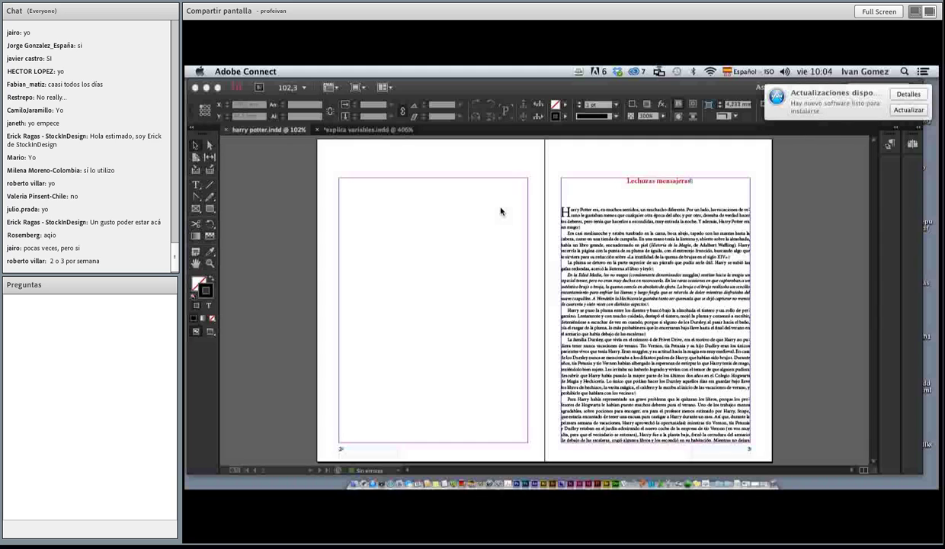
# In harry potter.indd, put away the Capas panel and float out Páginas to show all 13 page thumbnails
pyautogui.click(501, 211)
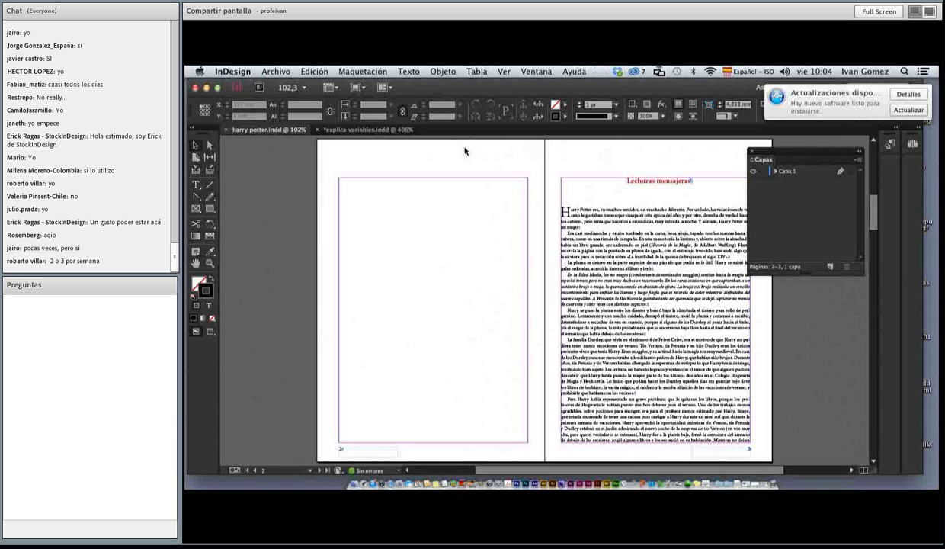
pyautogui.click(859, 150)
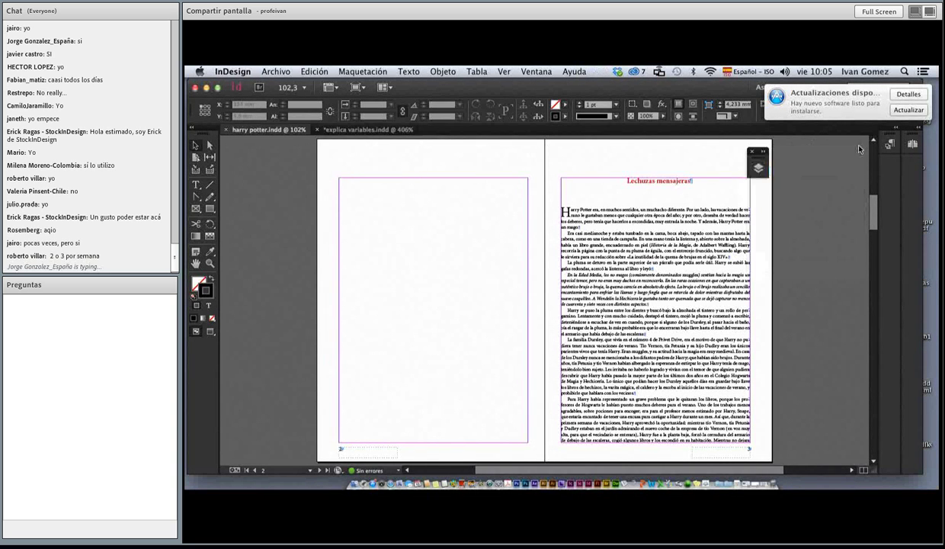
pyautogui.click(752, 151)
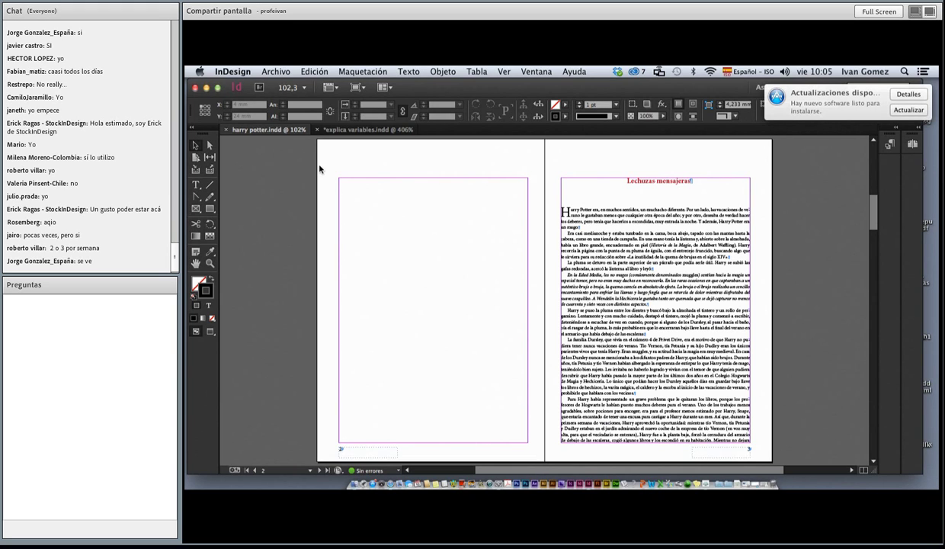
pyautogui.moveTo(890, 144); pyautogui.dragTo(783, 164)
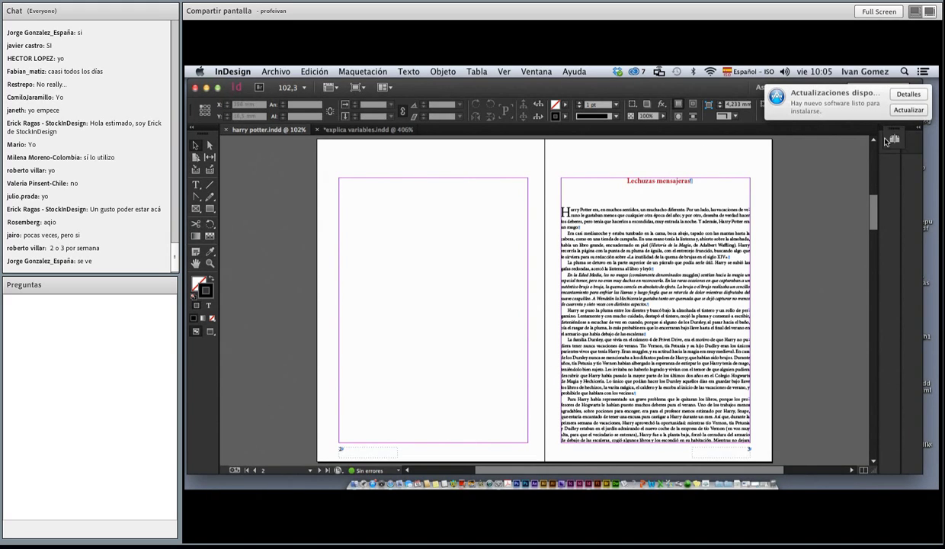
pyautogui.click(782, 163)
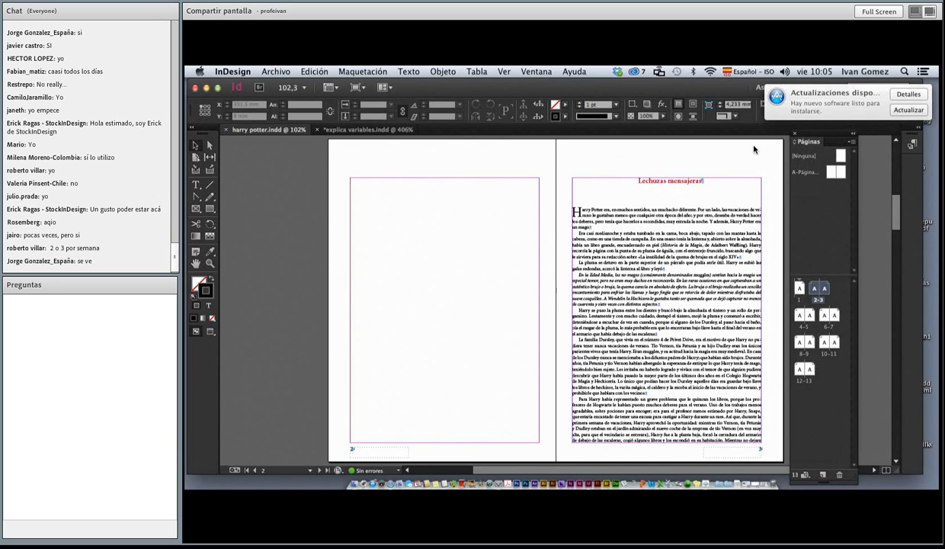
pyautogui.doubleClick(799, 288)
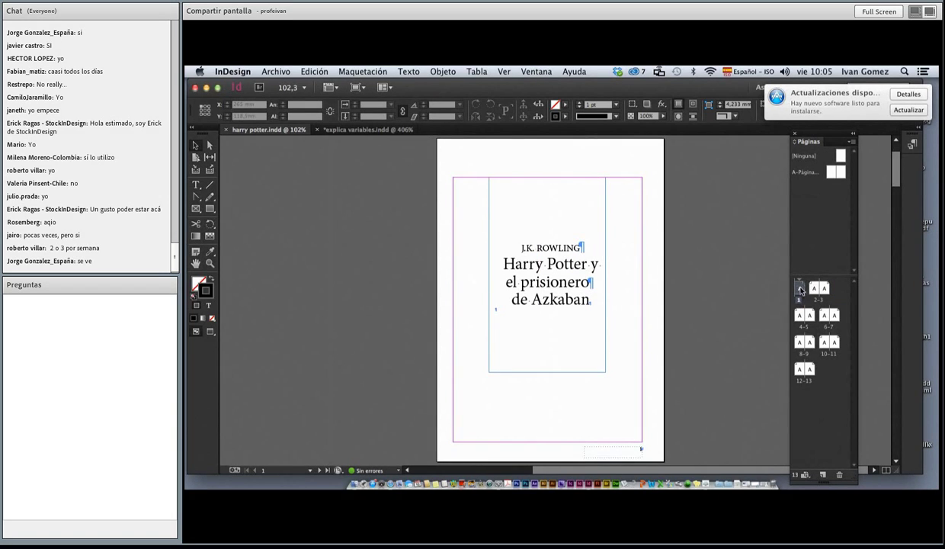
pyautogui.doubleClick(819, 288)
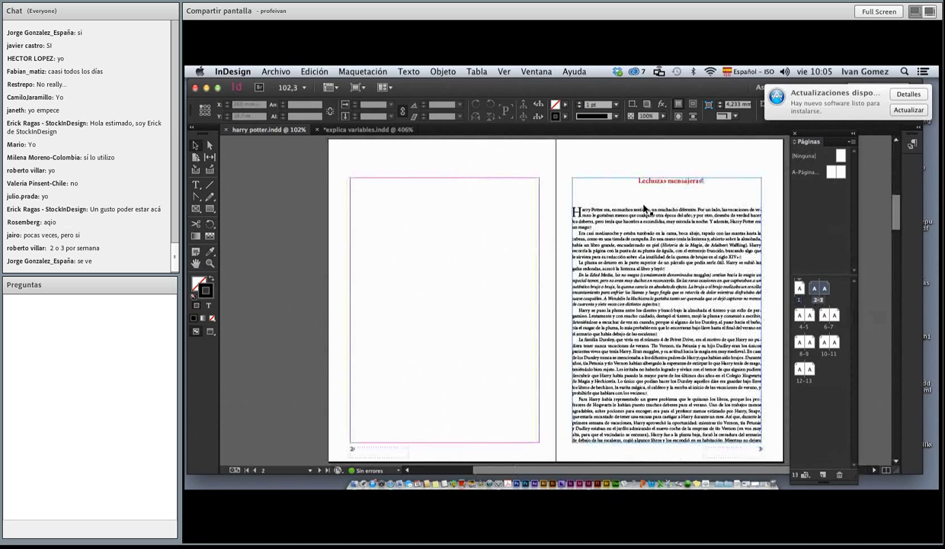
pyautogui.hotkey('alt', 'pagedown')
pyautogui.hotkey('alt', 'pagedown')
pyautogui.hotkey('alt', 'pagedown')
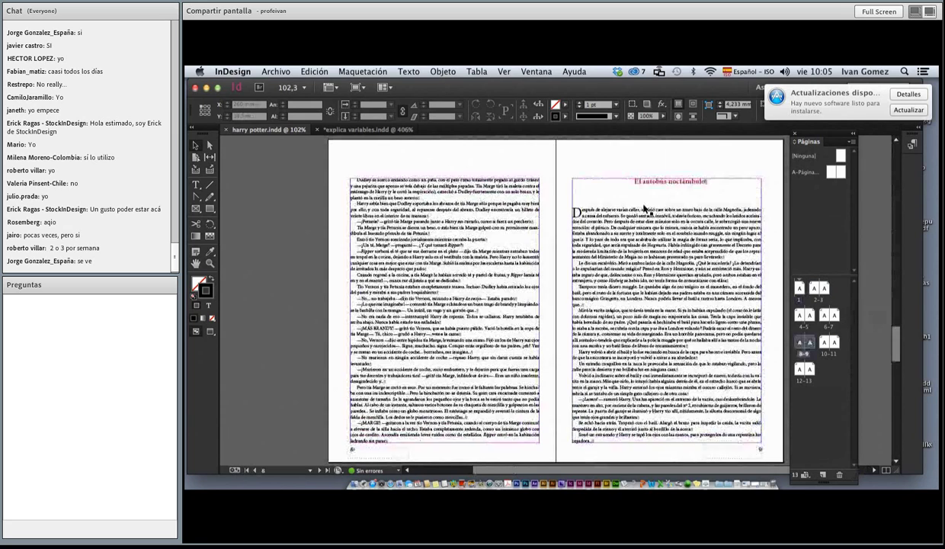
pyautogui.hotkey('alt', 'pagedown')
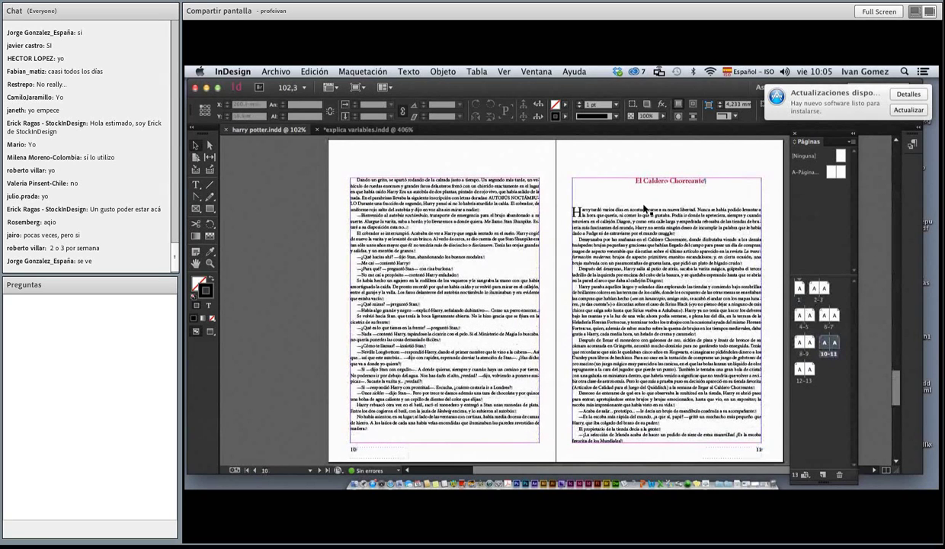
pyautogui.hotkey('alt', 'pagedown')
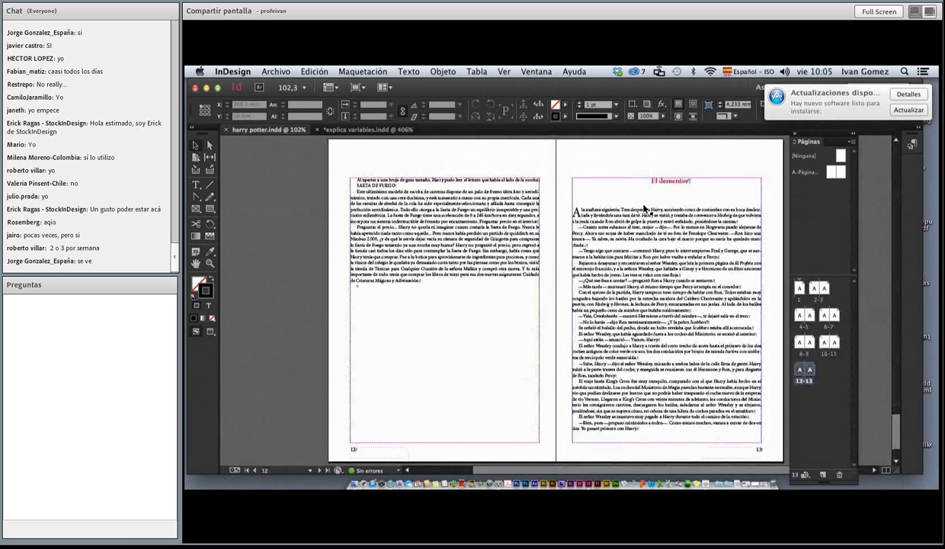
pyautogui.hotkey('alt', 'pageup')
pyautogui.hotkey('alt', 'pageup')
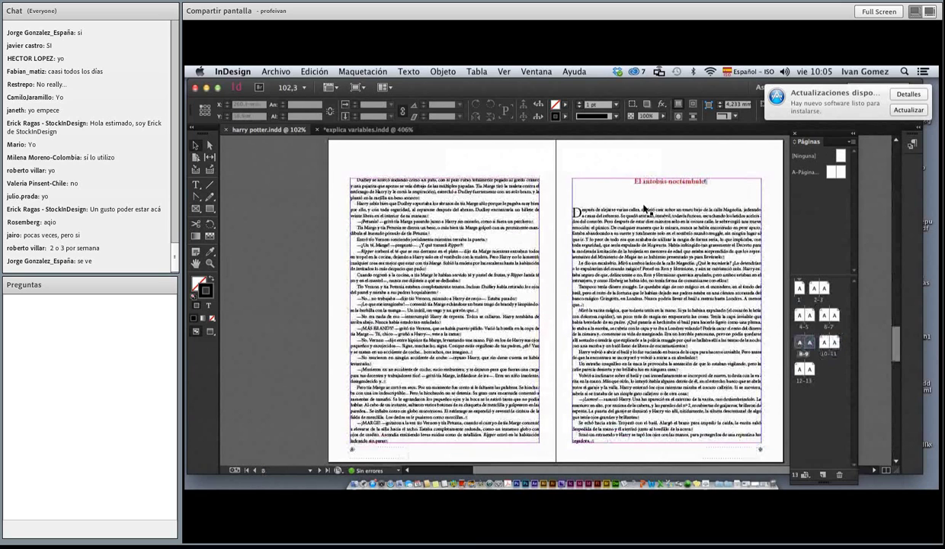
pyautogui.hotkey('alt', 'pageup')
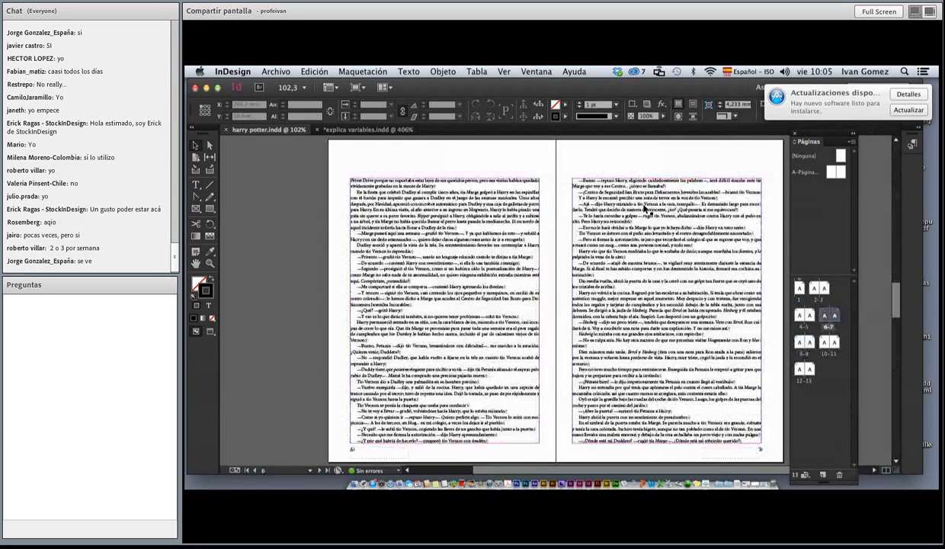
pyautogui.hotkey('alt', 'pageup')
pyautogui.hotkey('alt', 'pageup')
pyautogui.hotkey('alt', 'pageup')
pyautogui.hotkey('alt', 'pagedown')
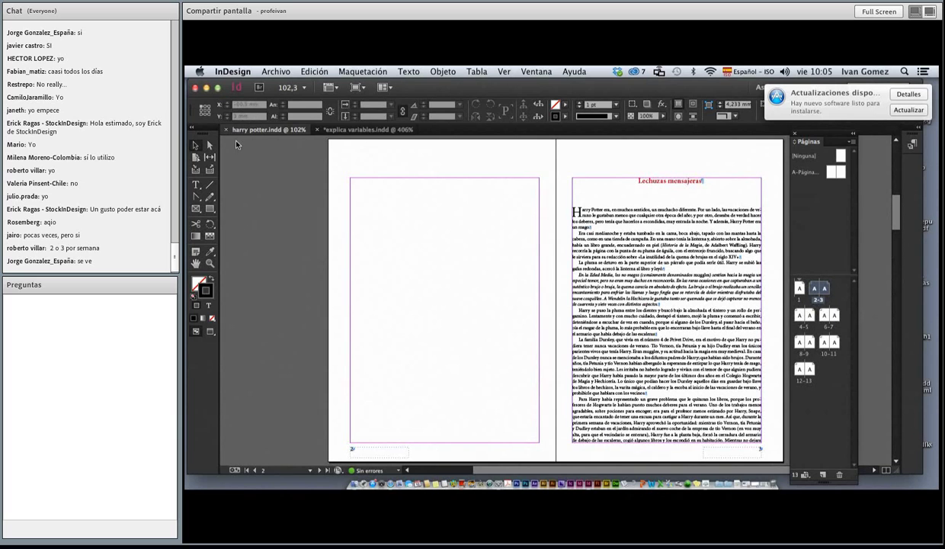
# Select part of the 'Lechuzas mensajeras' title and float out a smaller Estilos de párrafo panel
pyautogui.click(196, 184)
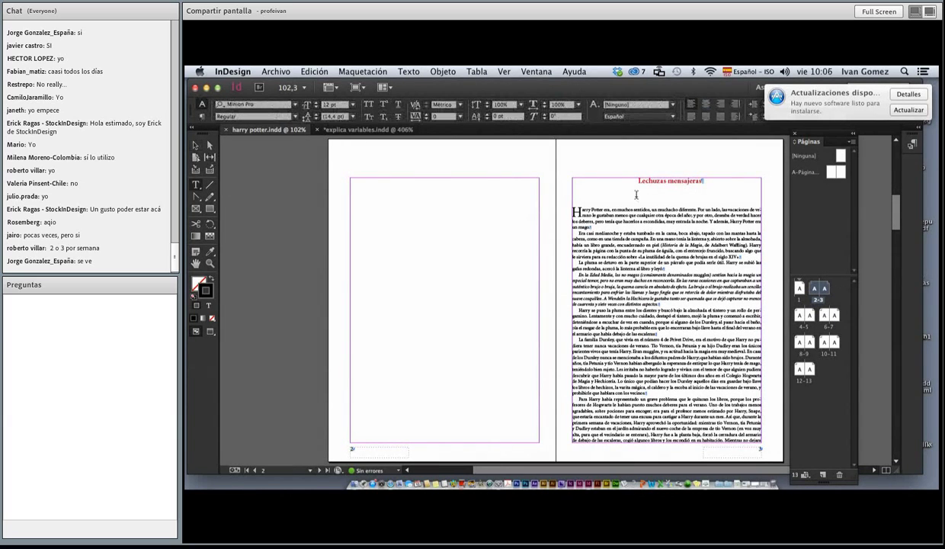
pyautogui.moveTo(655, 181); pyautogui.dragTo(679, 180)
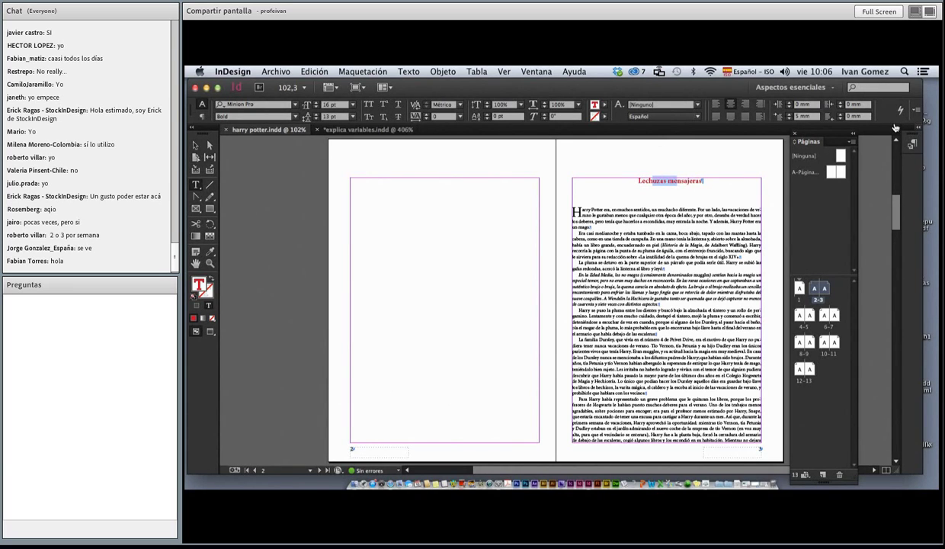
pyautogui.moveTo(884, 136)
pyautogui.mouseDown()
pyautogui.moveTo(461, 169)
pyautogui.moveTo(311, 148)
pyautogui.mouseUp()
pyautogui.click(363, 162)
pyautogui.moveTo(447, 404); pyautogui.dragTo(412, 326)
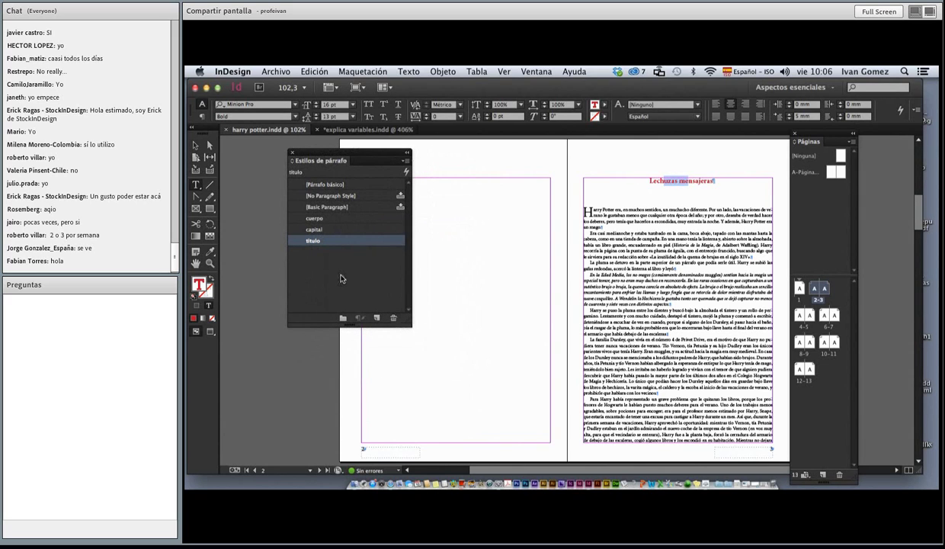
# Check the paragraph styles of titles and body text, including the 'El error de tía Marge' spread
pyautogui.moveTo(623, 238)
pyautogui.mouseDown()
pyautogui.moveTo(661, 239)
pyautogui.moveTo(680, 268)
pyautogui.mouseUp()
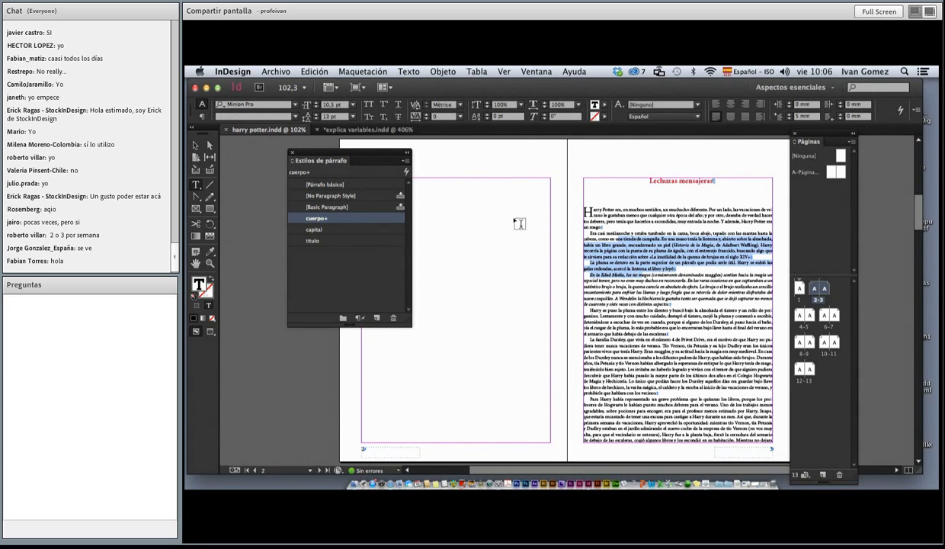
pyautogui.press('super+z')
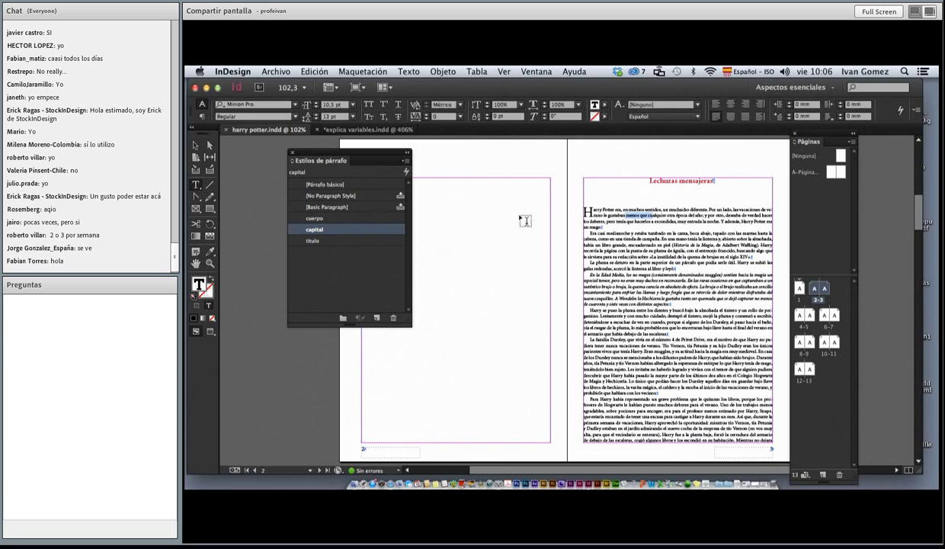
pyautogui.press('super+z')
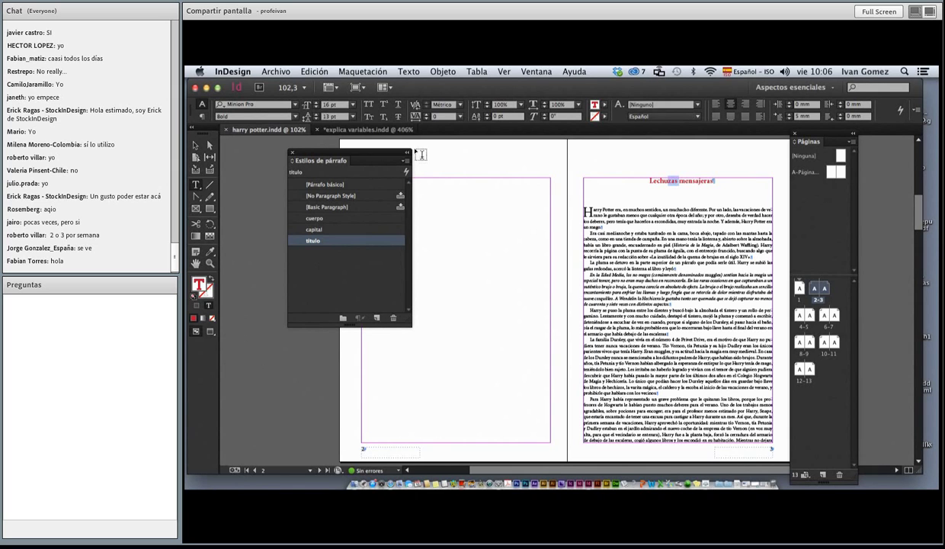
pyautogui.click(257, 181)
pyautogui.press('pagedown')
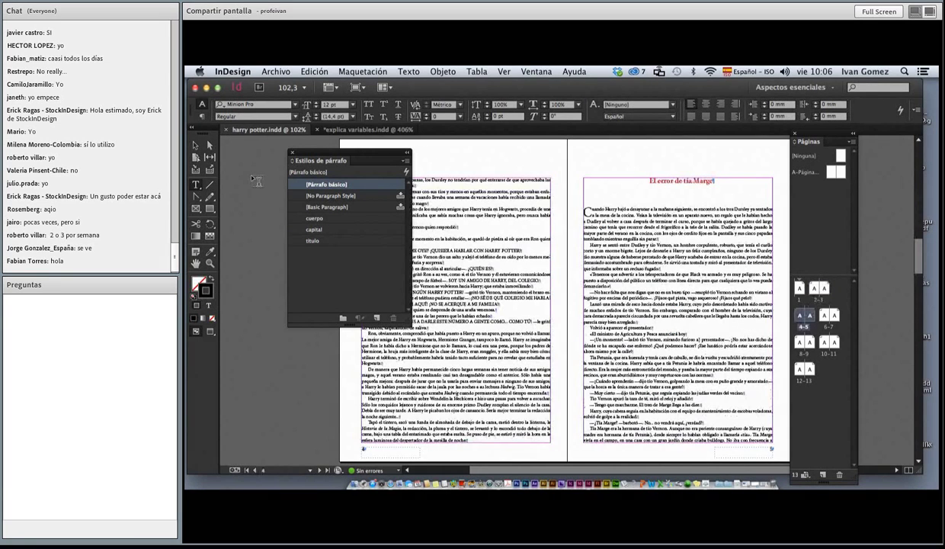
pyautogui.click(659, 180)
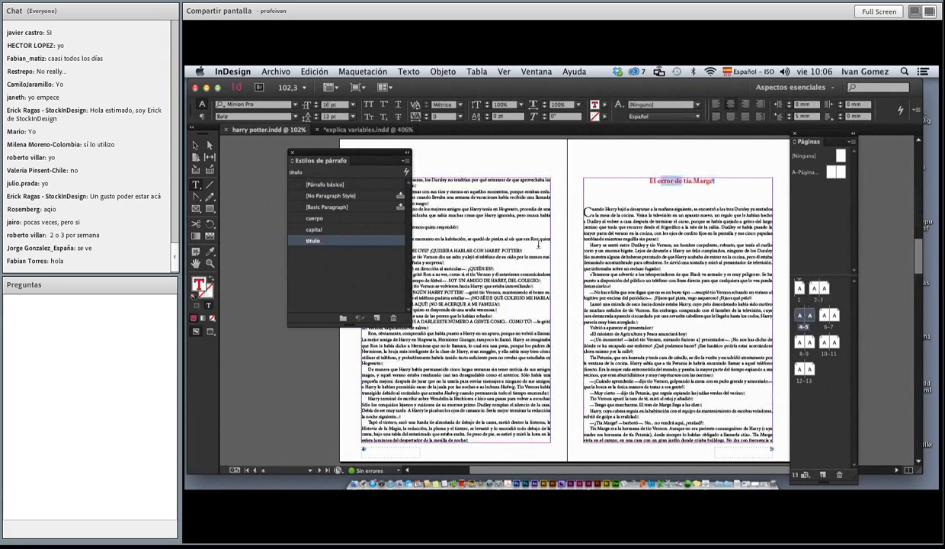
pyautogui.click(621, 213)
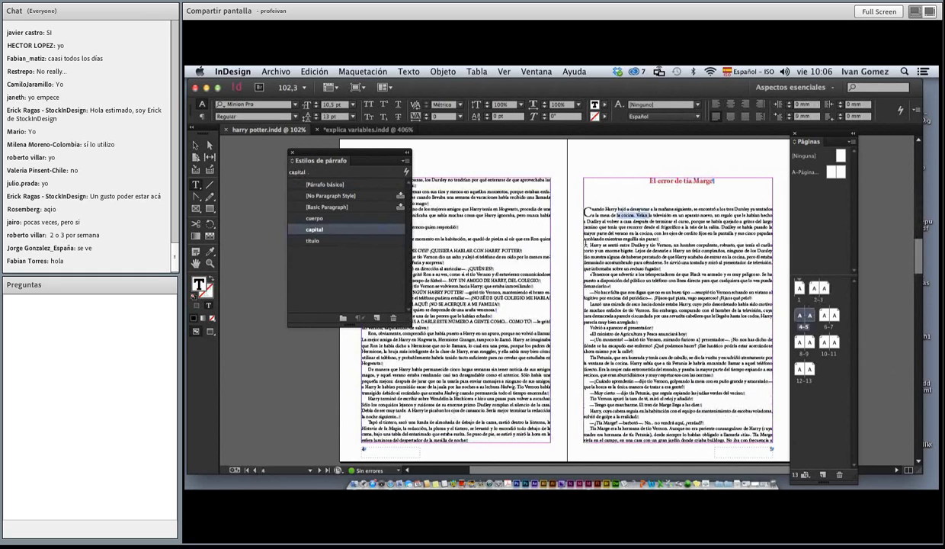
pyautogui.click(602, 246)
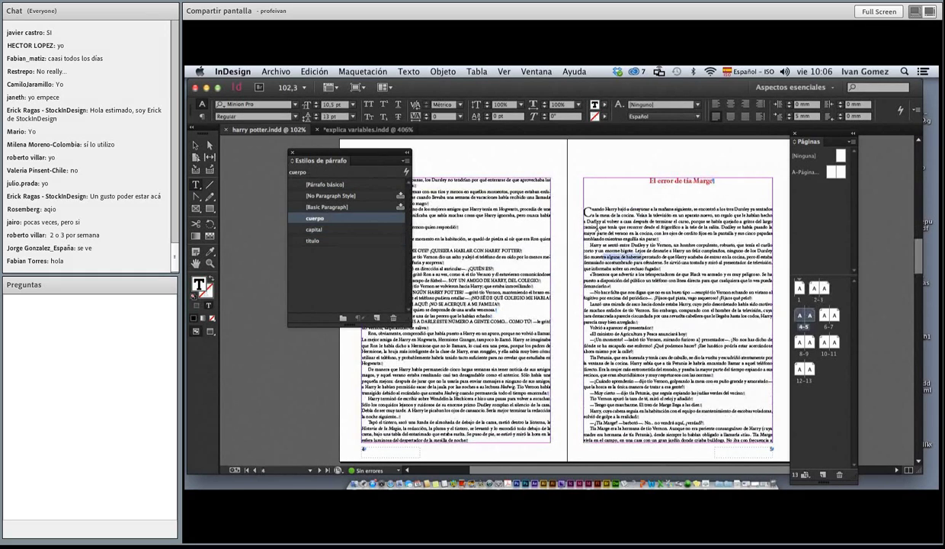
pyautogui.click(570, 153)
# Go to the 'El autobús noctámbulo' spread 8-9 and collapse the Paragraph Styles and Pages panels
pyautogui.press('pagedown')
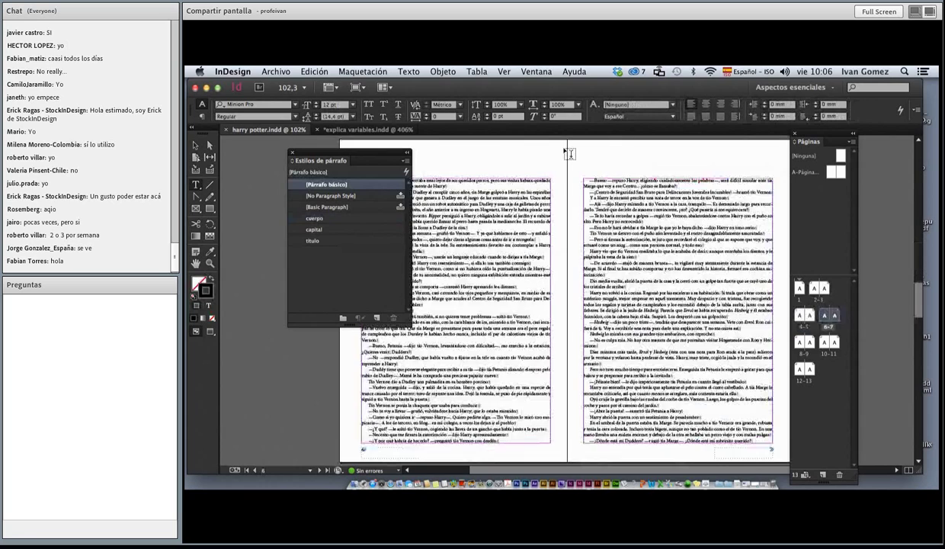
pyautogui.press('pagedown')
pyautogui.press('pagedown')
pyautogui.press('pageup')
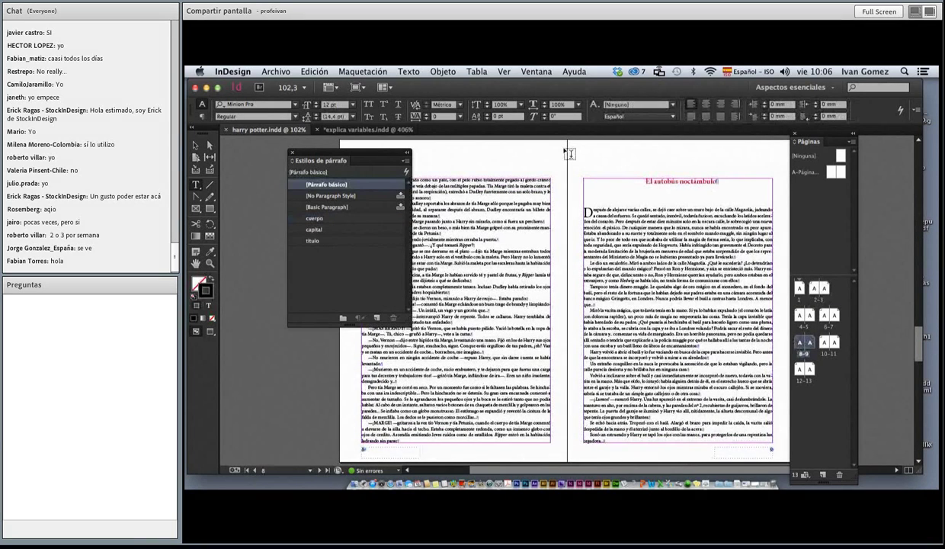
pyautogui.click(382, 166)
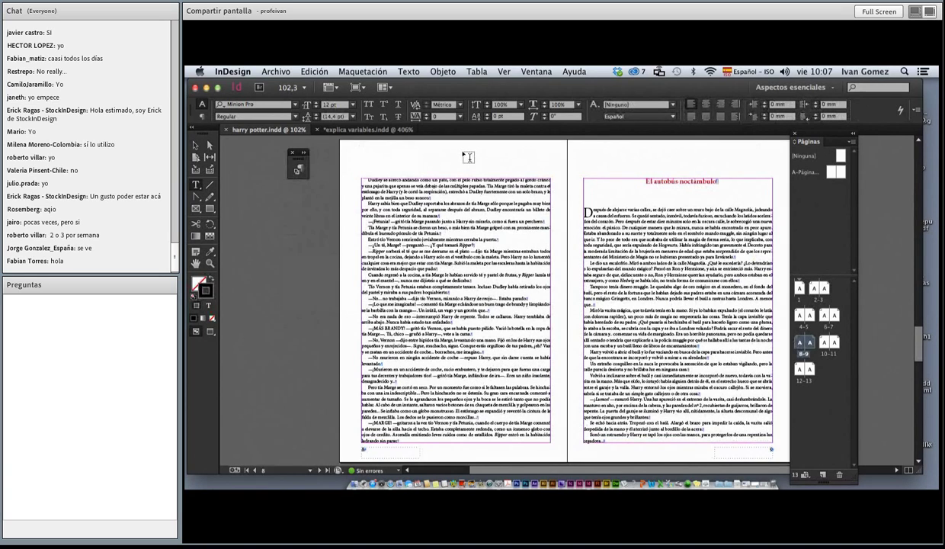
pyautogui.doubleClick(828, 131)
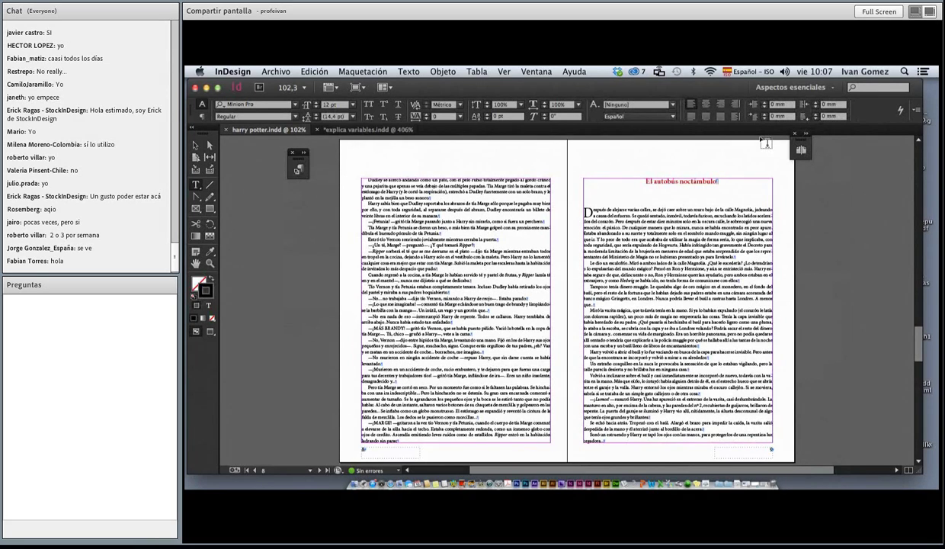
# In explica variables.indd, open the Capas panel via Ventana and turn on the carton layer
pyautogui.click(363, 130)
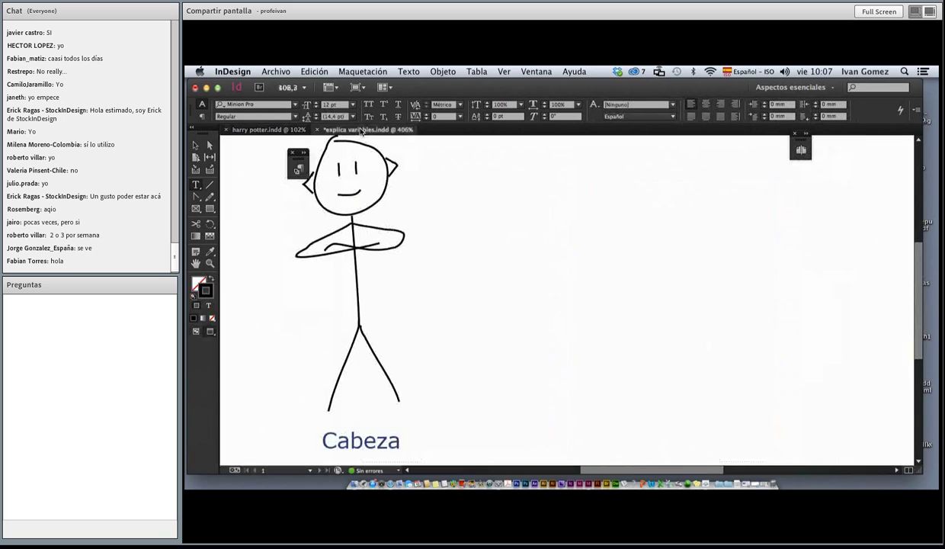
pyautogui.click(292, 153)
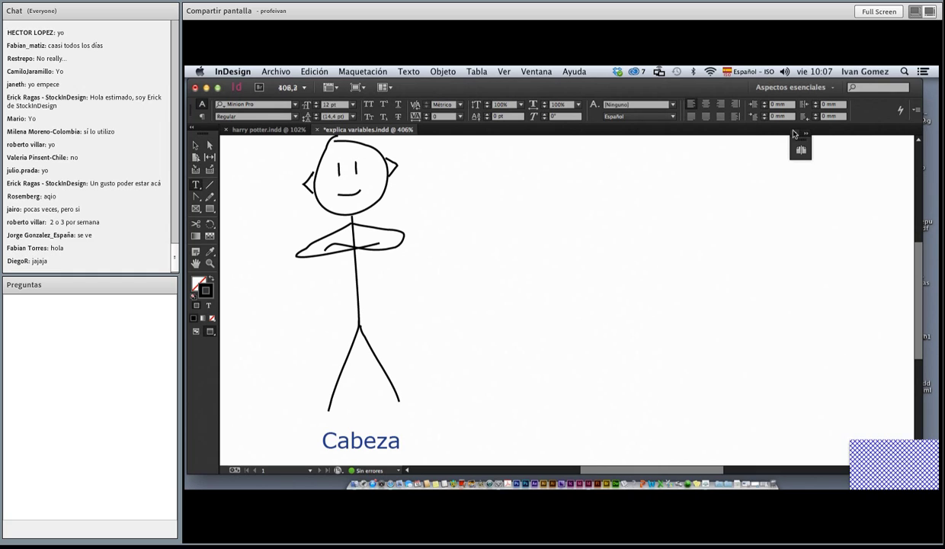
pyautogui.click(536, 71)
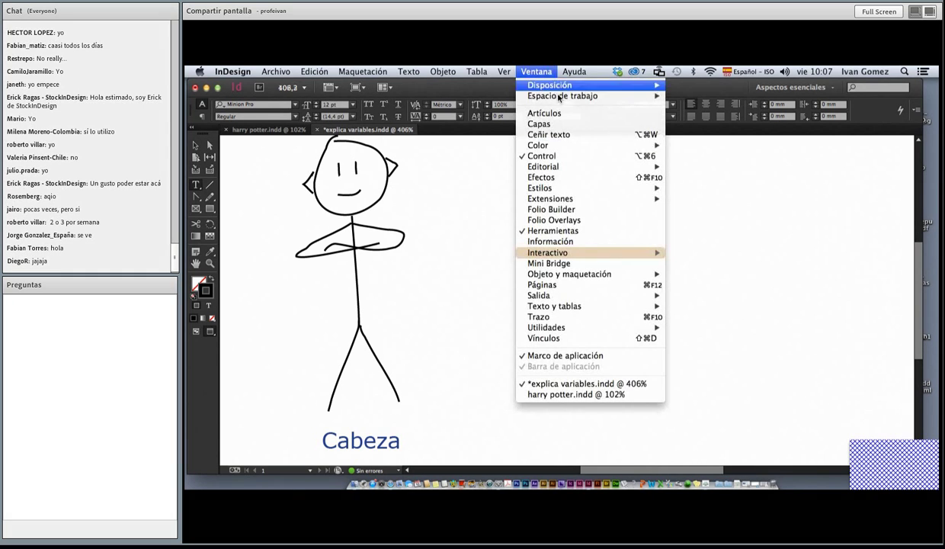
pyautogui.click(593, 124)
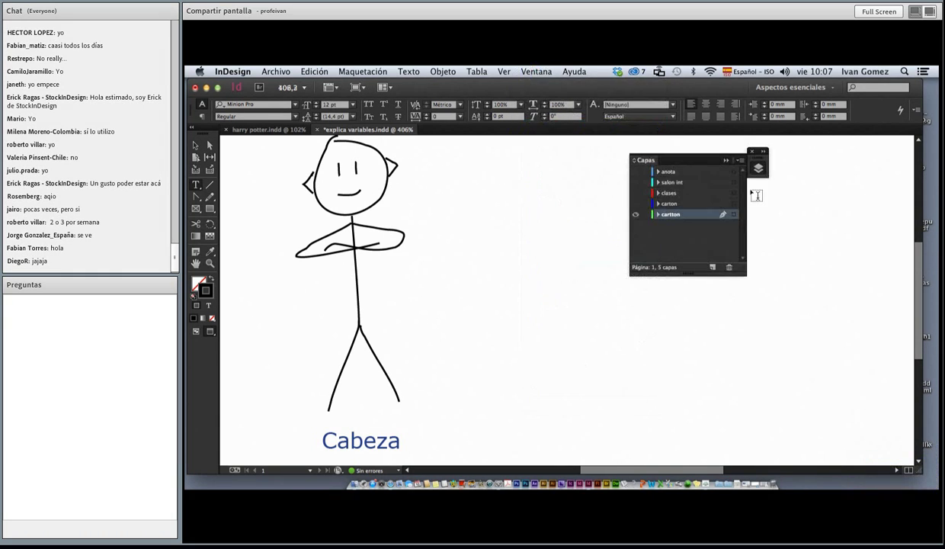
pyautogui.moveTo(684, 160); pyautogui.dragTo(841, 152)
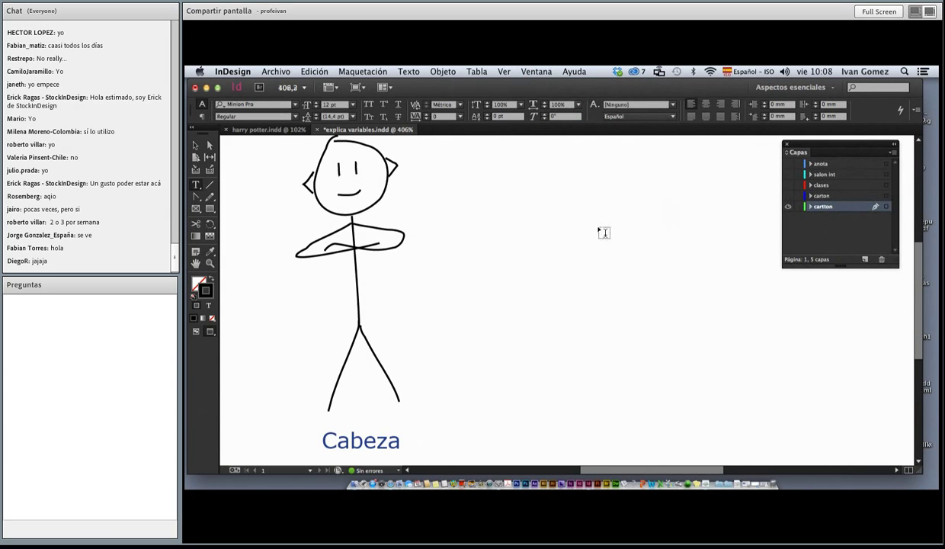
pyautogui.click(789, 196)
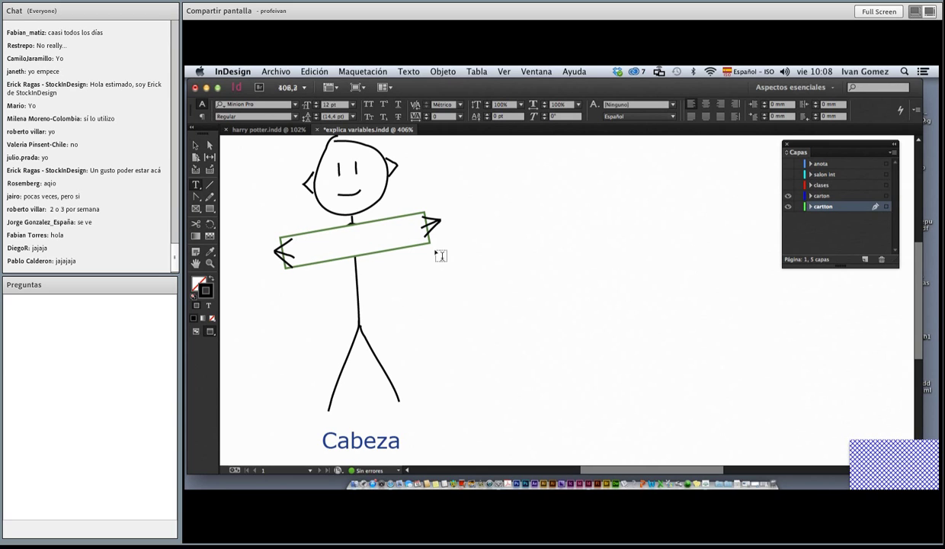
# Make clases the active layer, zoom out to 200% and show the three classroom figures
pyautogui.click(787, 185)
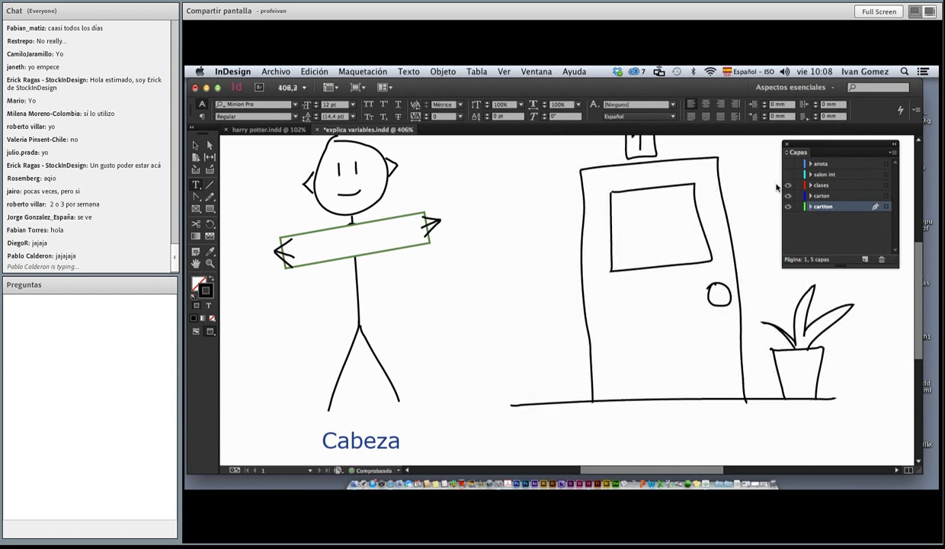
pyautogui.click(797, 185)
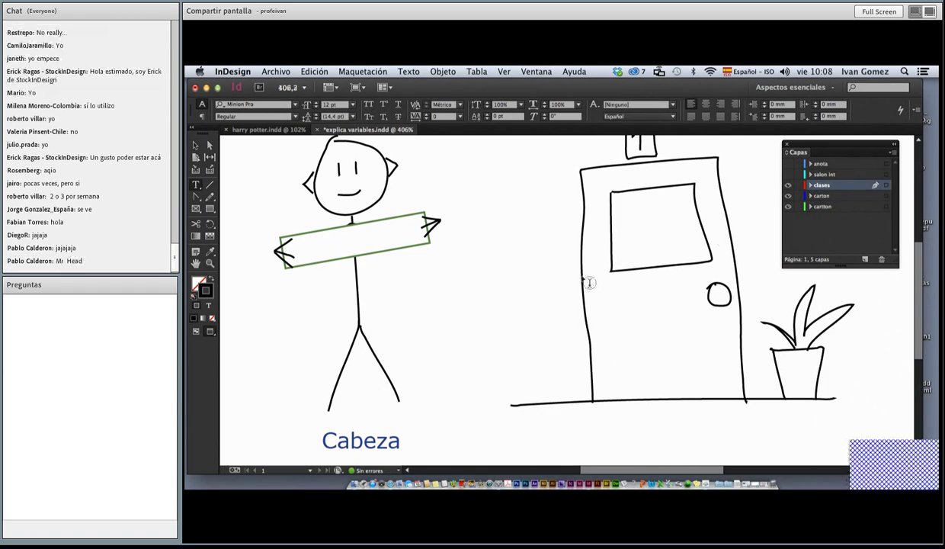
pyautogui.scroll(-1, 587, 284)
pyautogui.scroll(-1, 572, 293)
pyautogui.scroll(-1, 555, 304)
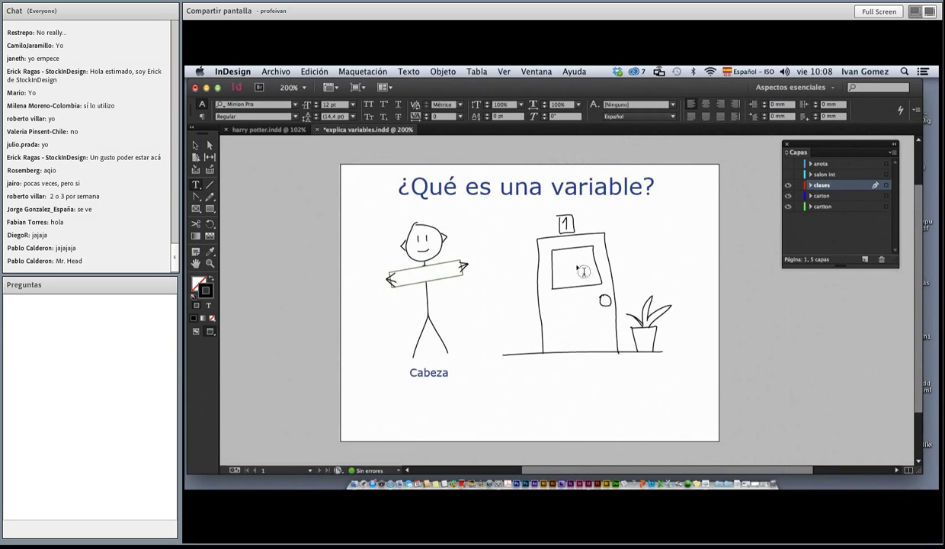
pyautogui.click(788, 174)
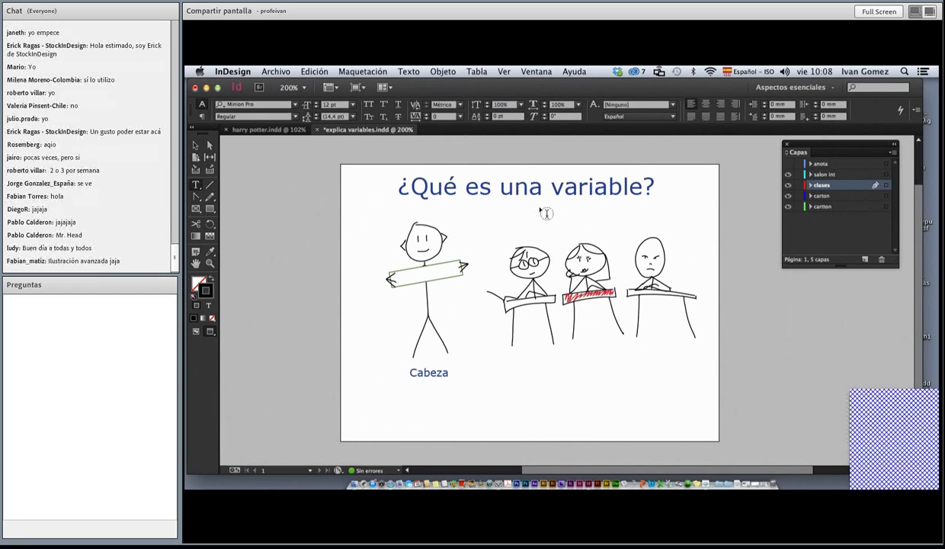
pyautogui.click(195, 144)
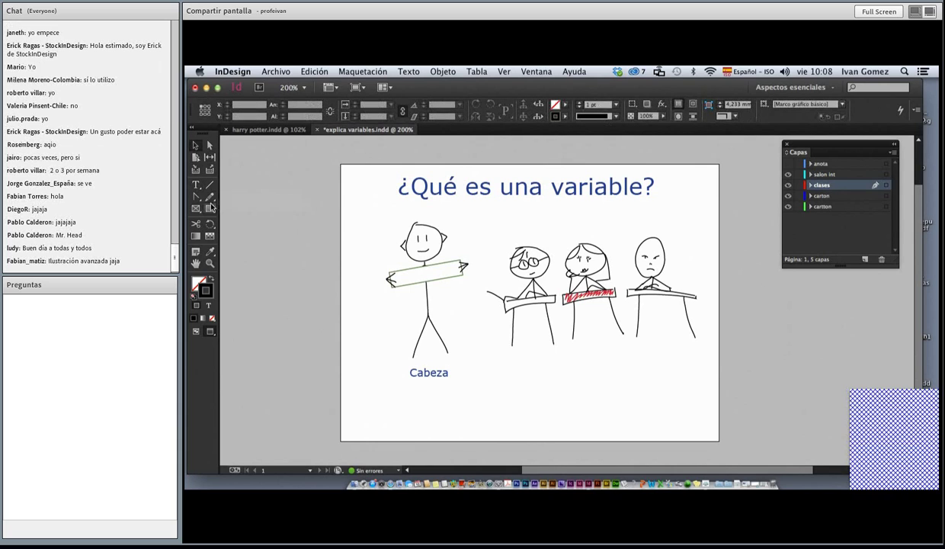
# Turn on the anota layer so the left figure's banner reads 'hermione'
pyautogui.click(613, 251)
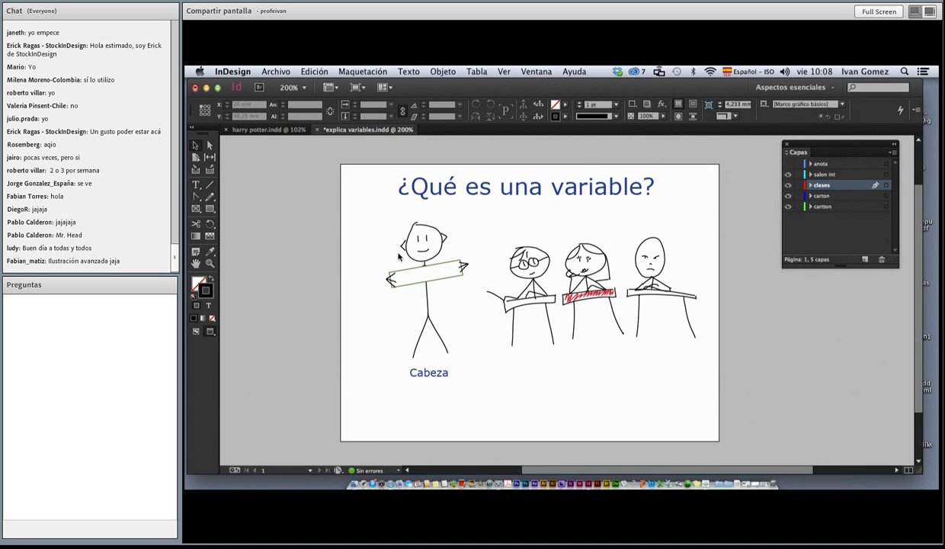
pyautogui.click(431, 282)
pyautogui.click(788, 164)
pyautogui.write('hermione')
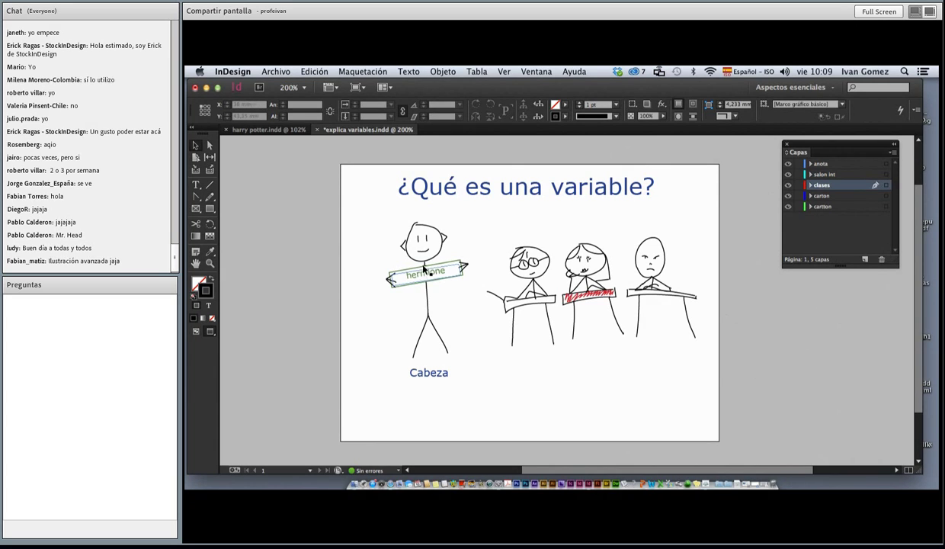
pyautogui.click(455, 274)
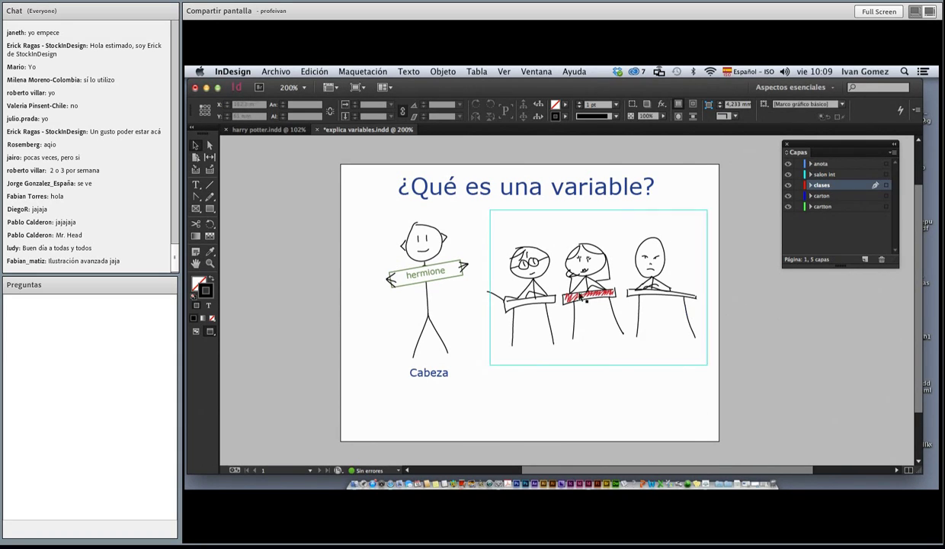
# Retype the left figure's banner from 'hermione' to 'harry potter'
pyautogui.moveTo(584, 288); pyautogui.dragTo(509, 296)
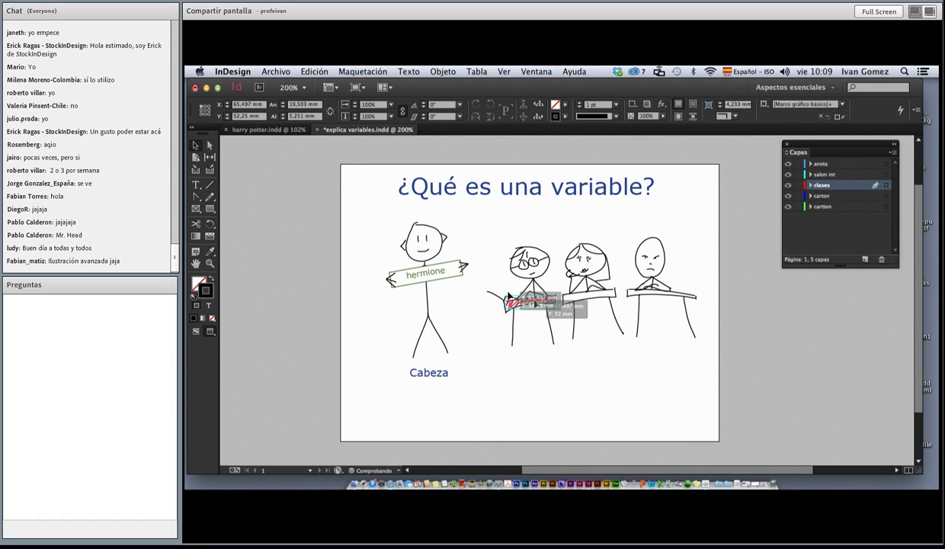
pyautogui.moveTo(509, 296); pyautogui.dragTo(509, 297)
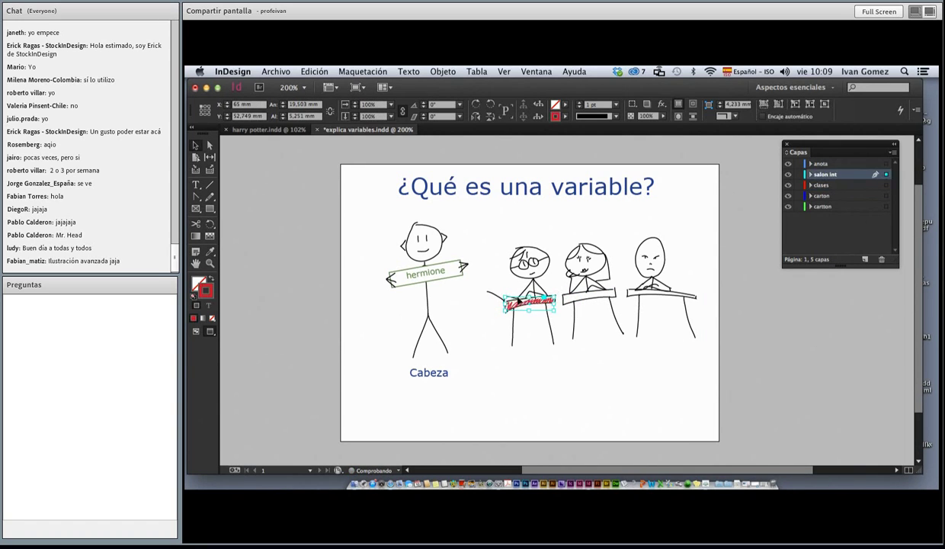
pyautogui.doubleClick(439, 264)
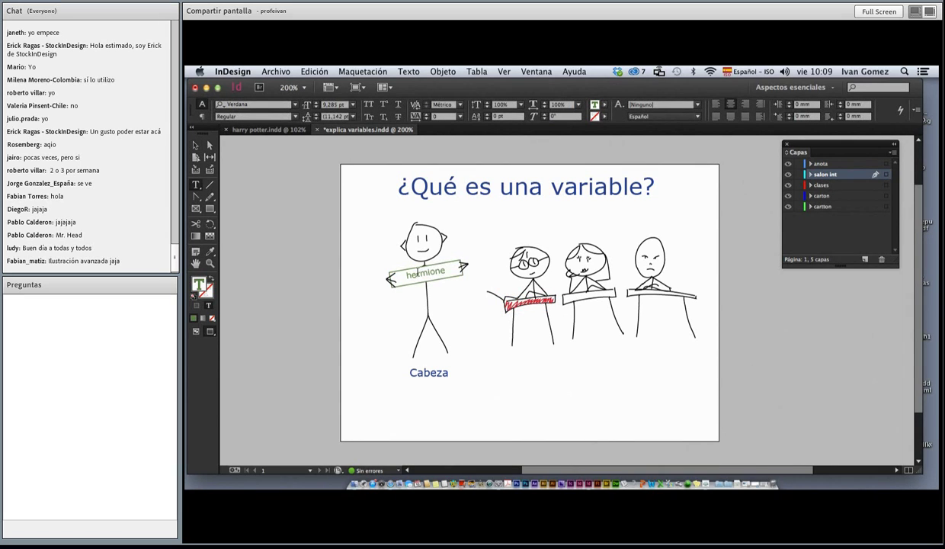
pyautogui.moveTo(405, 273); pyautogui.dragTo(441, 269)
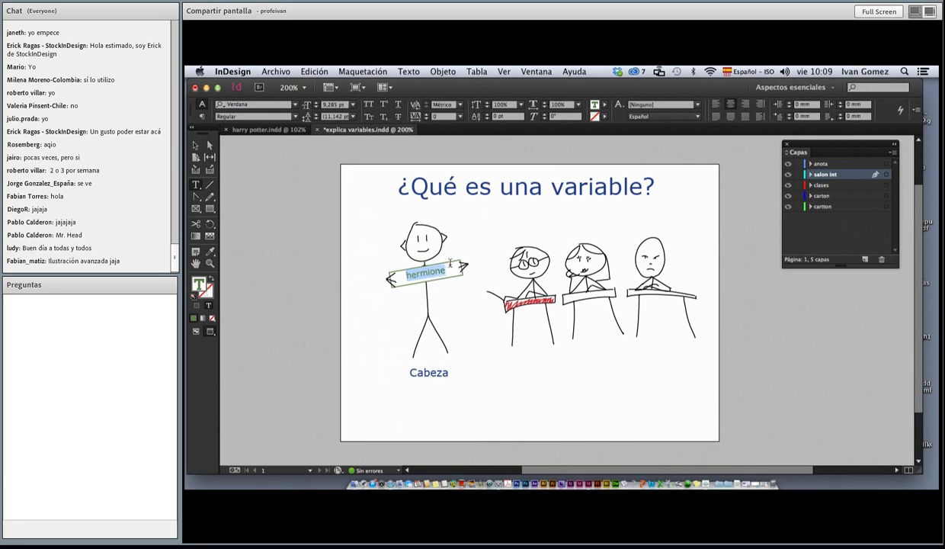
pyautogui.write('harry')
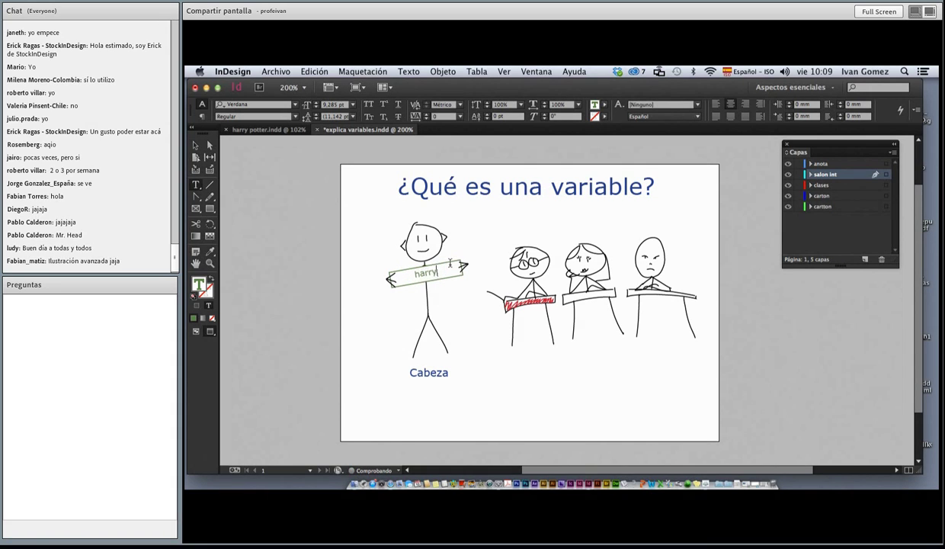
pyautogui.write(' pot')
pyautogui.write('ter')
pyautogui.press('Escape')
pyautogui.click(319, 225)
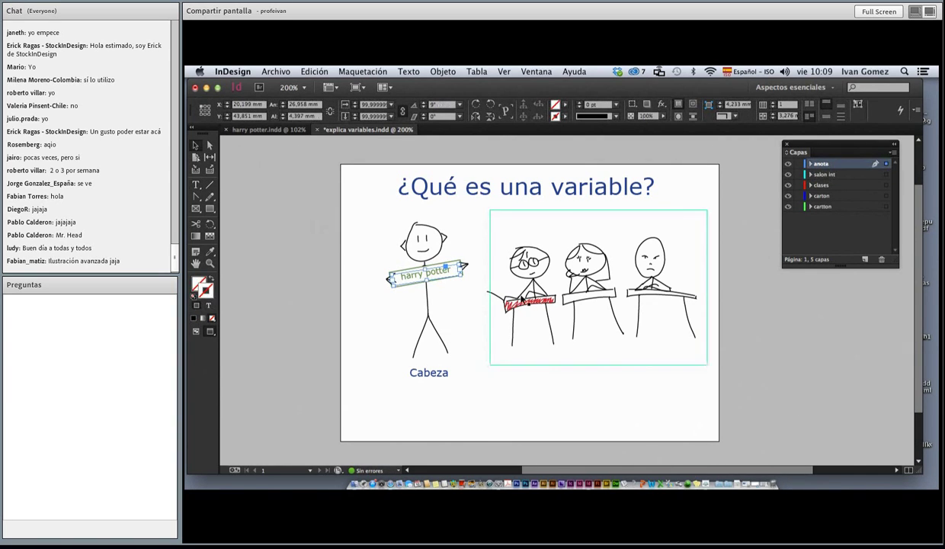
# Move the red hatched banner to the rightmost classroom figure and reselect the 'harry potter' text
pyautogui.moveTo(533, 294); pyautogui.dragTo(635, 285)
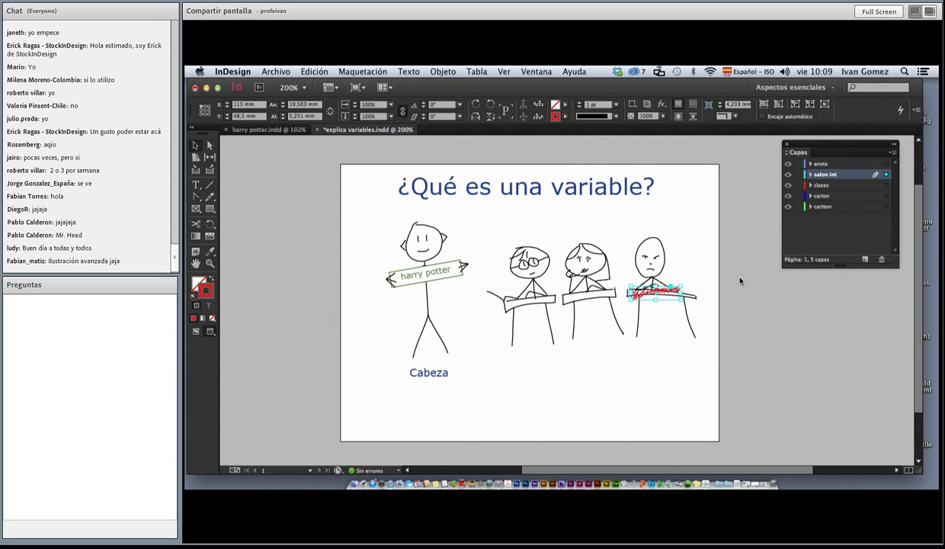
pyautogui.doubleClick(437, 271)
pyautogui.moveTo(452, 271); pyautogui.dragTo(389, 275)
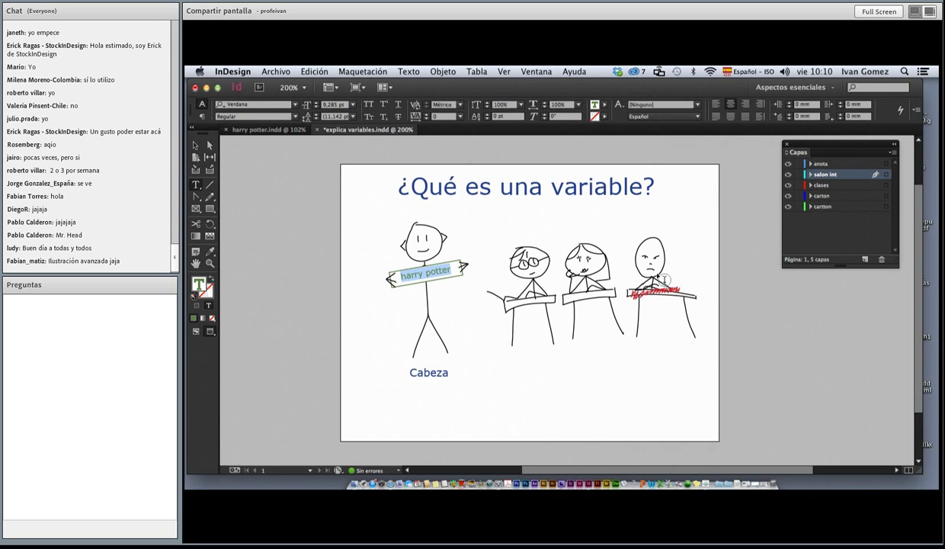
# Change the left figure's banner text to 'malo', then return to harry potter.indd
pyautogui.write('du')
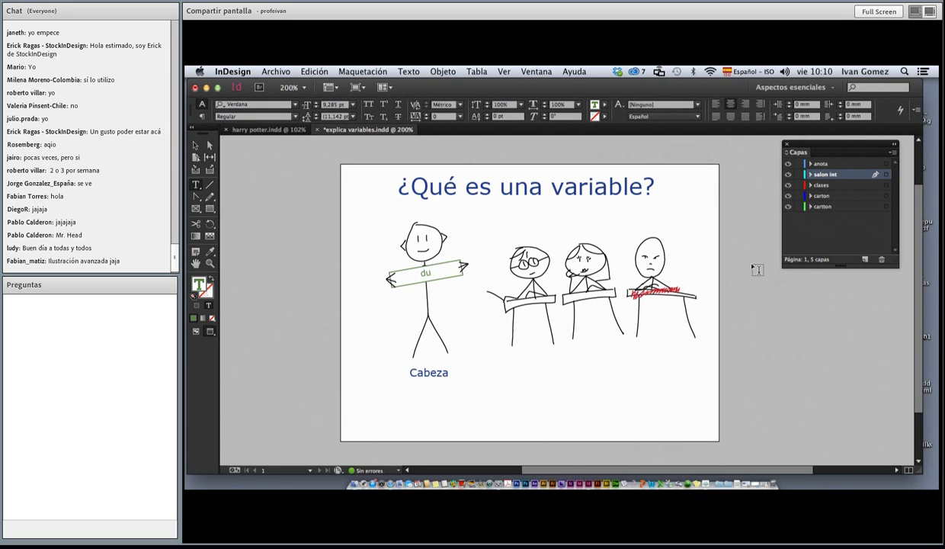
pyautogui.write('nde')
pyautogui.write('!')
pyautogui.press('BackSpace')
pyautogui.press('BackSpace')
pyautogui.press('BackSpace')
pyautogui.press('BackSpace')
pyautogui.press('BackSpace')
pyautogui.press('BackSpace')
pyautogui.write('malo')
pyautogui.press('Escape')
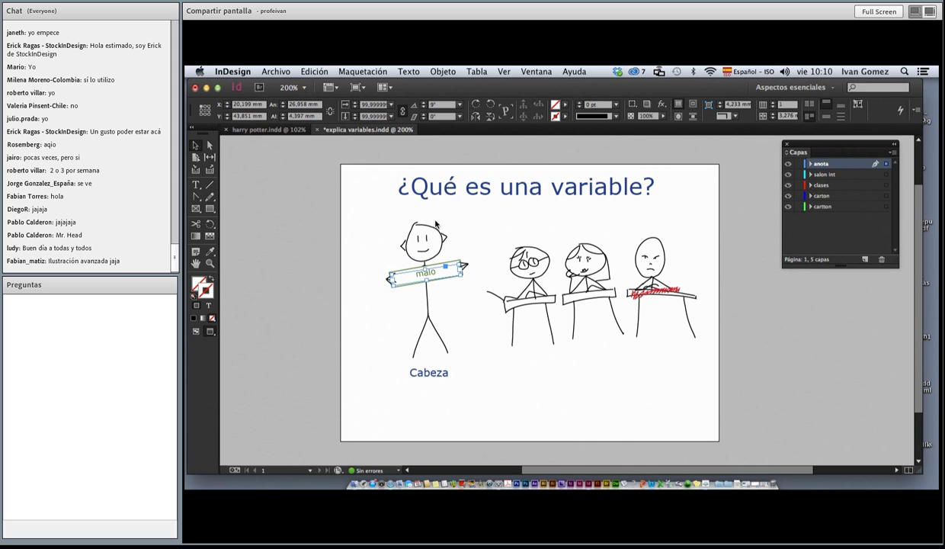
pyautogui.click(267, 130)
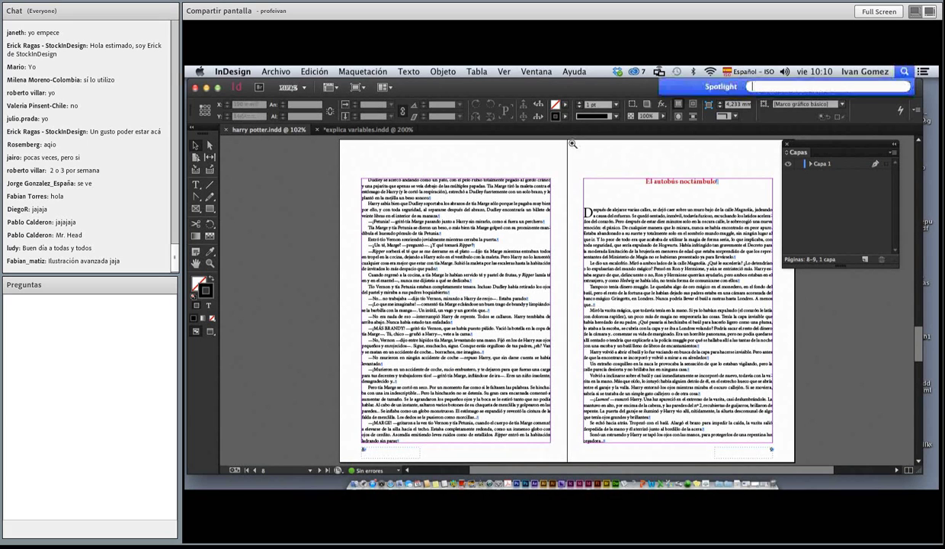
# Zoom in on the chapter title and open Texto > Variables de texto > Definir
pyautogui.scroll(1, 584, 158)
pyautogui.press('z')
pyautogui.moveTo(572, 167)
pyautogui.mouseDown()
pyautogui.moveTo(675, 206)
pyautogui.moveTo(685, 258)
pyautogui.mouseUp()
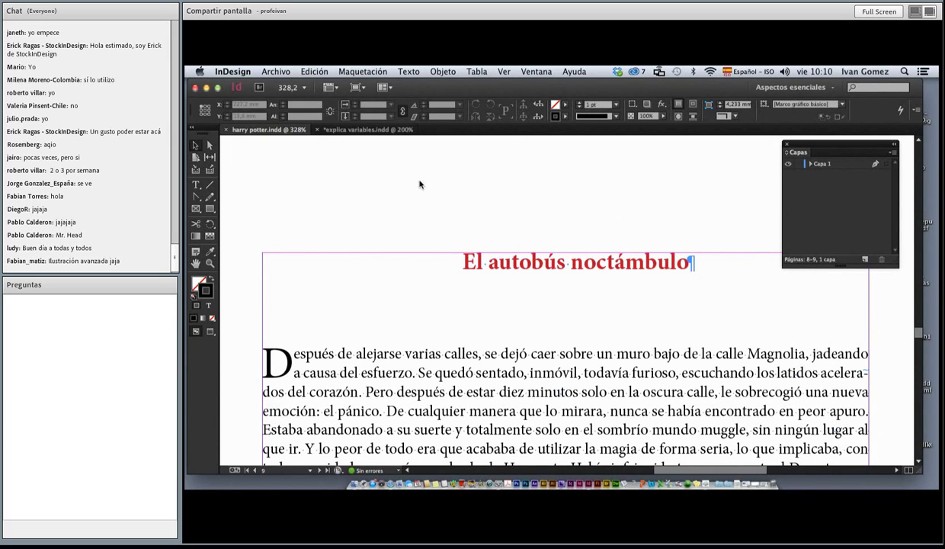
pyautogui.click(407, 71)
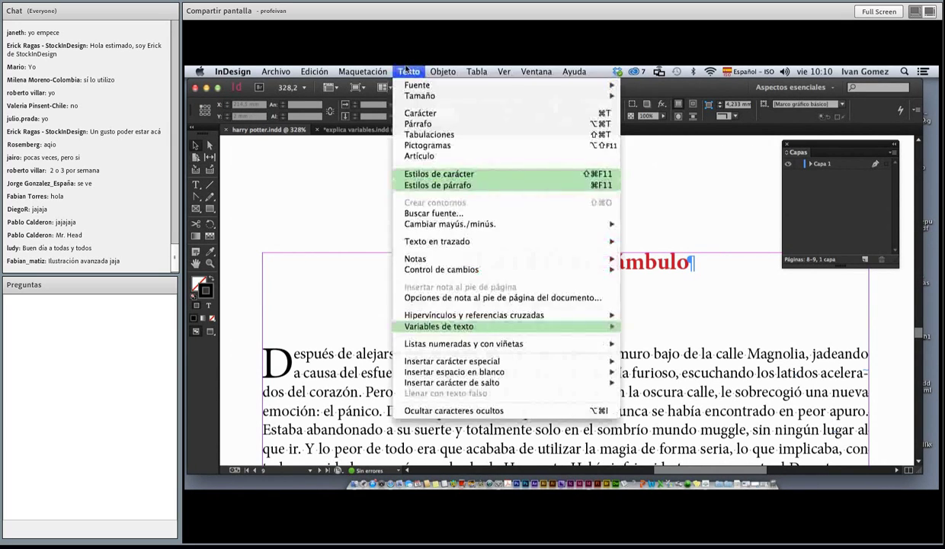
pyautogui.click(407, 70)
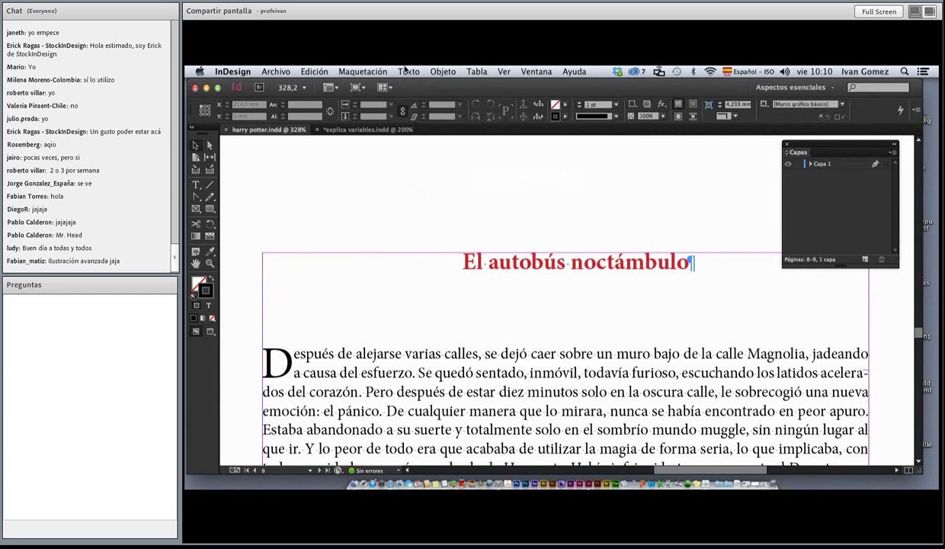
pyautogui.click(407, 70)
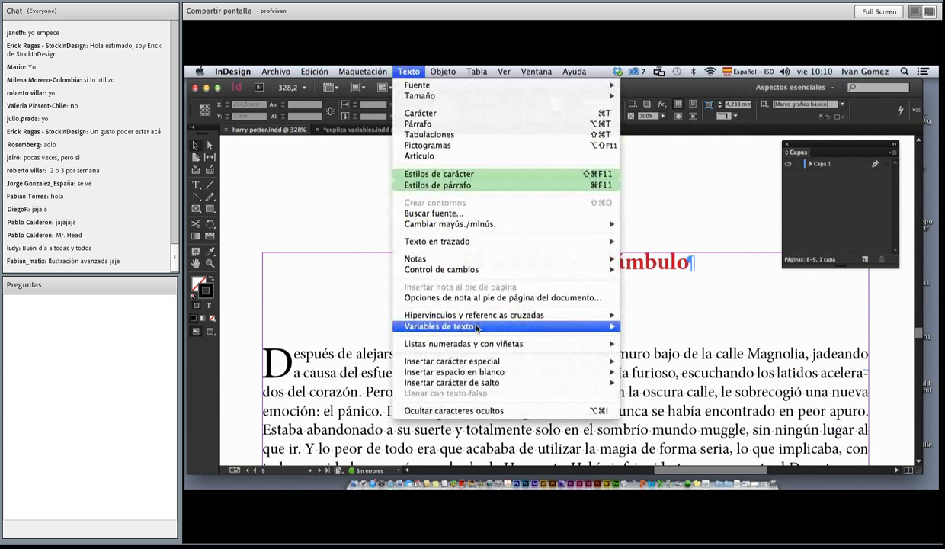
pyautogui.moveTo(439, 327)
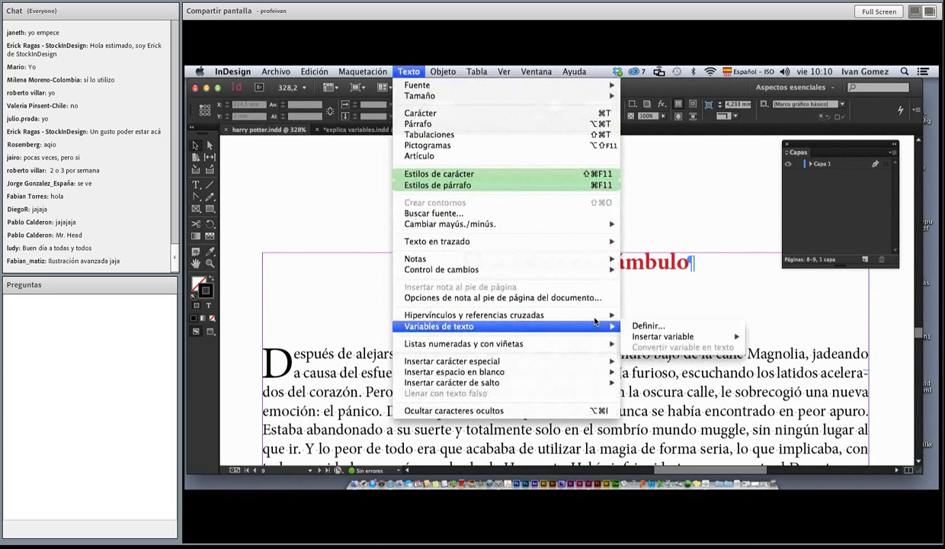
pyautogui.click(653, 326)
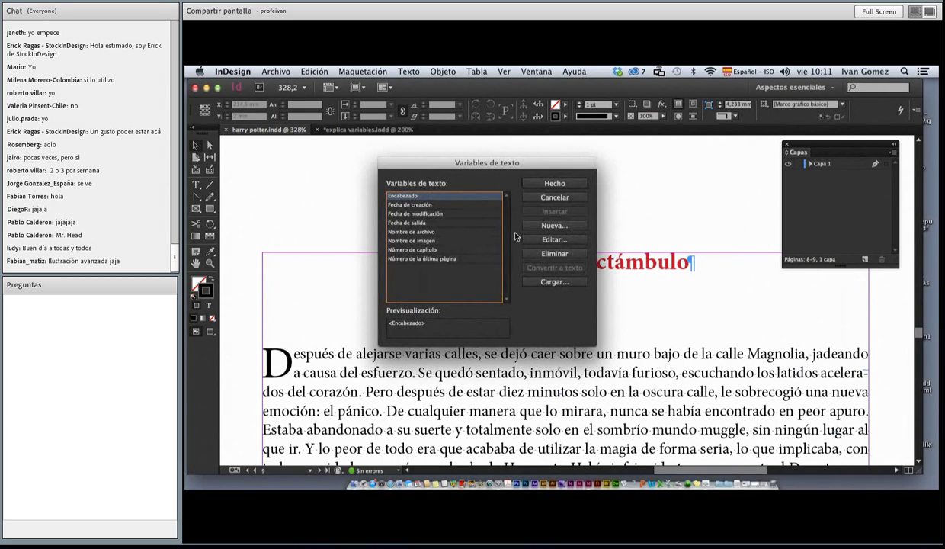
pyautogui.click(554, 239)
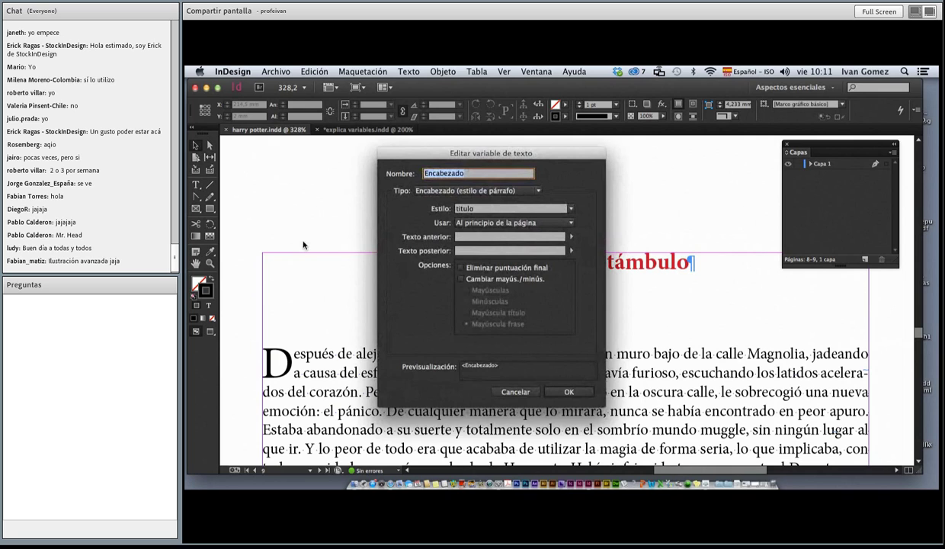
pyautogui.write('cabe')
pyautogui.write('z')
pyautogui.press('Tab')
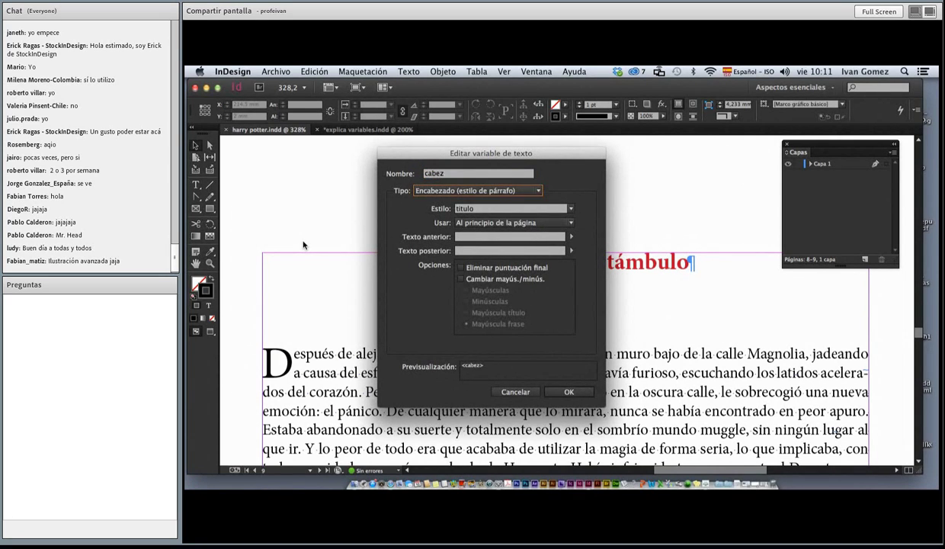
pyautogui.click(489, 174)
pyautogui.write('a')
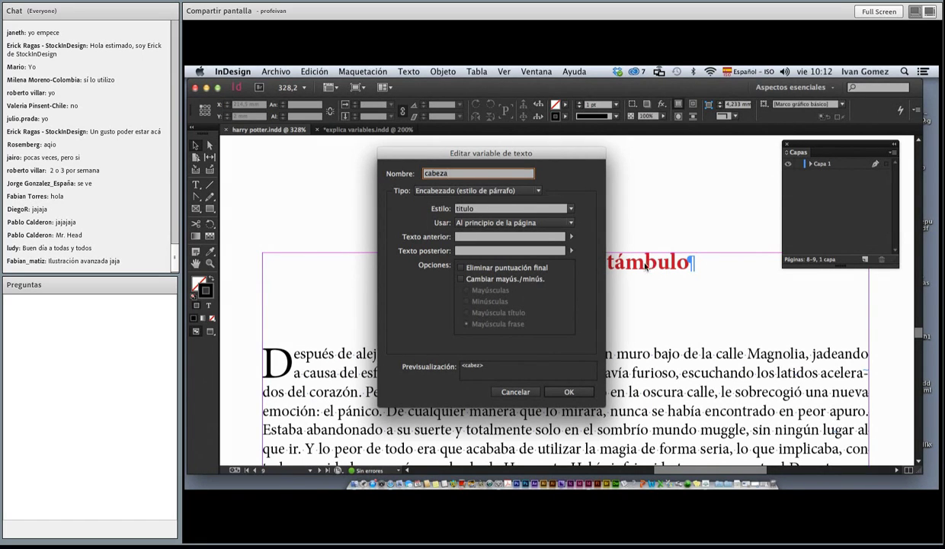
pyautogui.moveTo(552, 155); pyautogui.dragTo(548, 154)
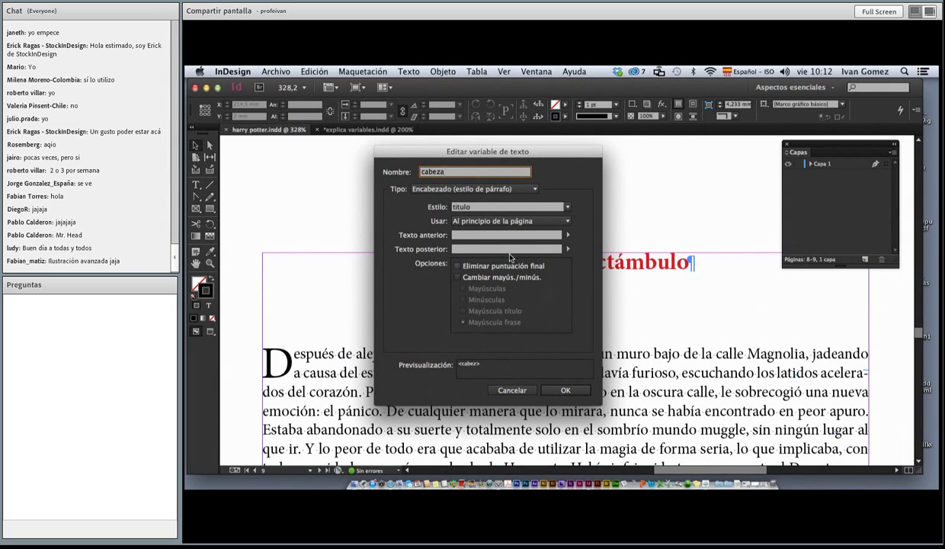
pyautogui.click(511, 390)
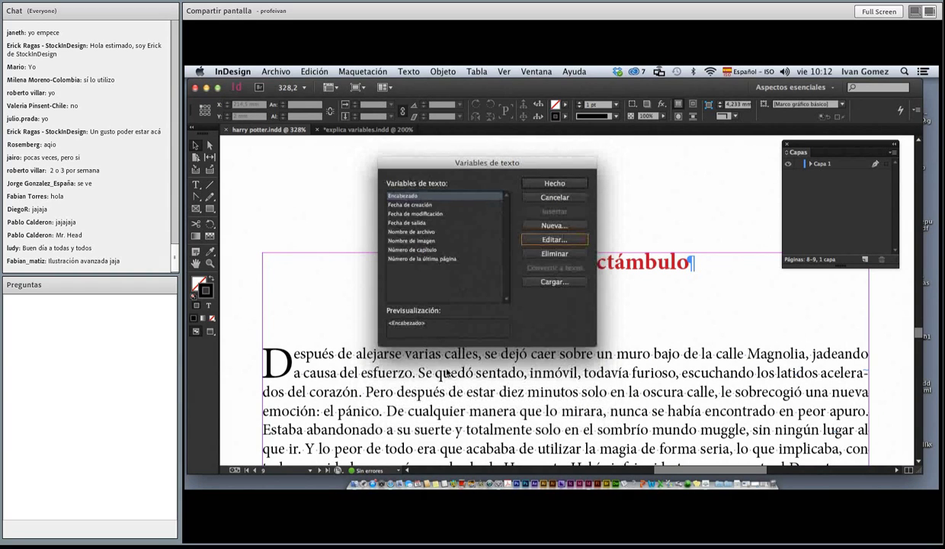
# Rename the Encabezado variable to 'cabeza', keeping titulo as its paragraph style
pyautogui.click(549, 239)
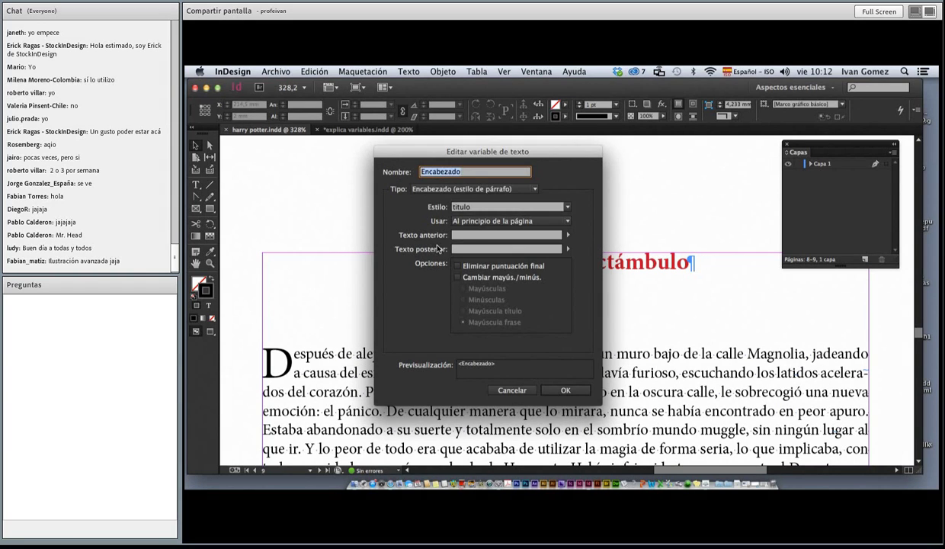
pyautogui.write('ca')
pyautogui.write('bez')
pyautogui.press('Tab')
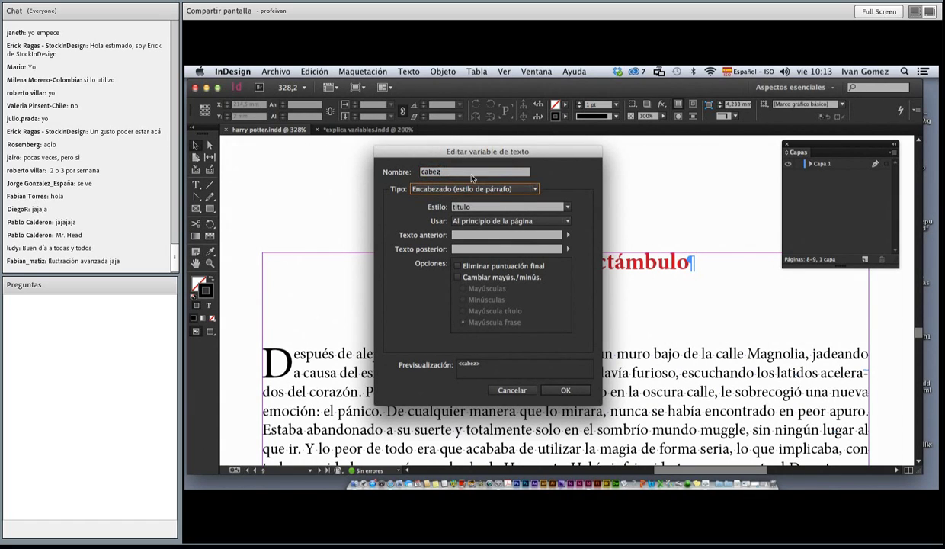
pyautogui.click(447, 171)
pyautogui.write('a')
pyautogui.press('Tab')
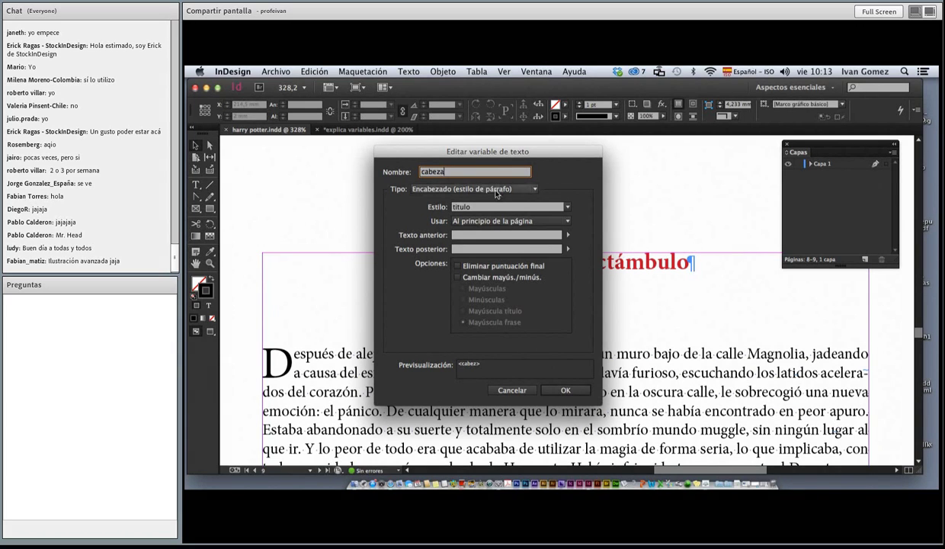
pyautogui.click(566, 207)
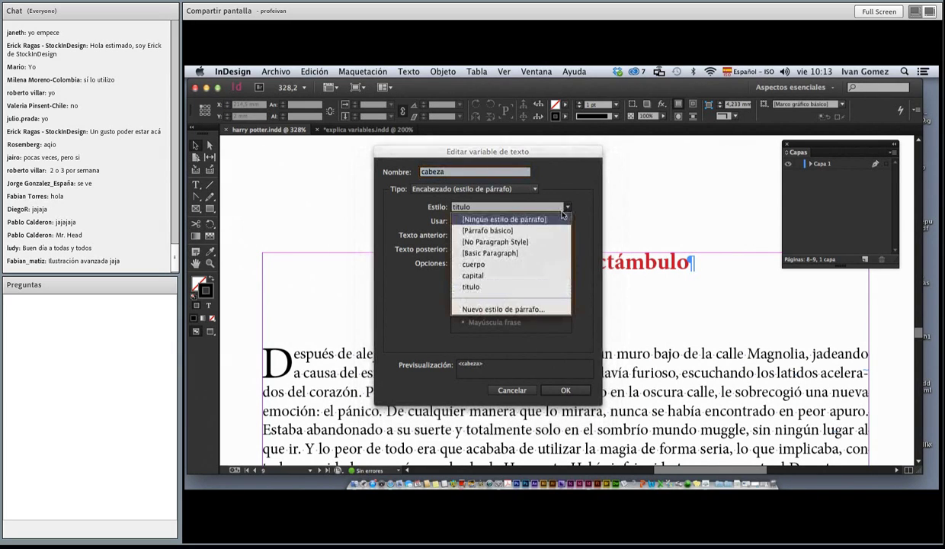
pyautogui.click(554, 287)
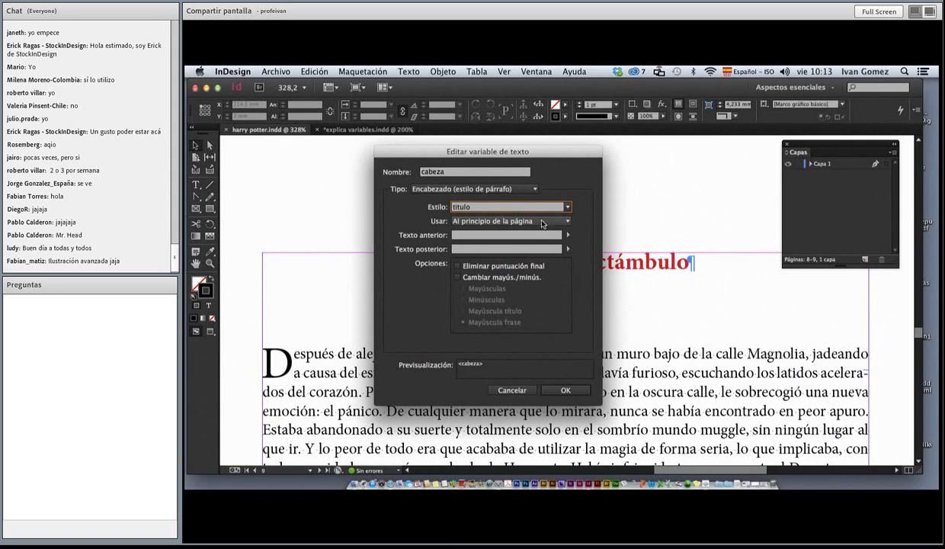
pyautogui.click(542, 223)
pyautogui.click(458, 235)
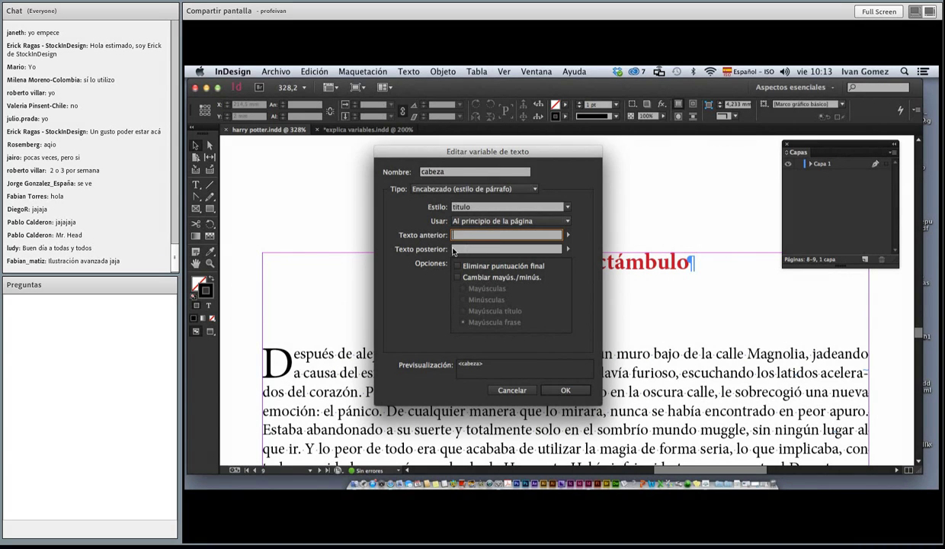
pyautogui.press('Tab')
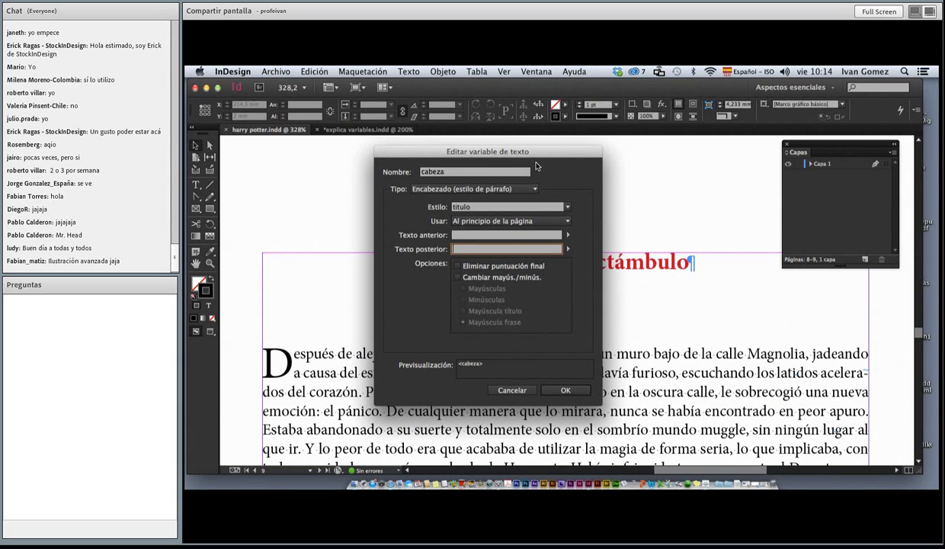
pyautogui.moveTo(519, 152); pyautogui.dragTo(525, 125)
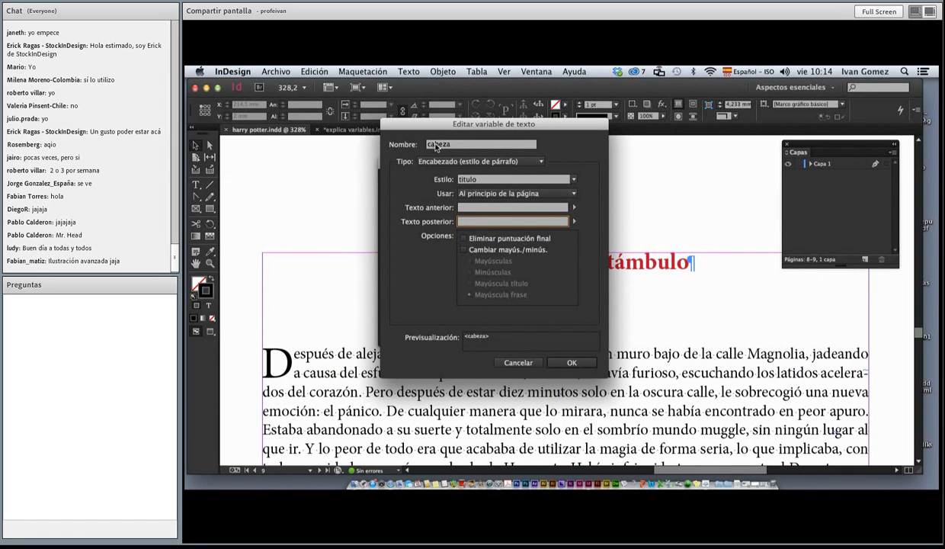
# Confirm the cabeza variable, close the Text Variables list, and collapse the Capas panel to an icon
pyautogui.click(556, 362)
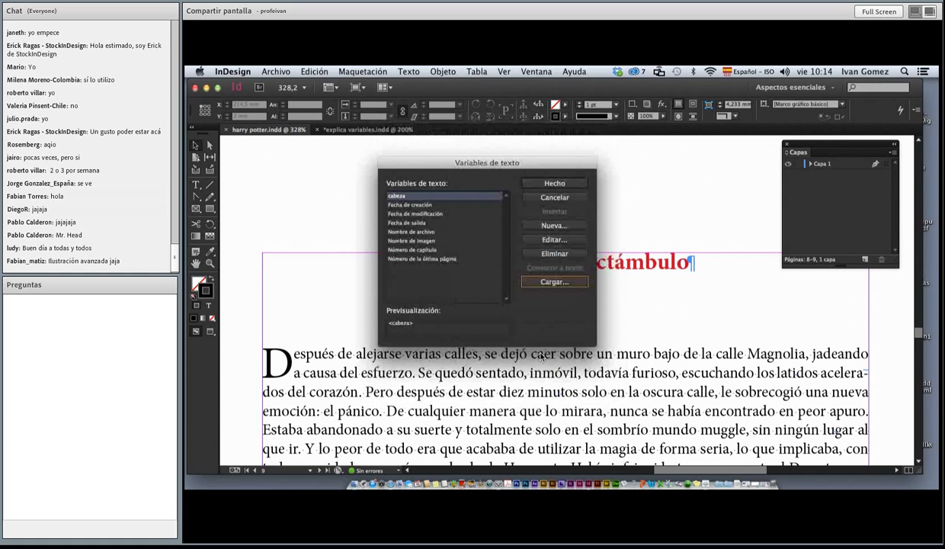
pyautogui.click(534, 187)
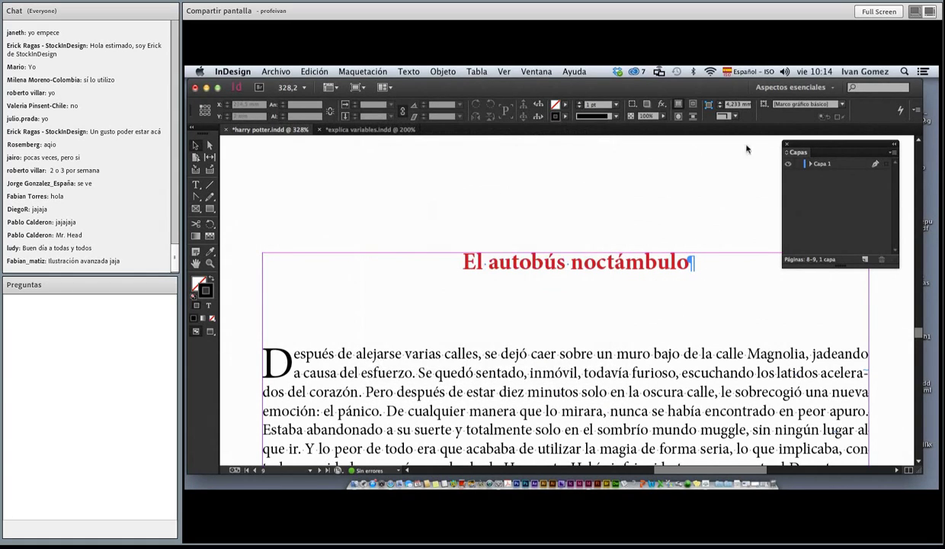
pyautogui.doubleClick(865, 141)
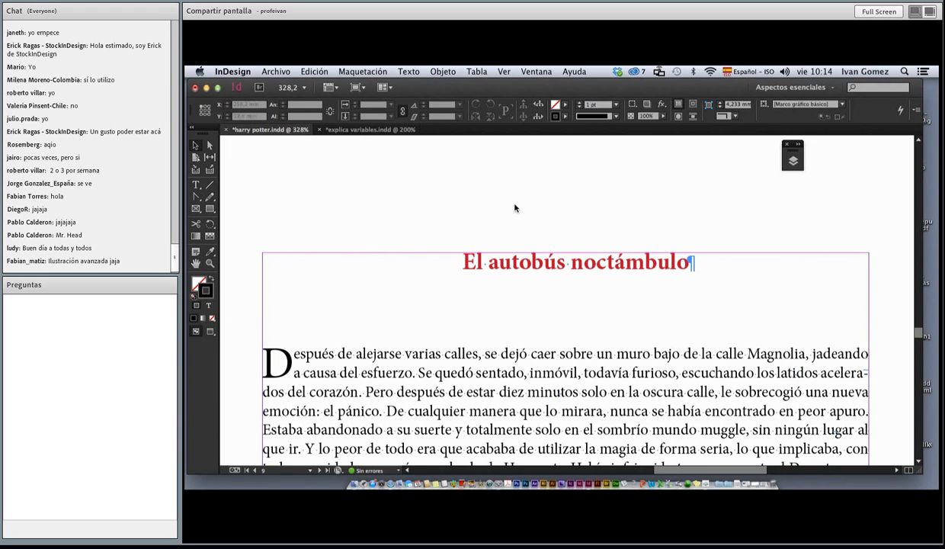
# Draw an empty text frame across the page top, above the red 'El autobús noctámbulo' heading
pyautogui.click(197, 185)
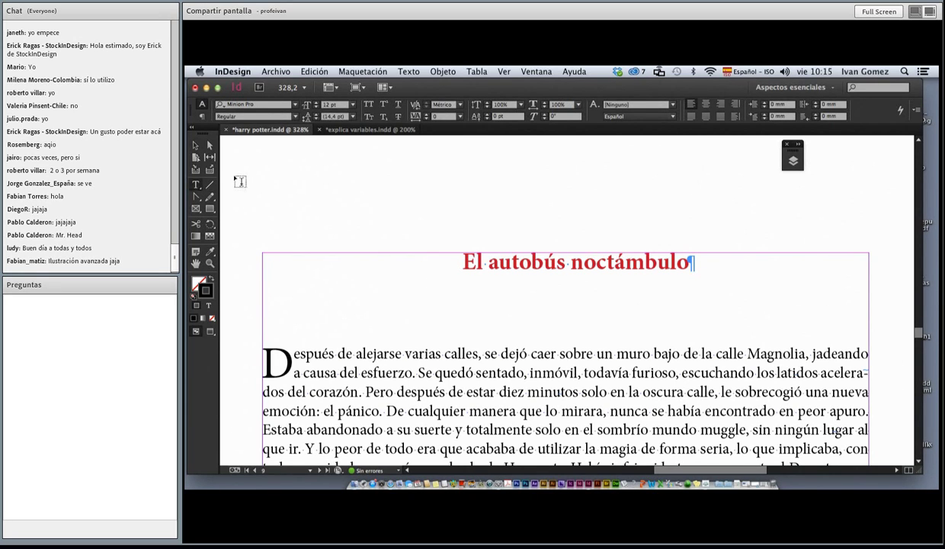
pyautogui.moveTo(328, 150)
pyautogui.mouseDown()
pyautogui.moveTo(549, 187)
pyautogui.moveTo(750, 198)
pyautogui.mouseUp()
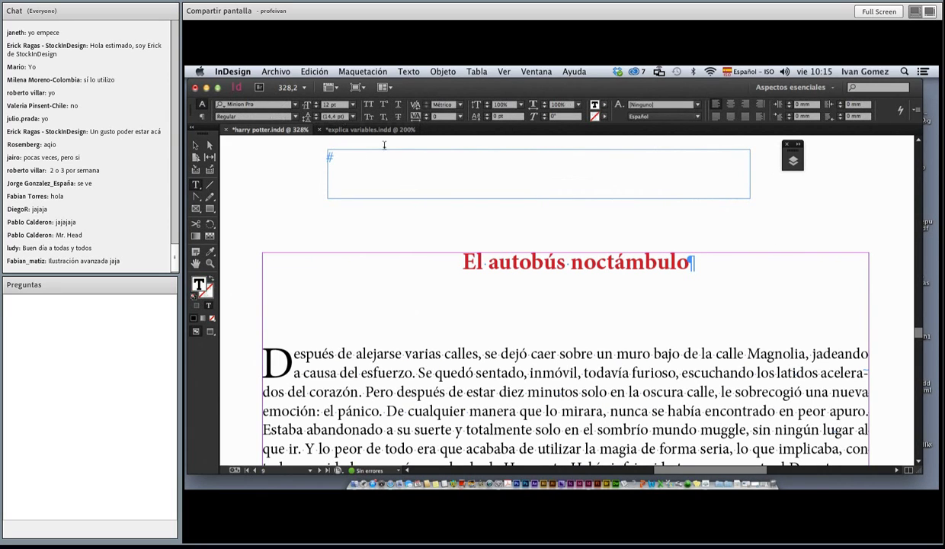
pyautogui.click(408, 71)
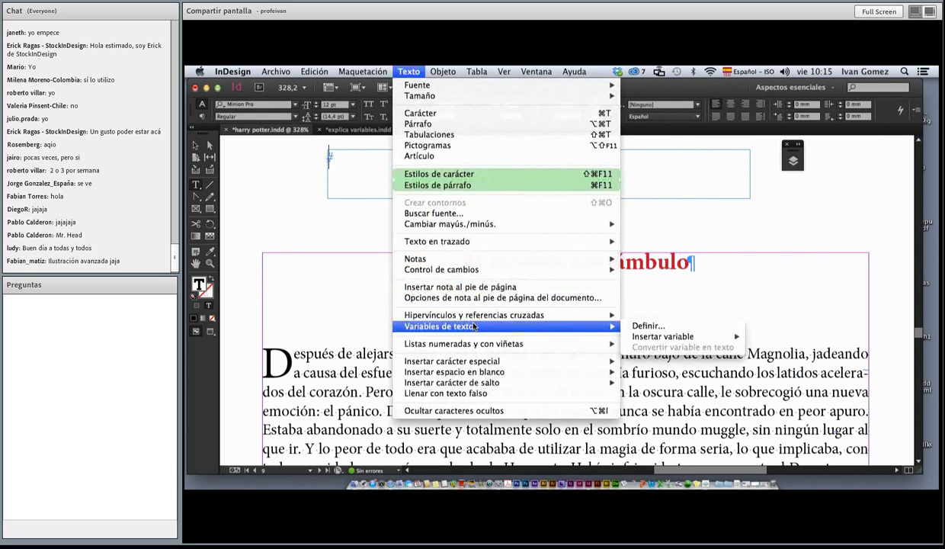
pyautogui.moveTo(439, 326)
pyautogui.moveTo(663, 336)
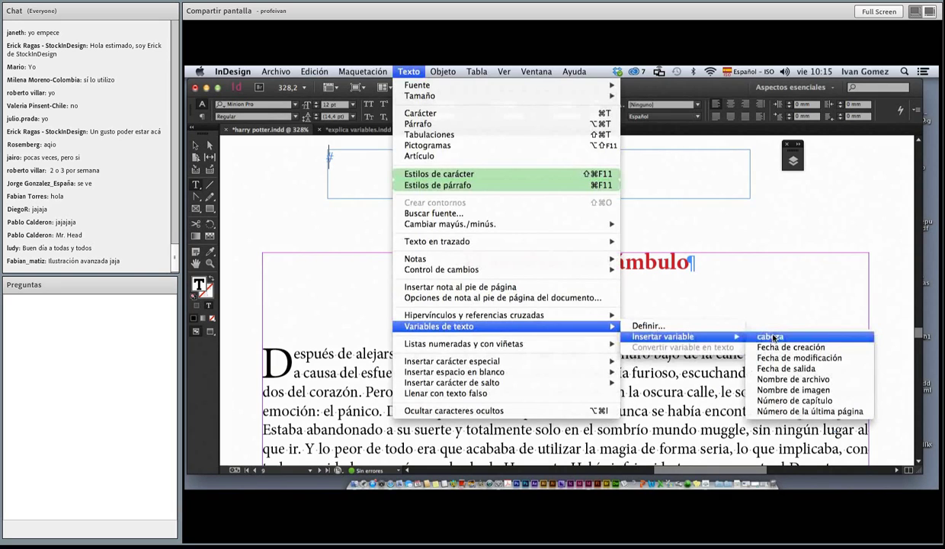
# Insert the cabeza variable so the new frame displays 'El autobús noctámbulo'
pyautogui.click(772, 336)
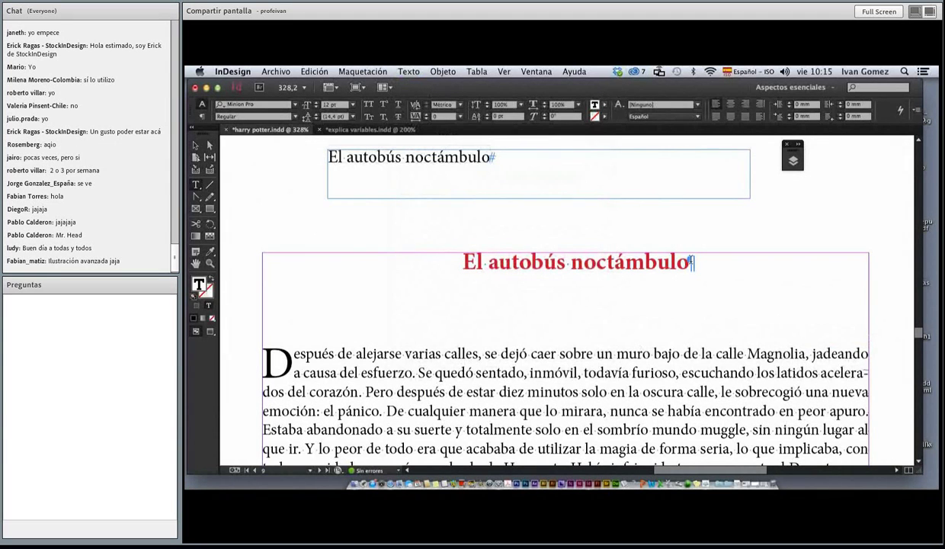
pyautogui.hotkey('shift', 'Left')
pyautogui.hotkey('shift', 'Left')
pyautogui.hotkey('shift', 'Left')
pyautogui.hotkey('shift', 'Left')
pyautogui.hotkey('shift', 'Left')
pyautogui.hotkey('shift', 'Left')
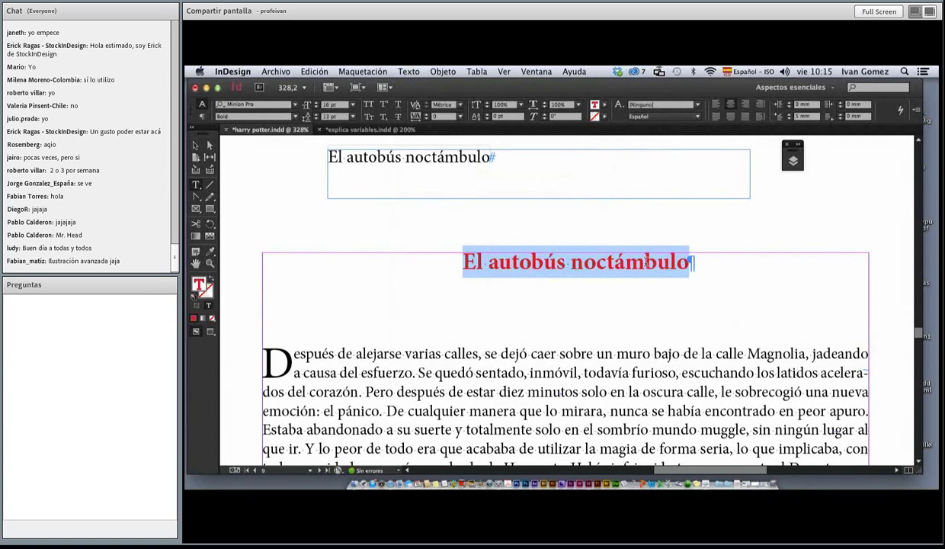
# Replace 'autobús' with 'transmilenio' and 'noctámbulo' with 'nocturno' in the red heading
pyautogui.press('Escape')
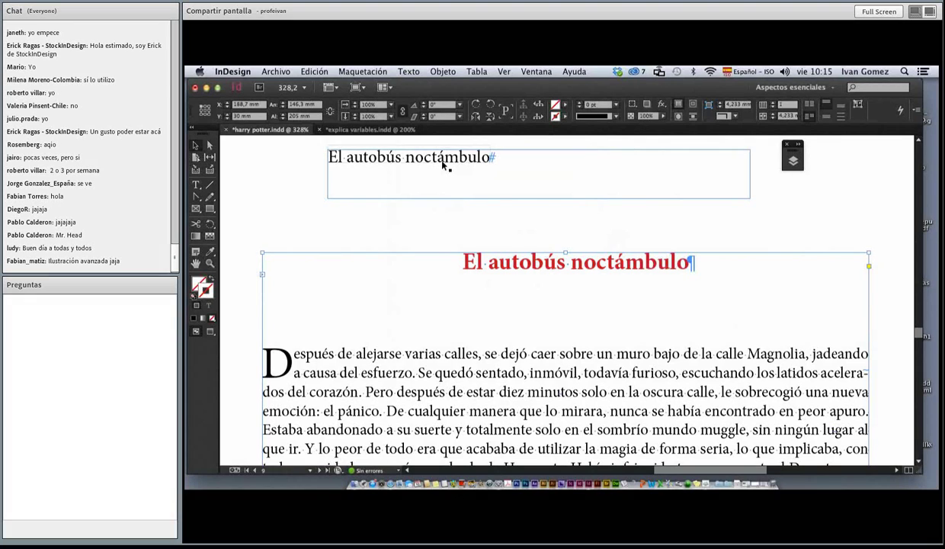
pyautogui.click(198, 186)
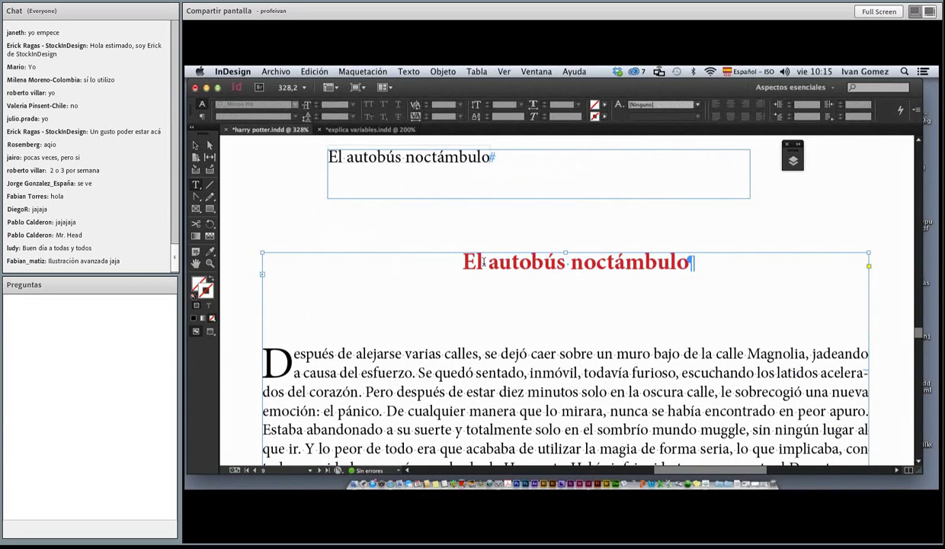
pyautogui.moveTo(488, 262); pyautogui.dragTo(568, 260)
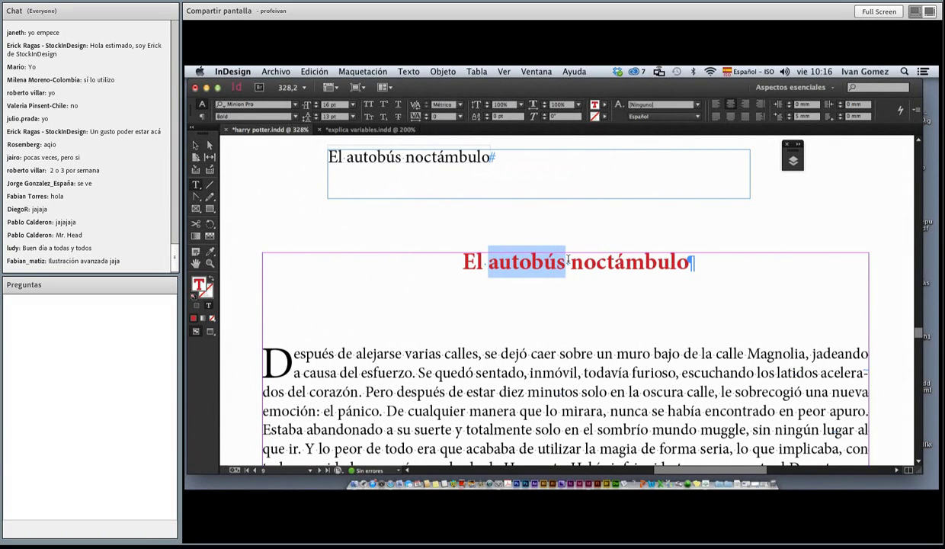
pyautogui.write('tran')
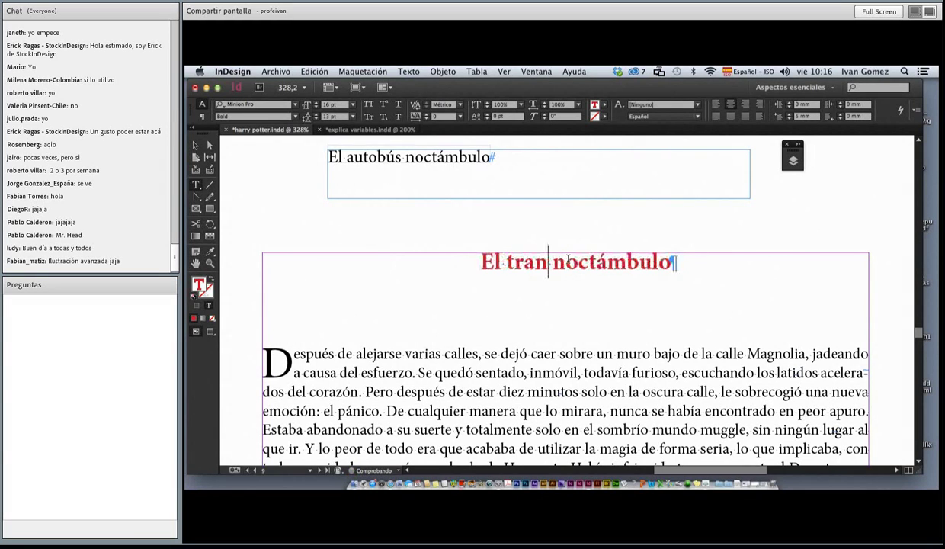
pyautogui.write('smil')
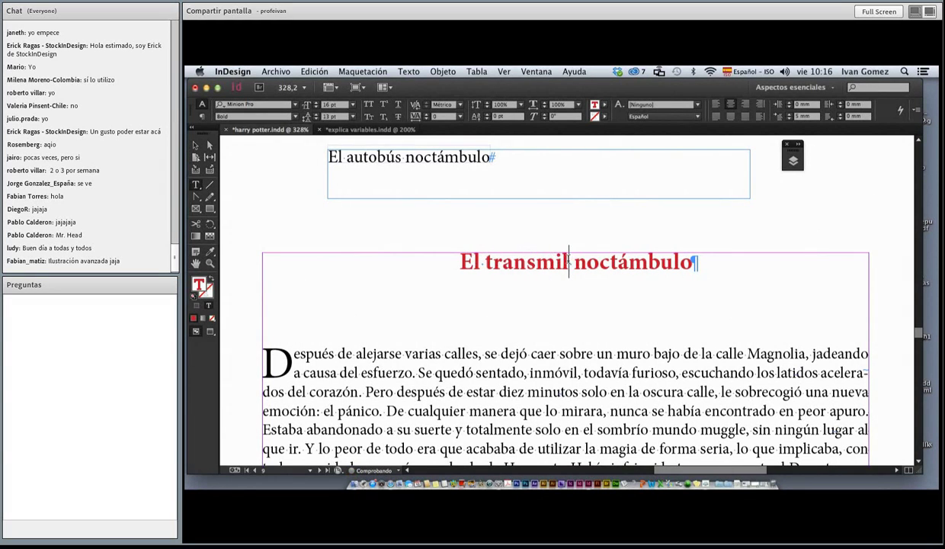
pyautogui.write('enio')
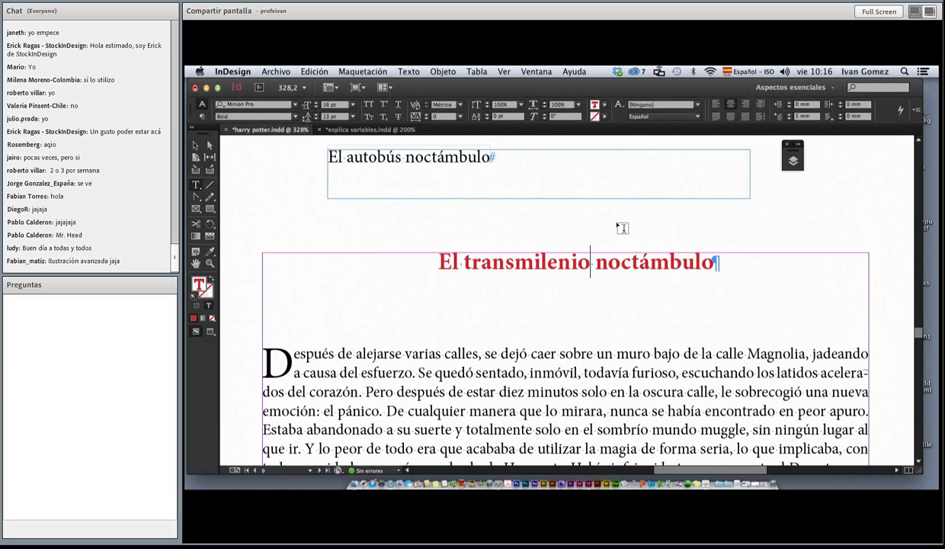
pyautogui.moveTo(715, 261); pyautogui.dragTo(639, 262)
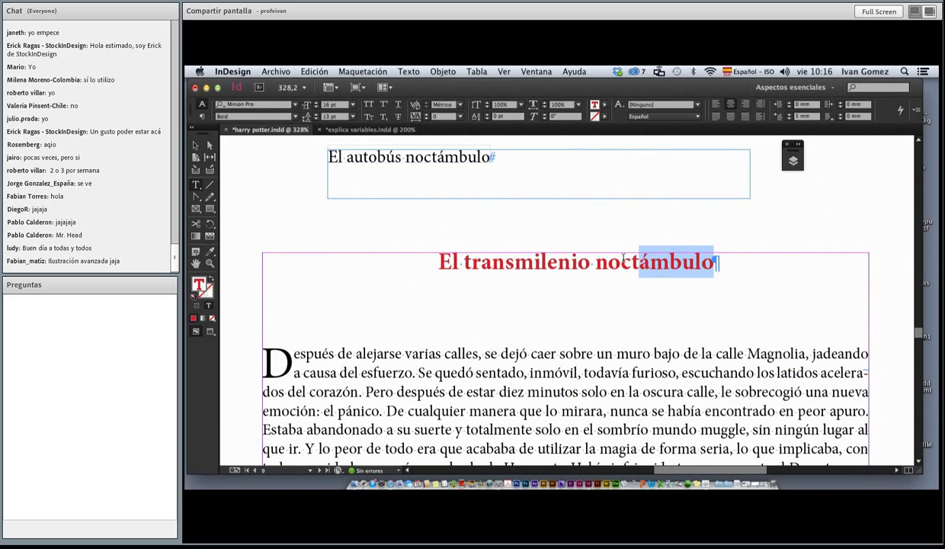
pyautogui.write('r')
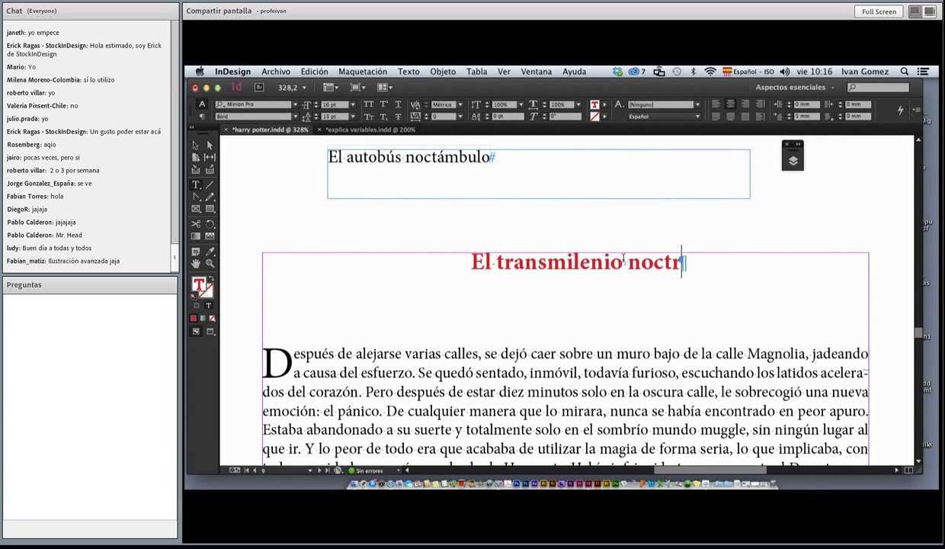
pyautogui.press('BackSpace')
pyautogui.write('urno')
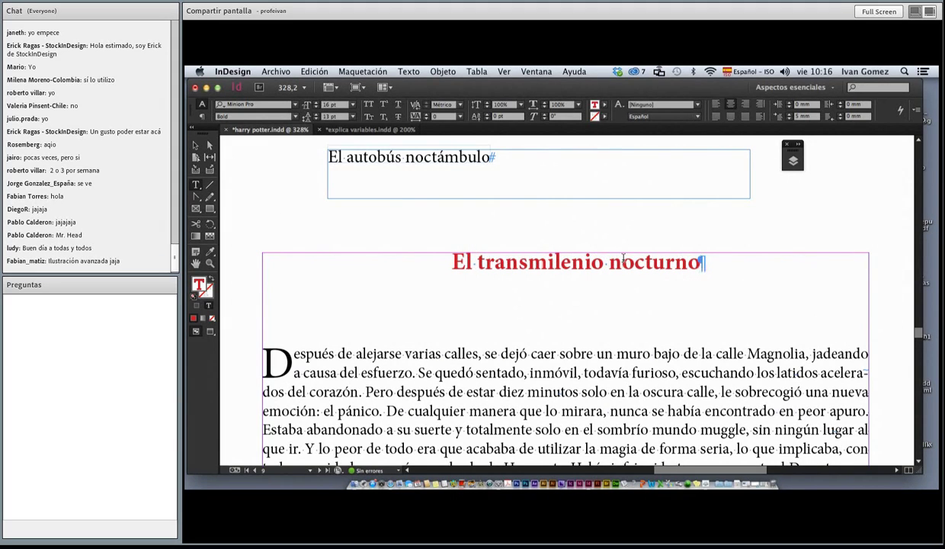
pyautogui.press('Escape')
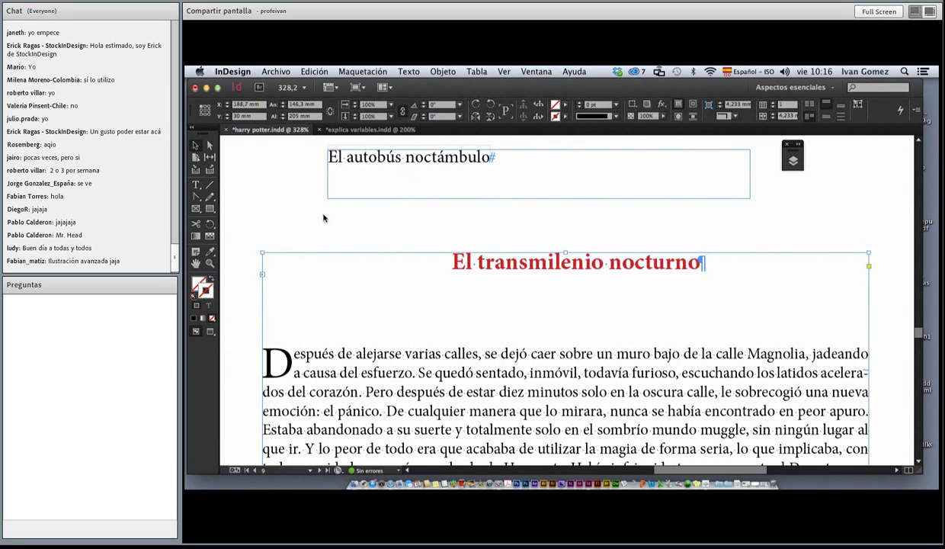
# Fit the spread in view and delete the small heading preview frame above the right page
pyautogui.moveTo(489, 215); pyautogui.dragTo(492, 164)
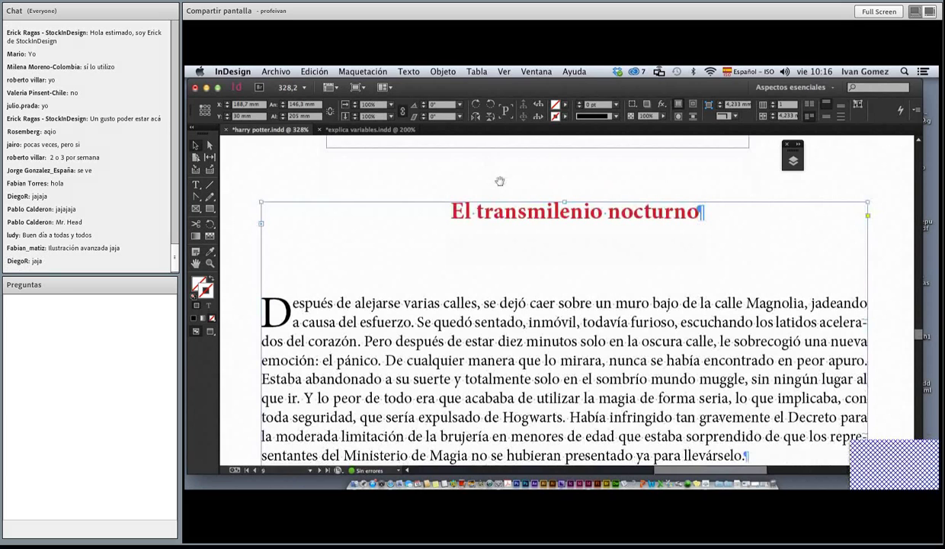
pyautogui.moveTo(501, 181)
pyautogui.mouseDown()
pyautogui.moveTo(489, 190)
pyautogui.moveTo(490, 249)
pyautogui.mouseUp()
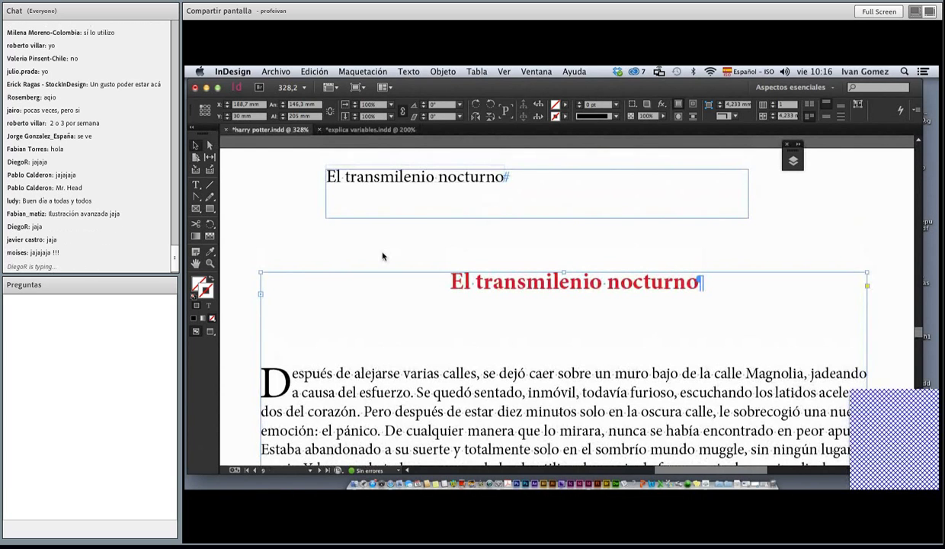
pyautogui.hotkey('ctrl', 'alt', '0')
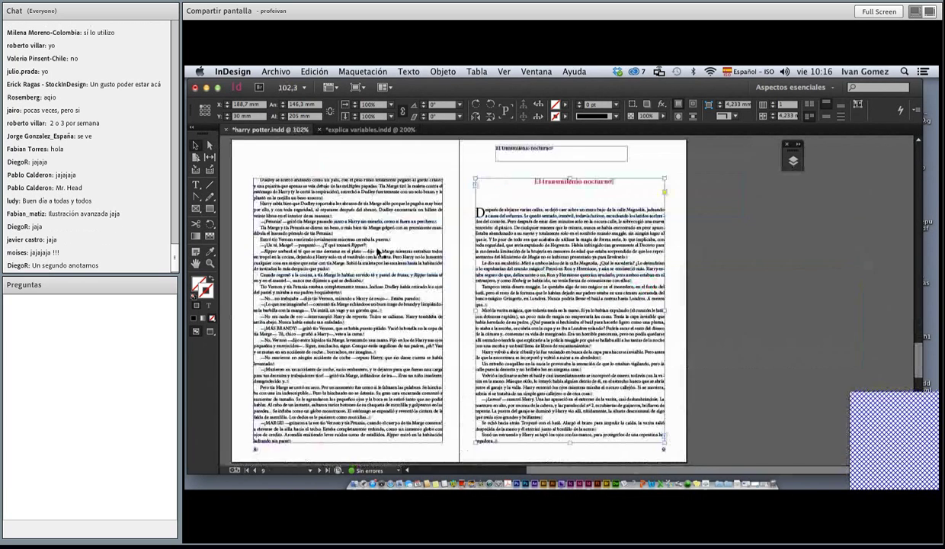
pyautogui.click(517, 148)
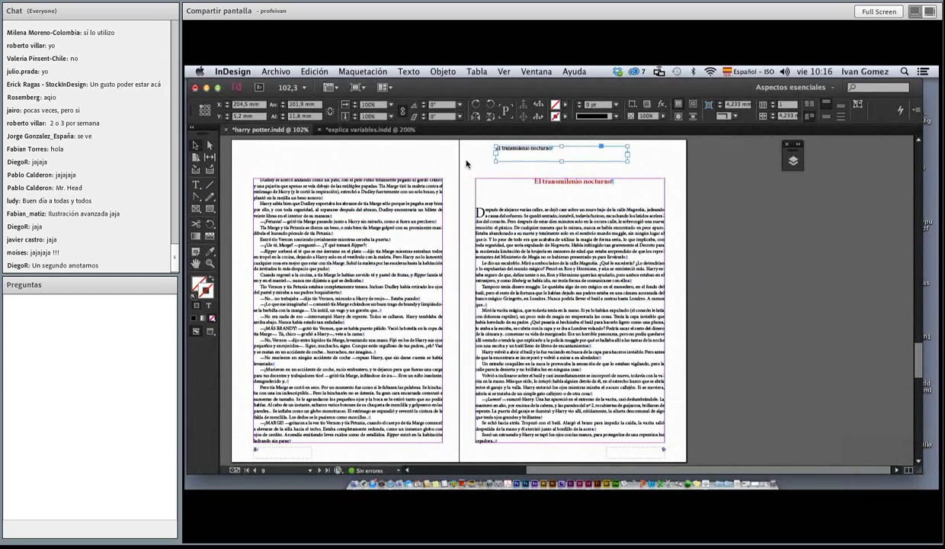
pyautogui.press('Delete')
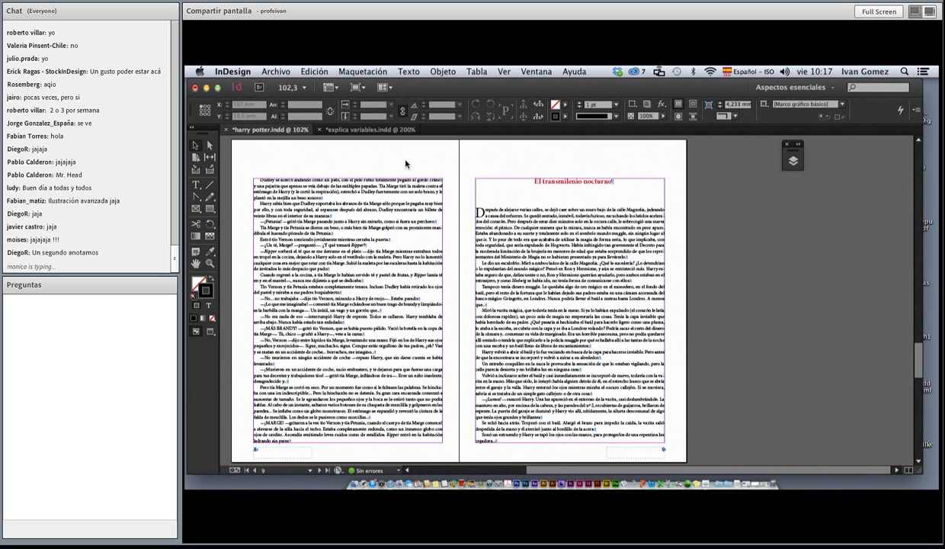
pyautogui.press('super+j')
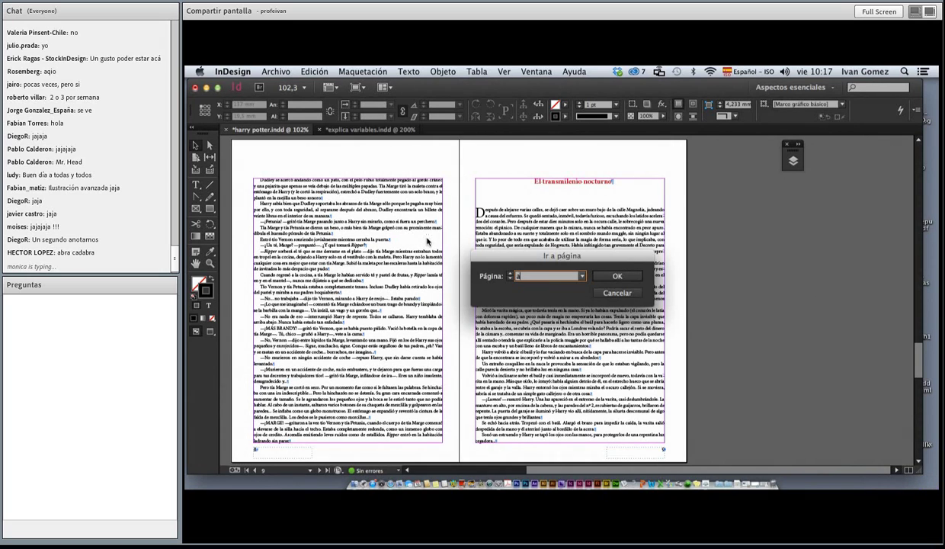
# Jump to the A-Página maestra spread and draw a header text frame across its right page top
pyautogui.press('Return')
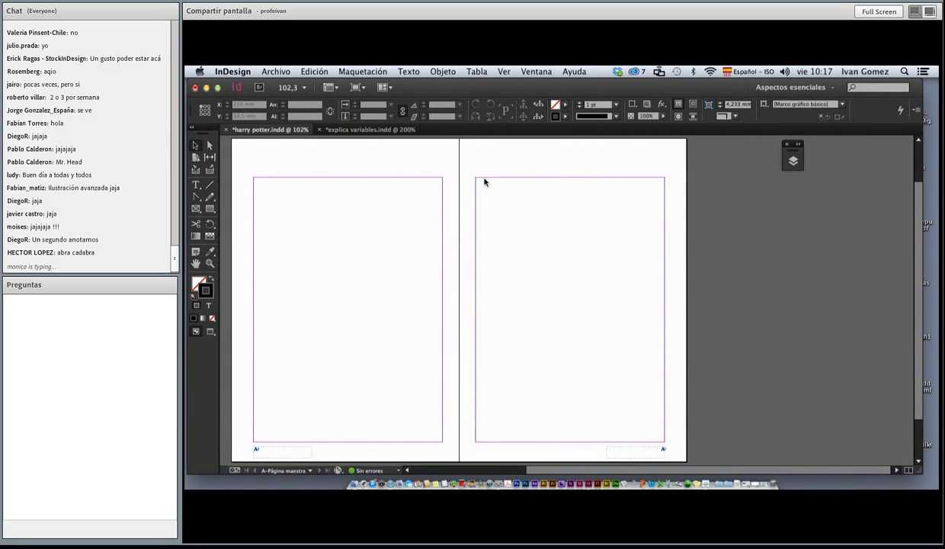
pyautogui.click(196, 184)
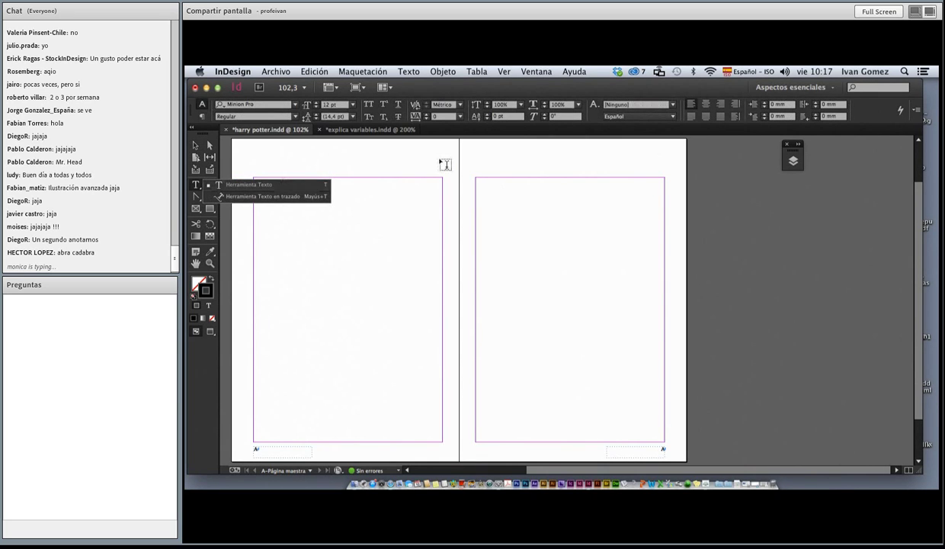
pyautogui.scroll(3, 458, 176)
pyautogui.moveTo(478, 183); pyautogui.dragTo(633, 190)
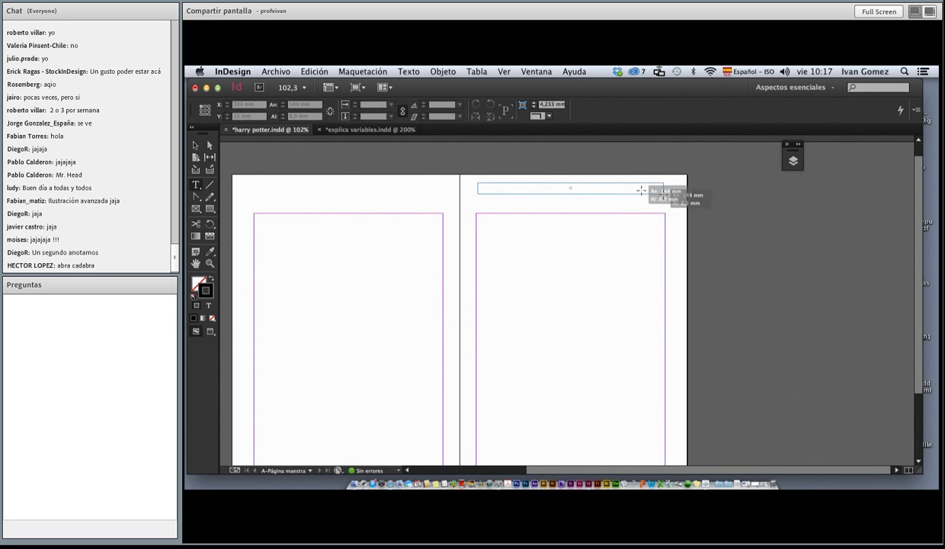
pyautogui.moveTo(633, 190); pyautogui.dragTo(664, 193)
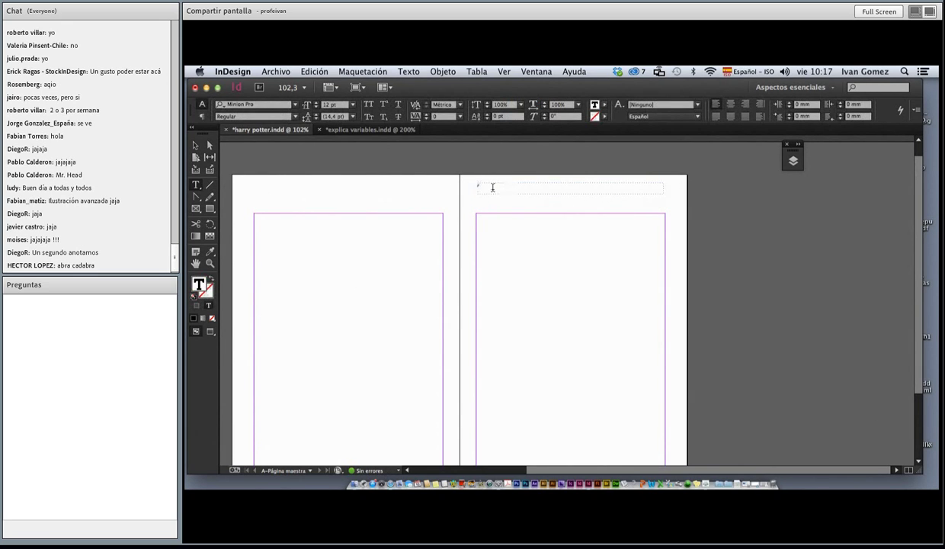
pyautogui.click(409, 71)
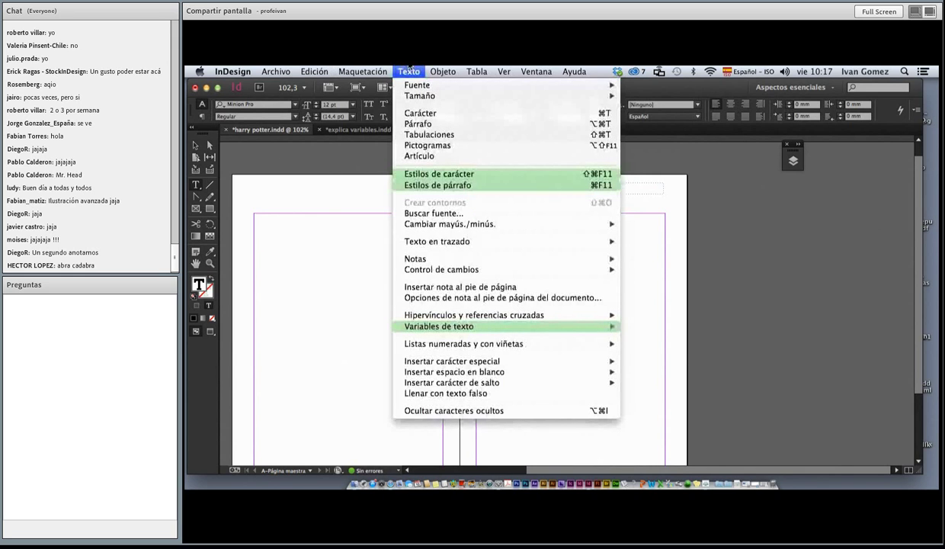
pyautogui.moveTo(439, 326)
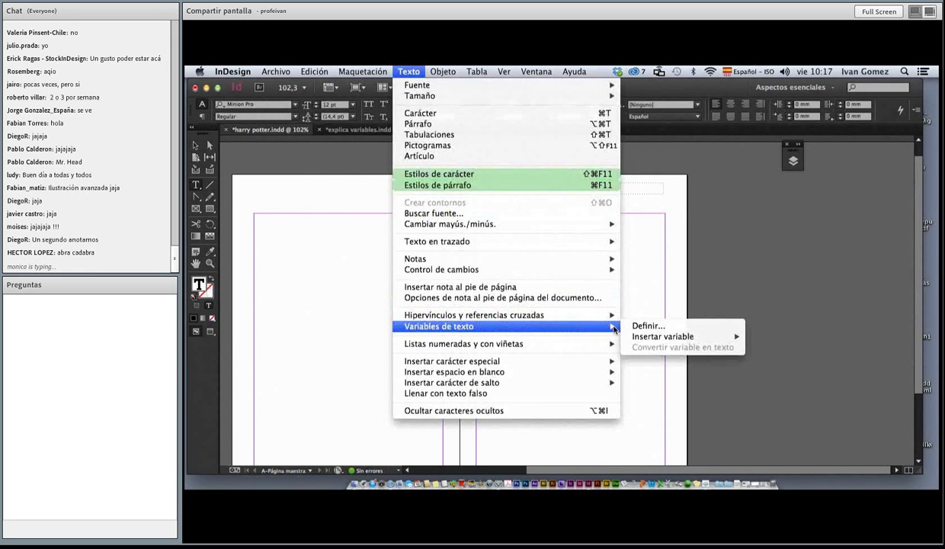
# Insert the <cabeza> variable into the master page header frame
pyautogui.moveTo(663, 336)
pyautogui.click(770, 337)
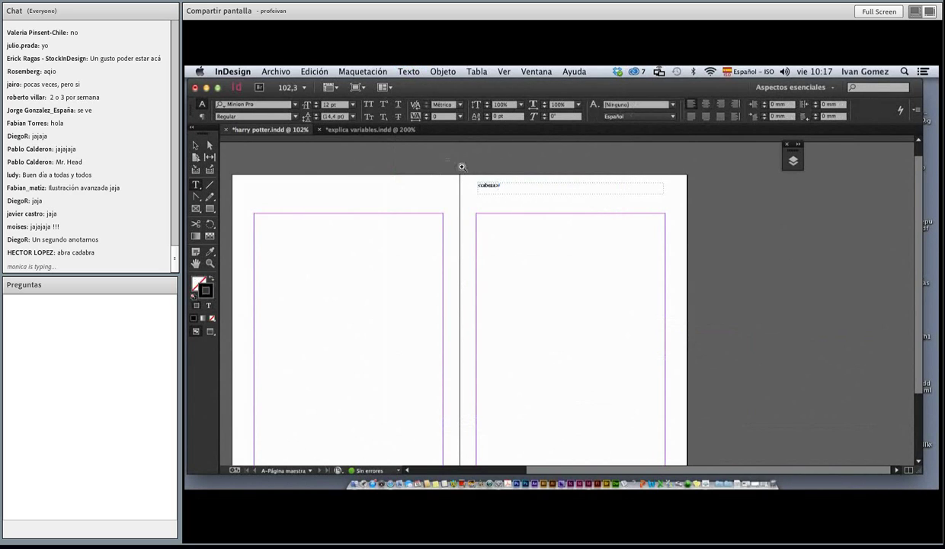
pyautogui.moveTo(457, 168); pyautogui.dragTo(682, 256)
pyautogui.doubleClick(298, 200)
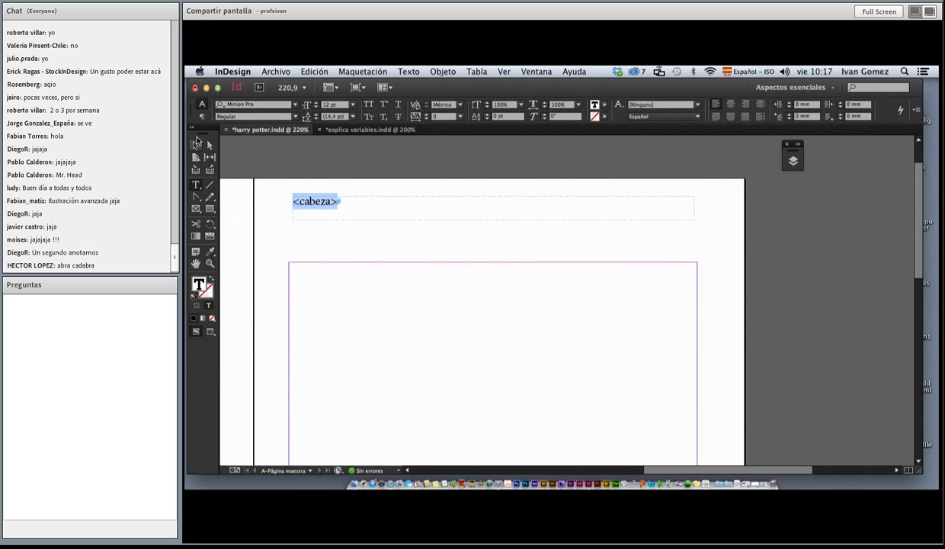
# Nudge the header frame slightly left, then fit the spread and deselect it
pyautogui.press('Escape')
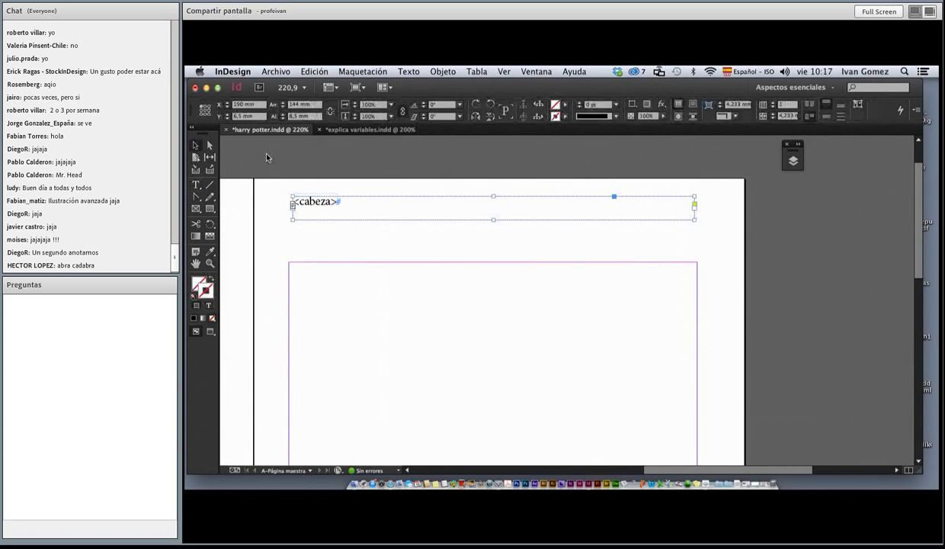
pyautogui.moveTo(358, 215); pyautogui.dragTo(319, 203)
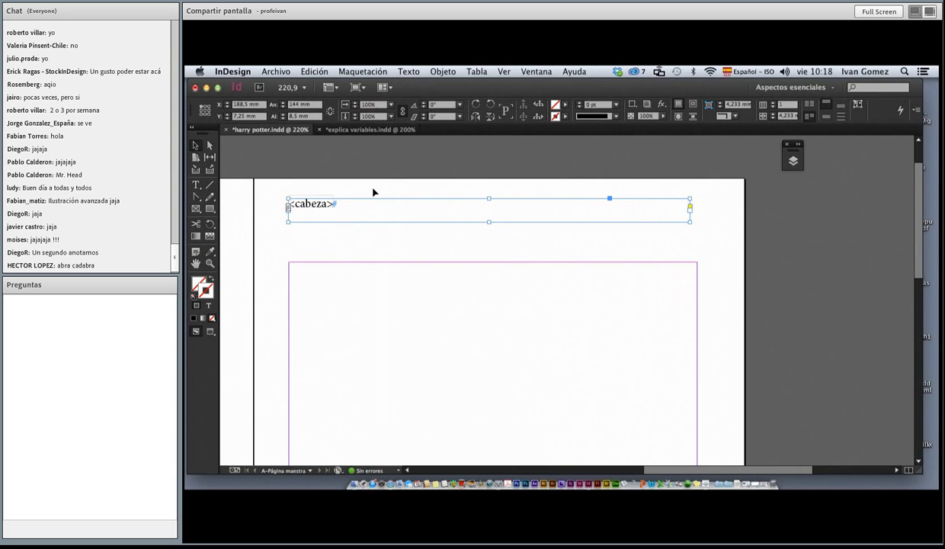
pyautogui.press('super+alt+0')
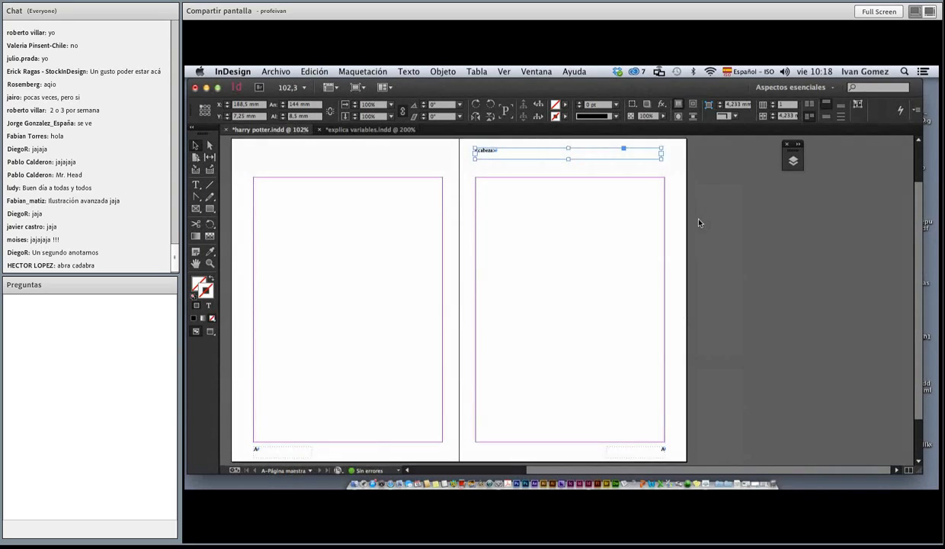
pyautogui.click(700, 222)
pyautogui.press('super+j')
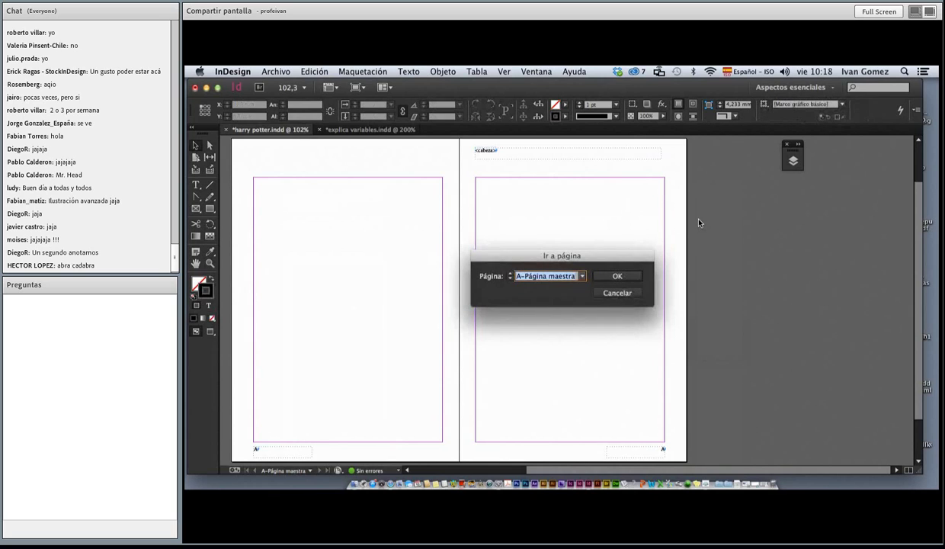
# Go to page 1 and step through the spreads to 'El transmilenio nocturno', closing the floating layers panel
pyautogui.write('1')
pyautogui.press('Return')
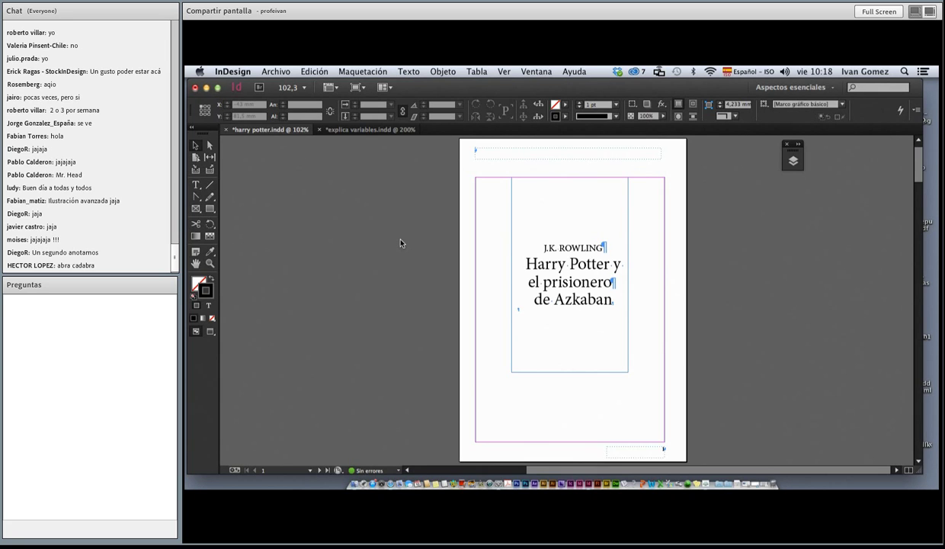
pyautogui.hotkey('shift', 'pagedown')
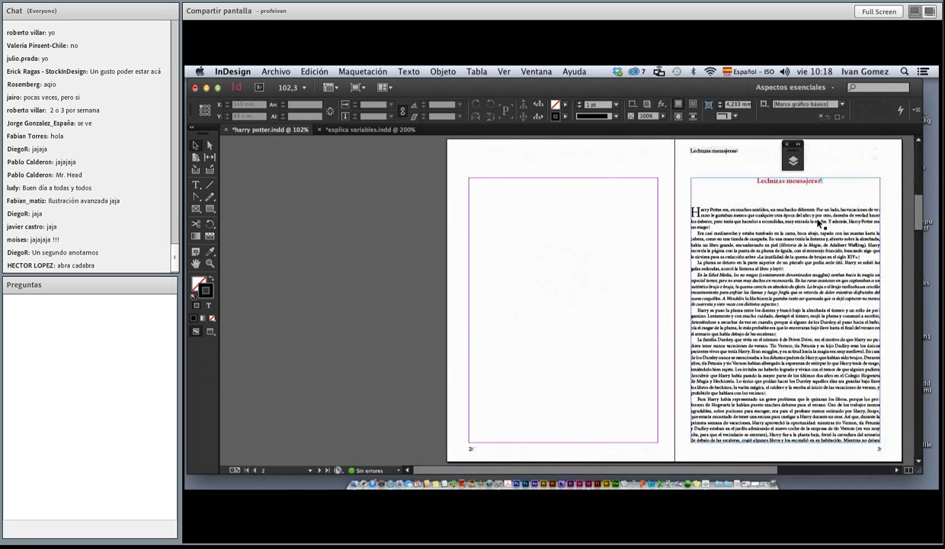
pyautogui.click(788, 143)
pyautogui.hotkey('shift', 'pagedown')
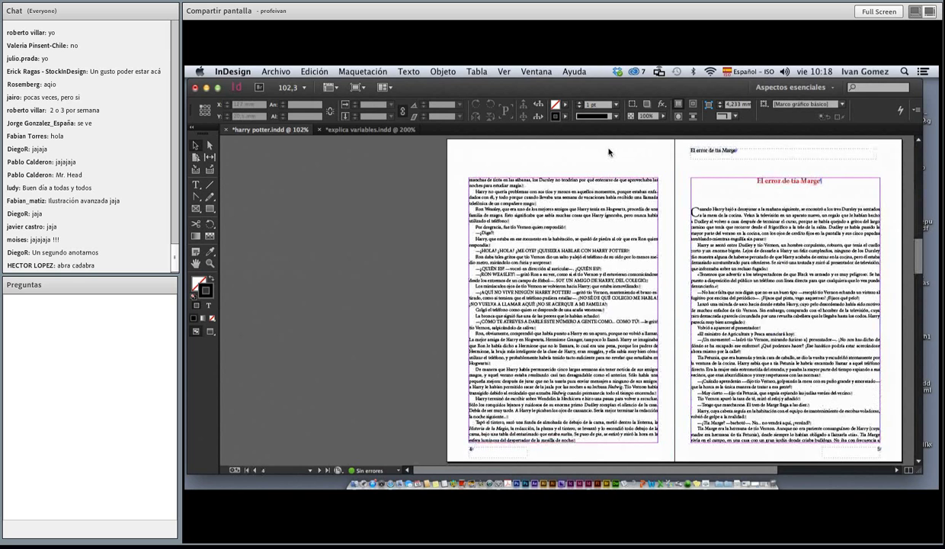
pyautogui.hotkey('shift', 'pagedown')
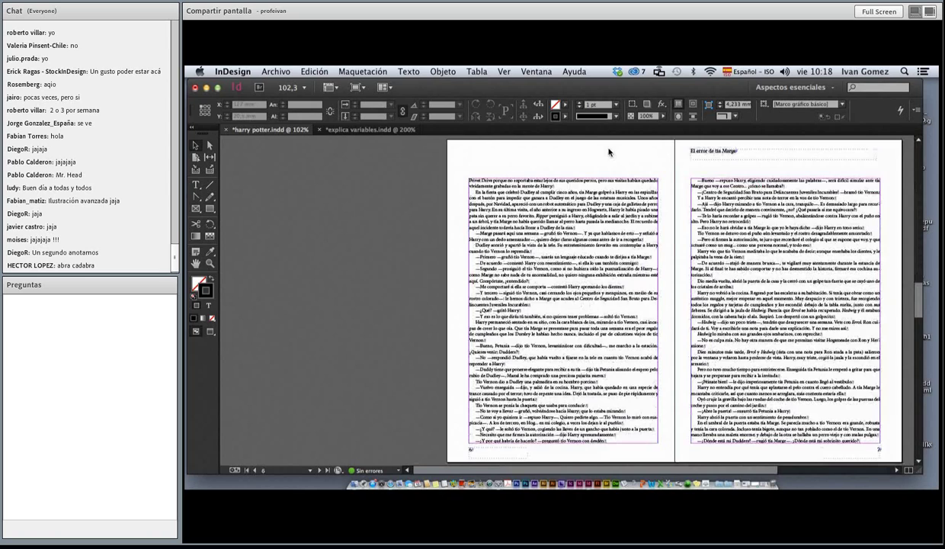
pyautogui.hotkey('shift', 'pagedown')
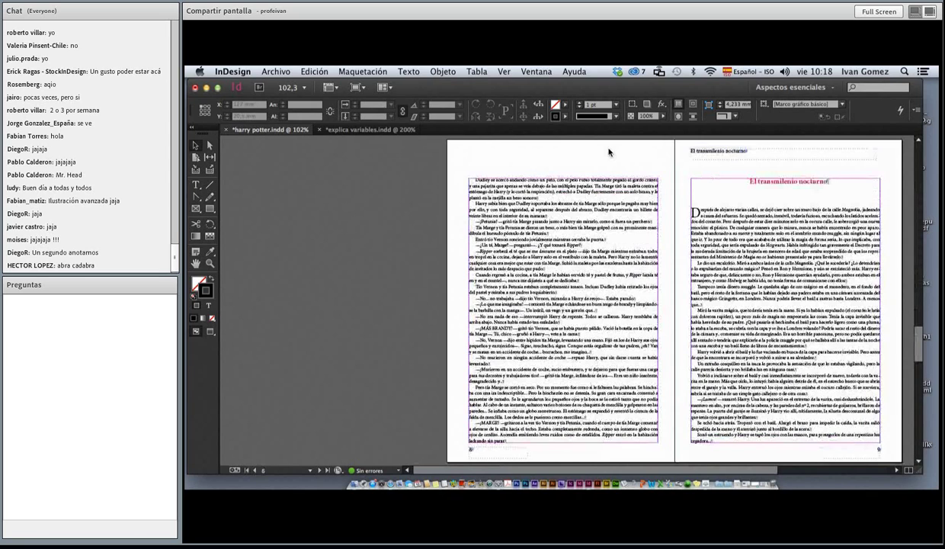
# Continue through the 'El Caldero Chorreante' and 'El dementor' spreads, then scroll back to 'El error de tía Marge' (spread 6–7)
pyautogui.hscroll(2, 610, 152)
pyautogui.hscroll(-5, 501, 259)
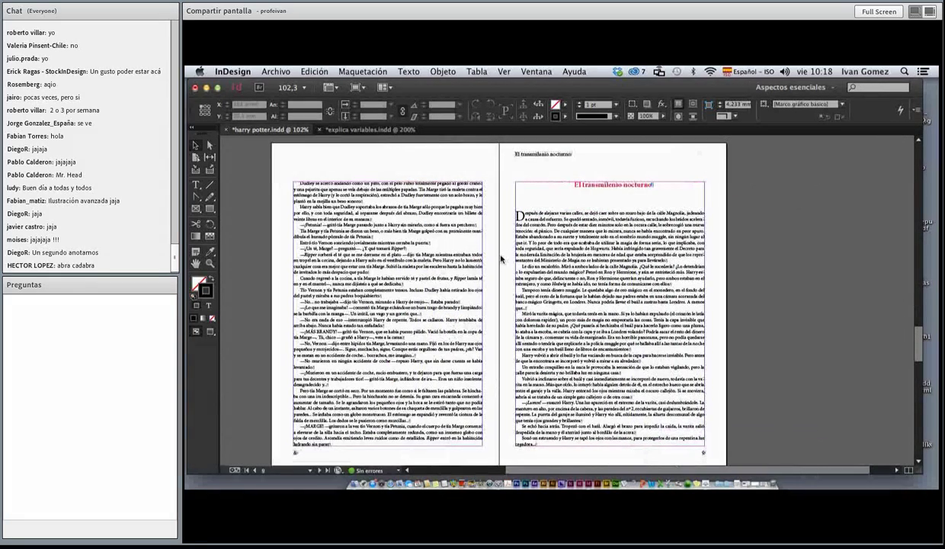
pyautogui.hotkey('shift', 'pagedown')
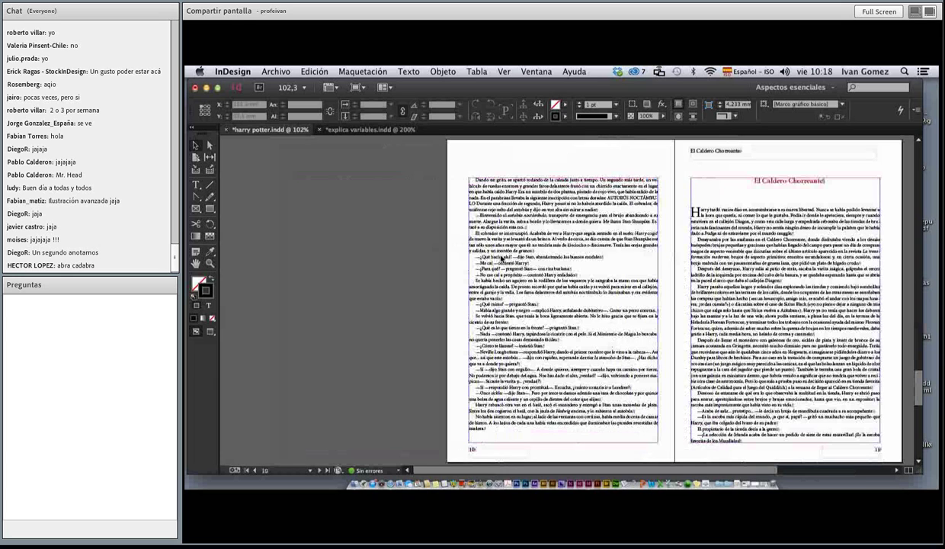
pyautogui.hotkey('shift', 'pagedown')
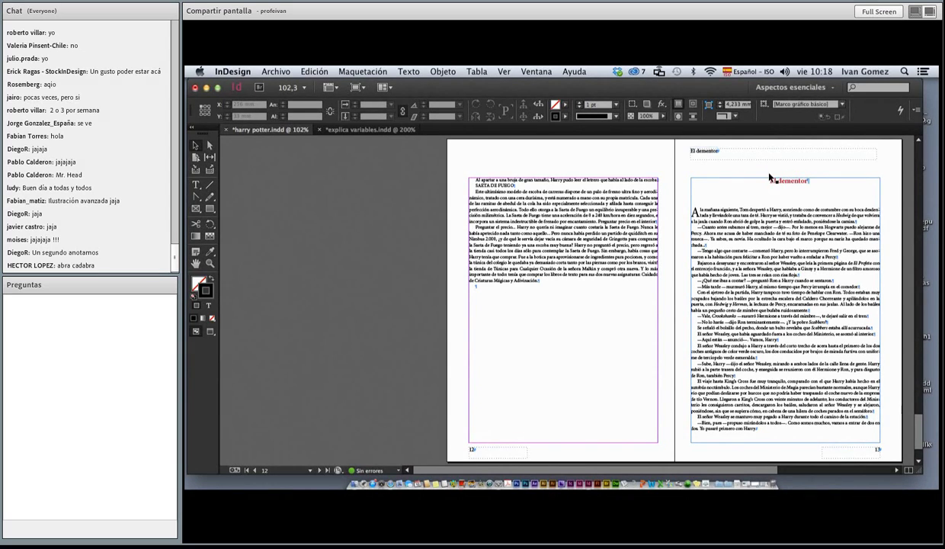
pyautogui.scroll(5, 769, 178)
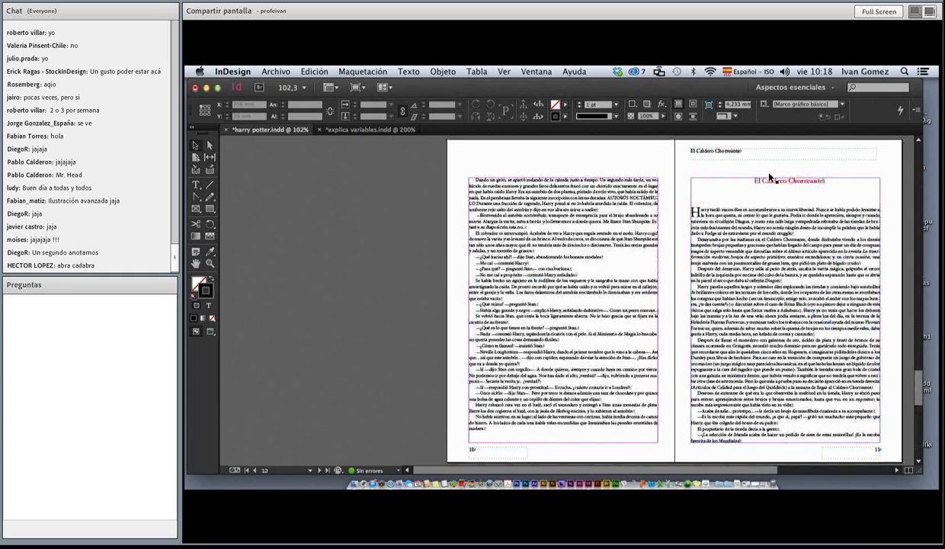
pyautogui.scroll(5, 769, 178)
pyautogui.hscroll(3, 769, 177)
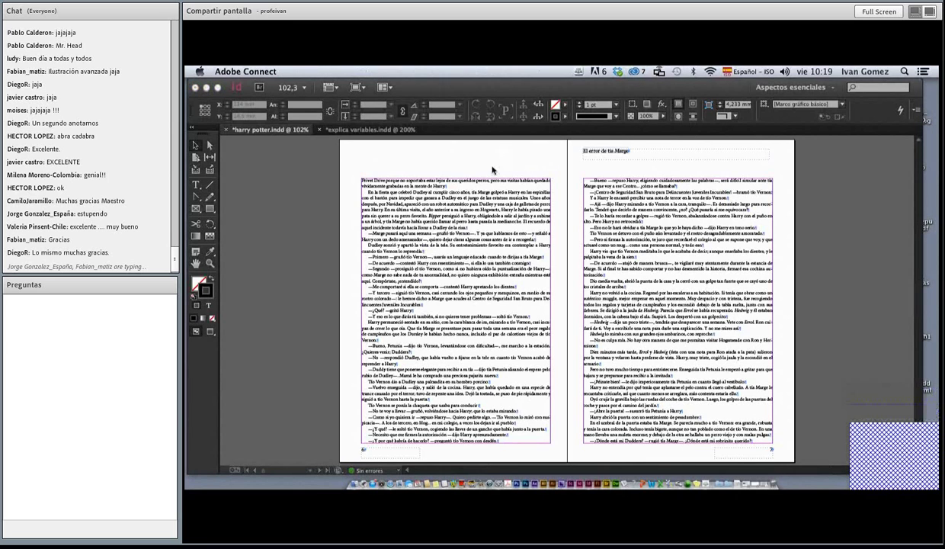
# Restore the Adobe Connect meeting window and stop sharing the InDesign screen
pyautogui.click(775, 485)
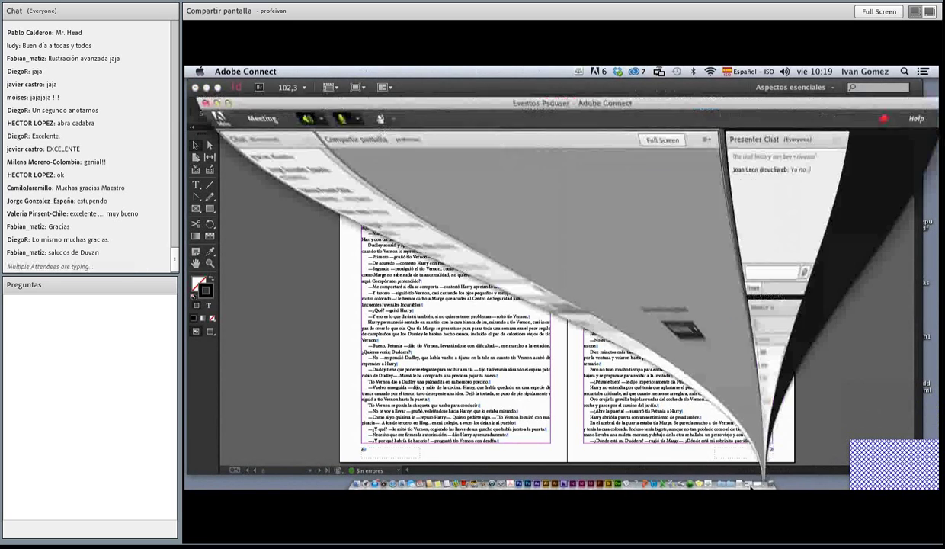
pyautogui.click(517, 310)
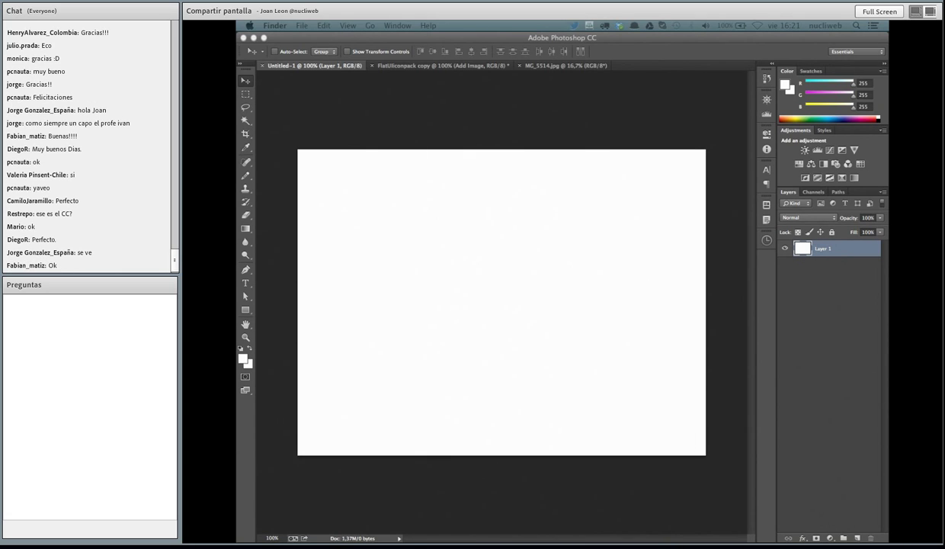
# Bring Photoshop to the front and turn on Rulers from the View menu
pyautogui.click(350, 99)
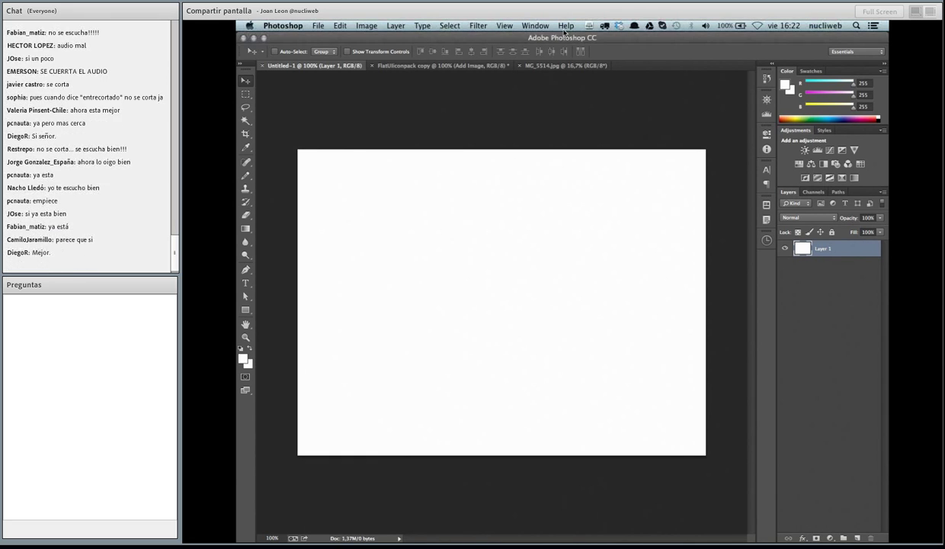
pyautogui.click(505, 26)
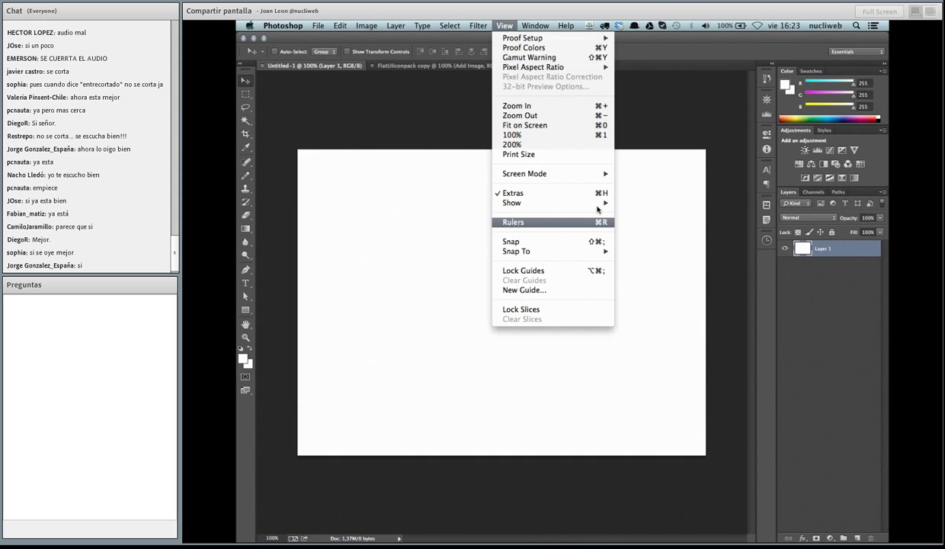
# Show the rulers and place two vertical guides, the first at 4.72 cm
pyautogui.click(565, 211)
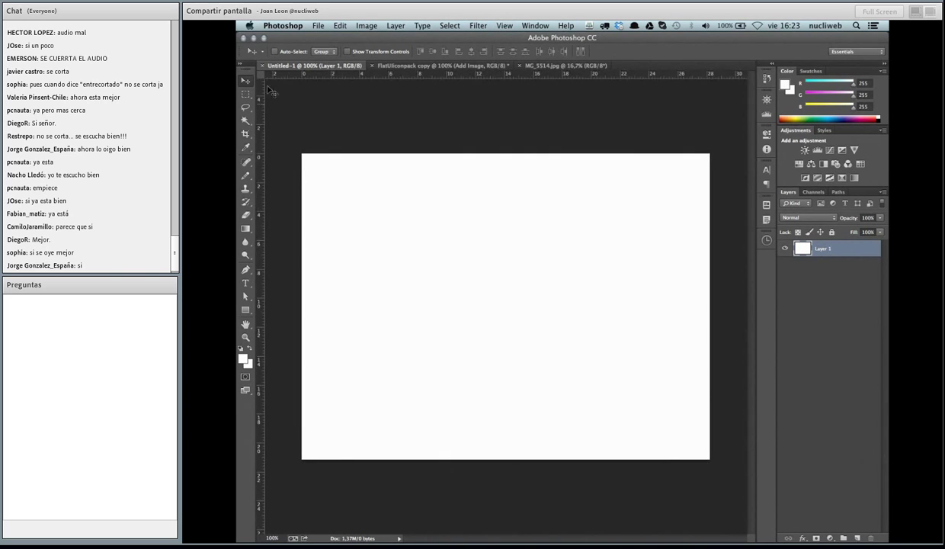
pyautogui.hotkey('ctrl', 'r')
pyautogui.hotkey('ctrl', 'r')
pyautogui.moveTo(255, 229); pyautogui.dragTo(369, 237)
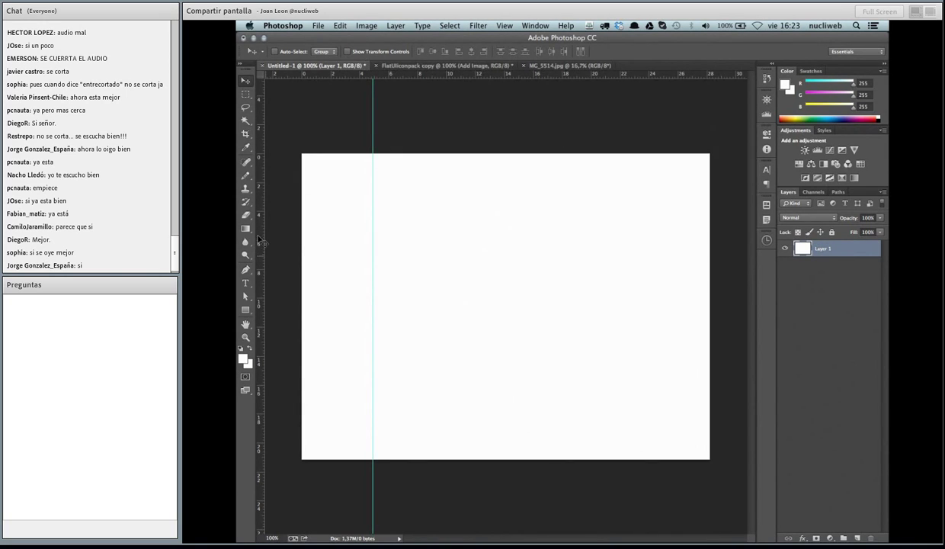
pyautogui.moveTo(260, 243); pyautogui.dragTo(428, 248)
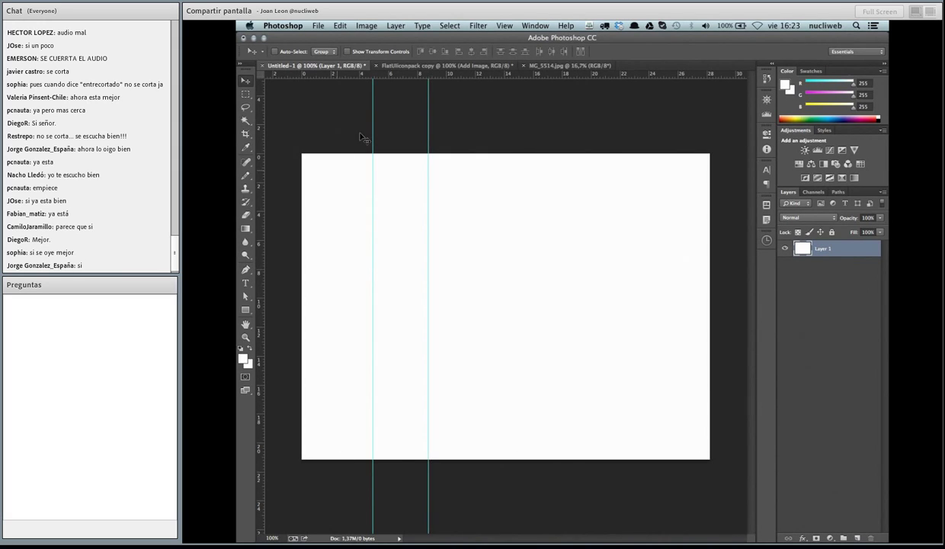
# Add a horizontal guide, then a guide flipped to vertical at 16.18 cm
pyautogui.moveTo(442, 72); pyautogui.dragTo(478, 236)
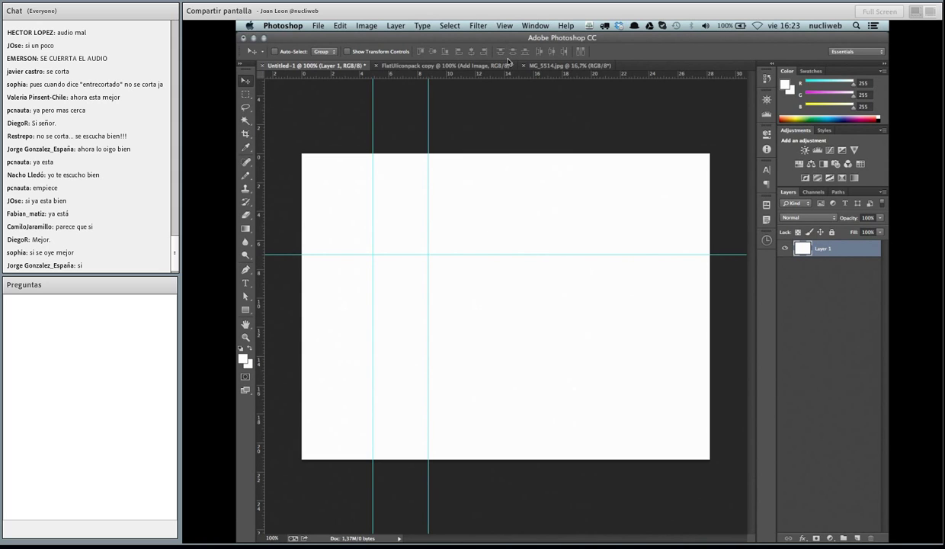
pyautogui.moveTo(508, 73); pyautogui.dragTo(531, 200)
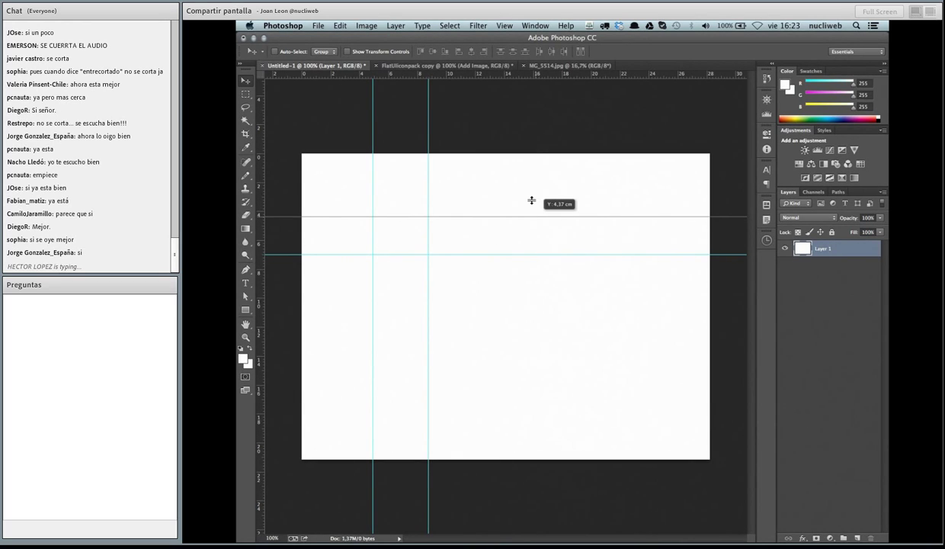
pyautogui.press('alt')
pyautogui.press('alt')
pyautogui.press('alt')
pyautogui.press('alt')
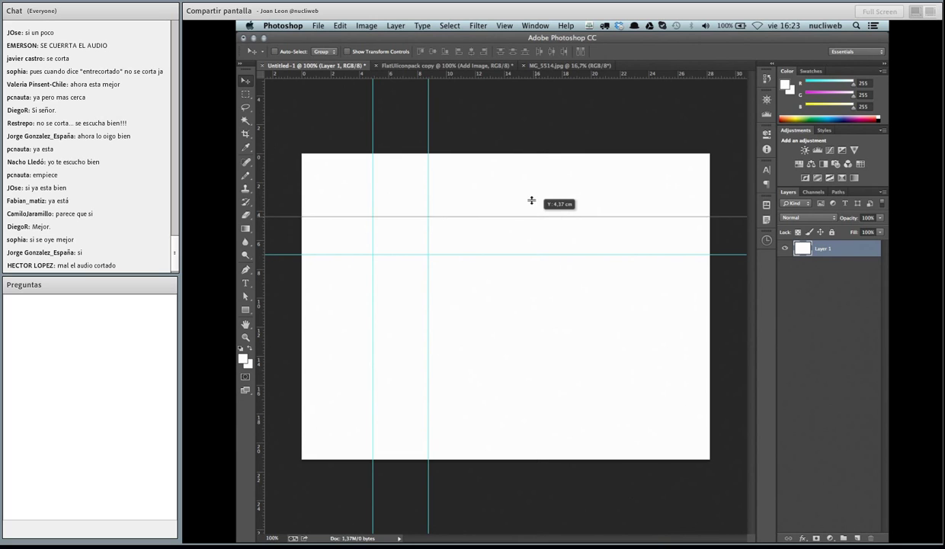
pyautogui.press('alt')
pyautogui.press('alt')
pyautogui.press('alt')
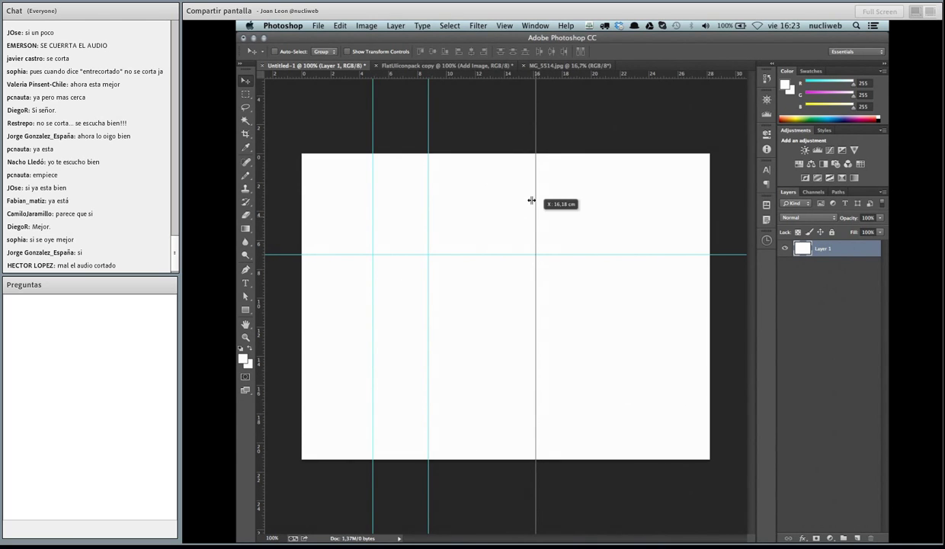
pyautogui.moveTo(532, 201); pyautogui.dragTo(531, 201)
# Place a guide flipped to horizontal at 4.51 cm
pyautogui.moveTo(259, 208); pyautogui.dragTo(316, 202)
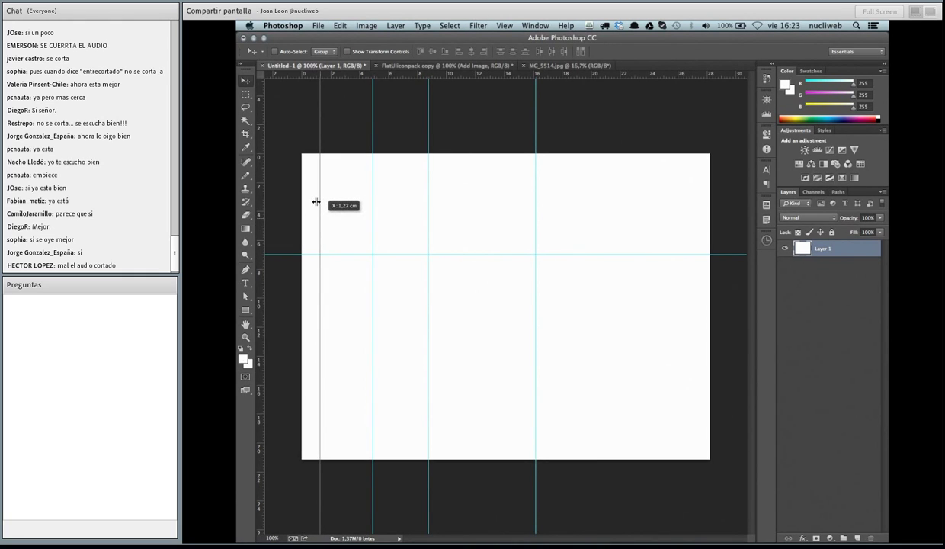
pyautogui.press('alt')
pyautogui.press('alt')
pyautogui.press('alt')
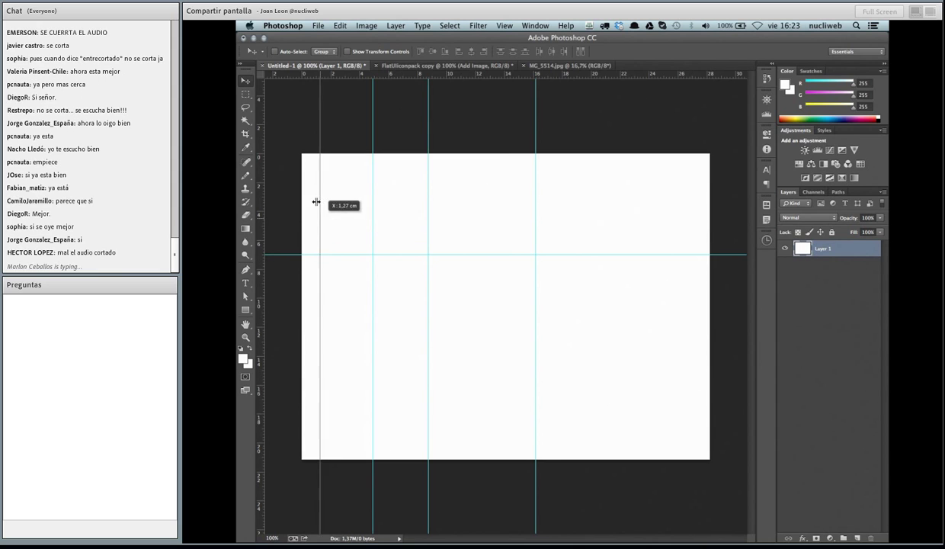
pyautogui.press('alt')
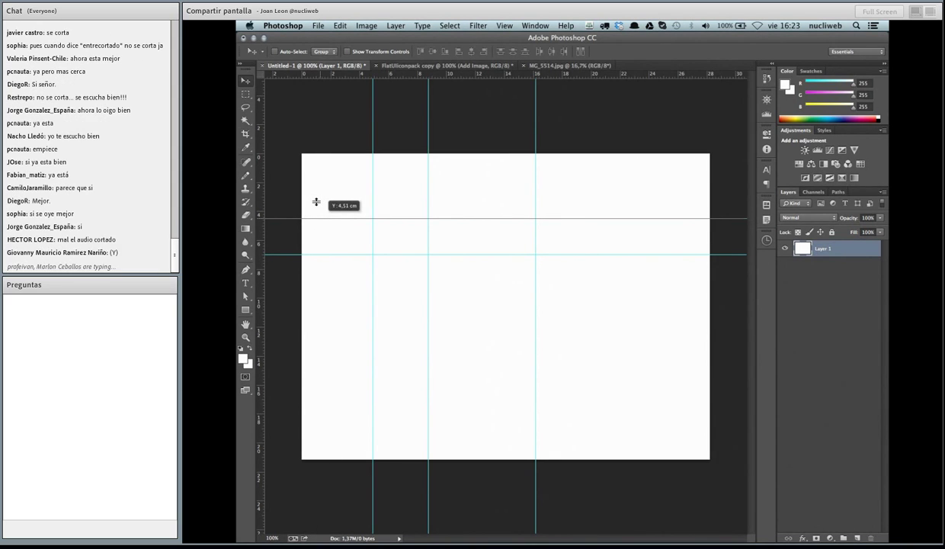
pyautogui.moveTo(317, 202); pyautogui.dragTo(317, 201)
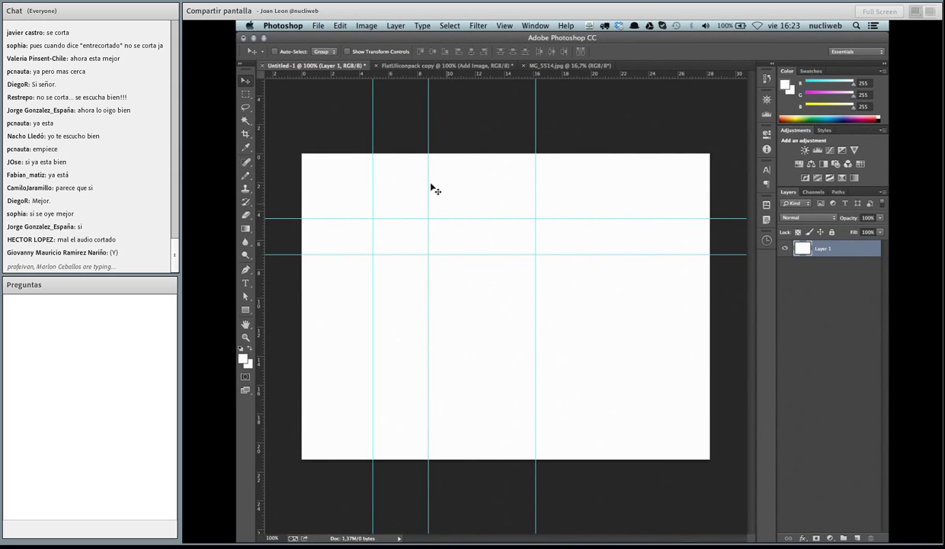
pyautogui.click(245, 336)
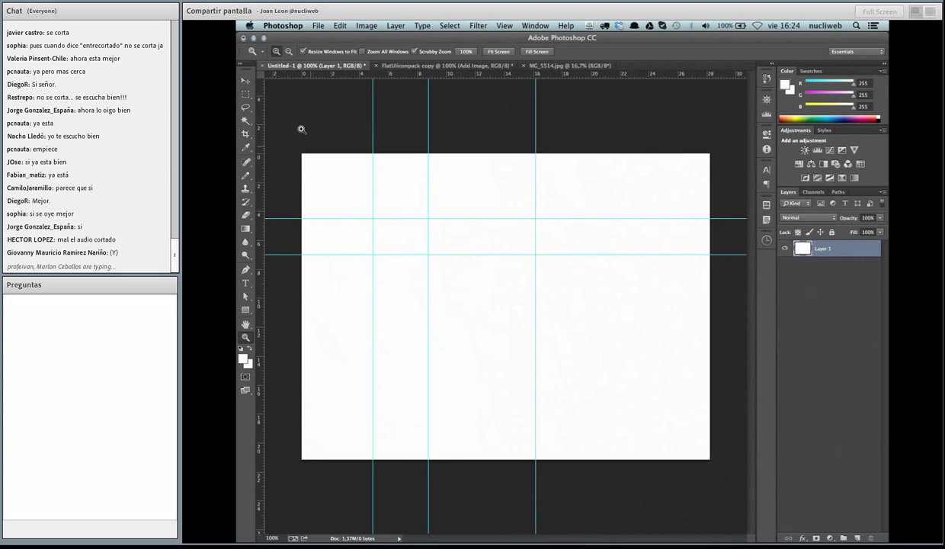
# Zoom into the canvas corner, then back out to about 678%
pyautogui.click(407, 250)
pyautogui.moveTo(407, 250); pyautogui.dragTo(382, 223)
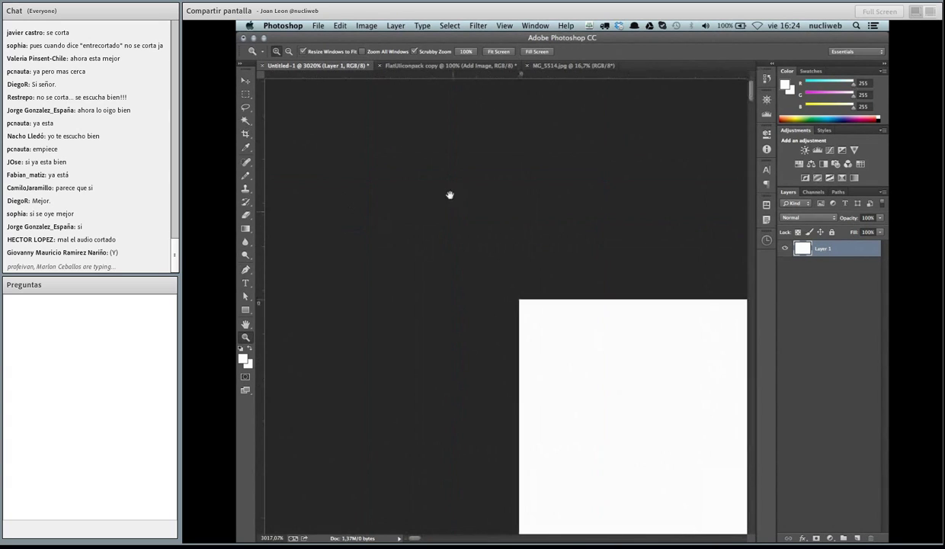
pyautogui.keyDown('alt'); pyautogui.click(413, 196); pyautogui.keyUp('alt')
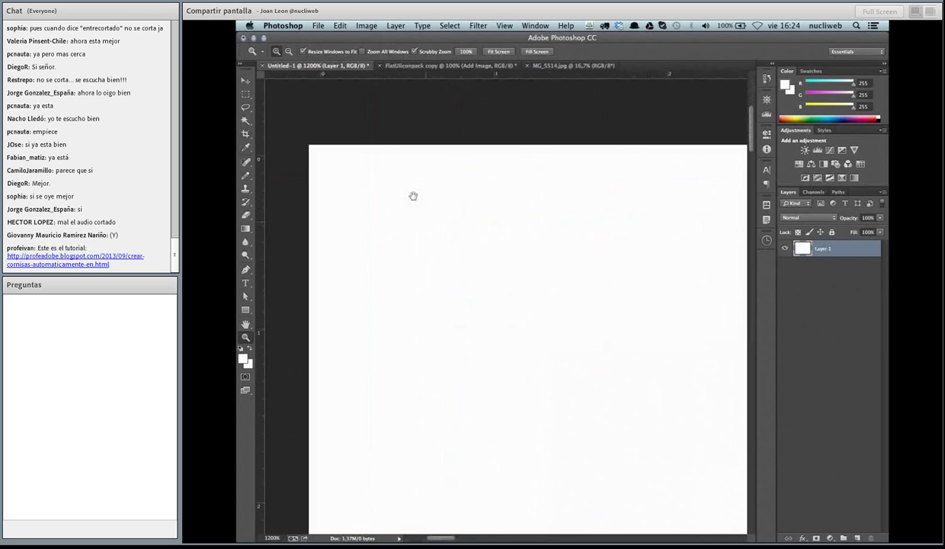
pyautogui.moveTo(394, 285); pyautogui.dragTo(360, 223)
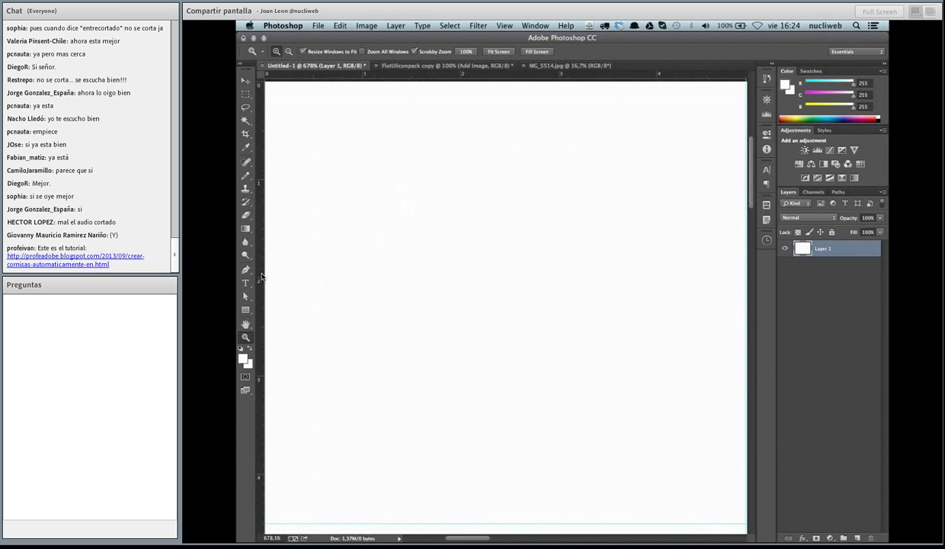
# Add two vertical guides and a horizontal guide at 2.26 cm, then fit the canvas on screen
pyautogui.moveTo(262, 277); pyautogui.dragTo(376, 275)
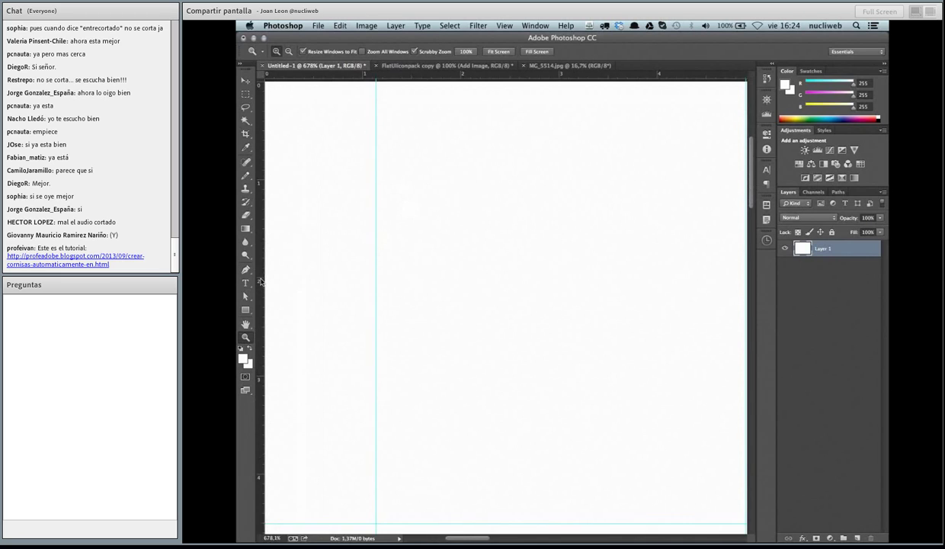
pyautogui.moveTo(261, 281); pyautogui.dragTo(377, 286)
pyautogui.moveTo(259, 287); pyautogui.dragTo(408, 309)
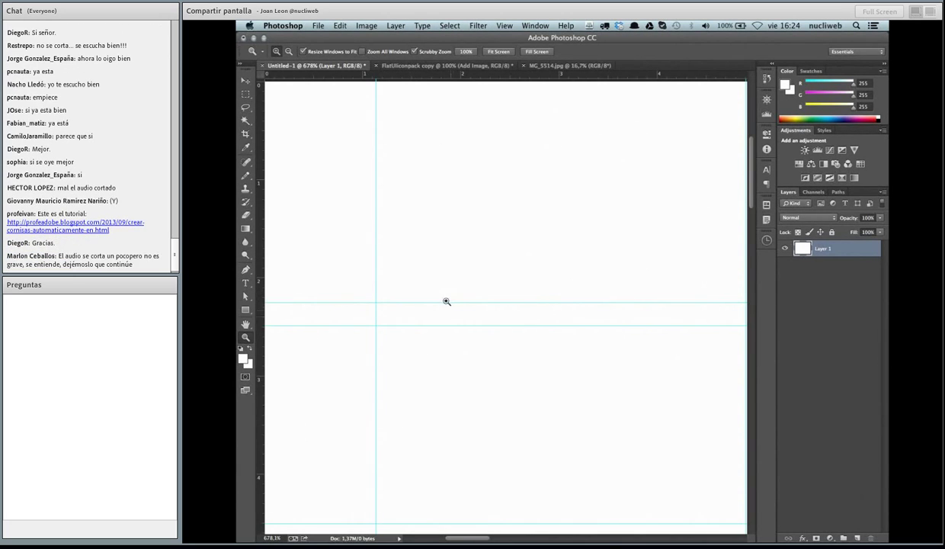
pyautogui.hotkey('ctrl', '0')
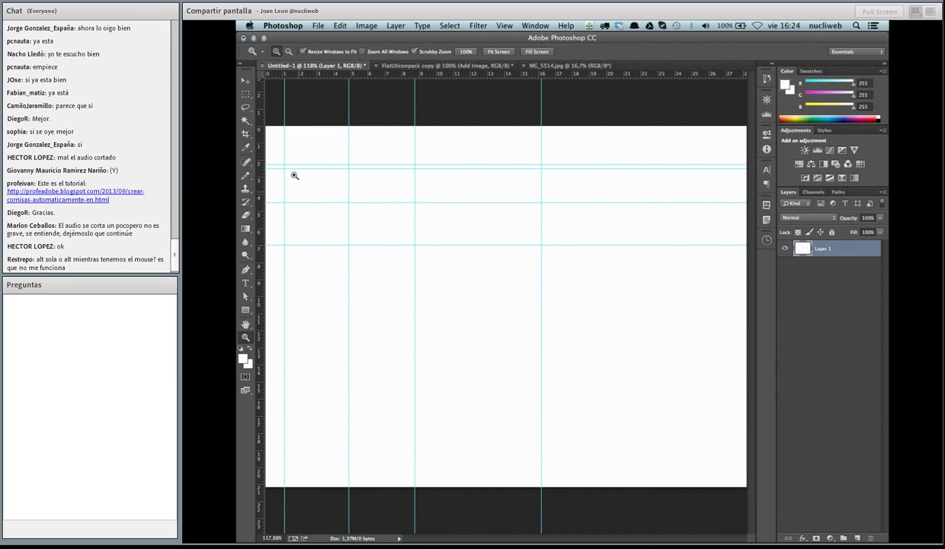
pyautogui.click(317, 25)
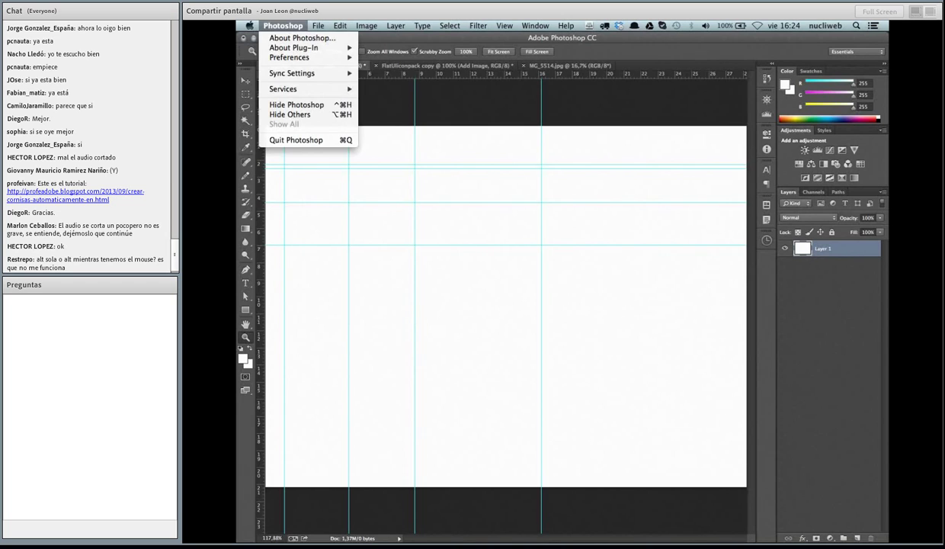
pyautogui.moveTo(290, 57)
pyautogui.click(412, 134)
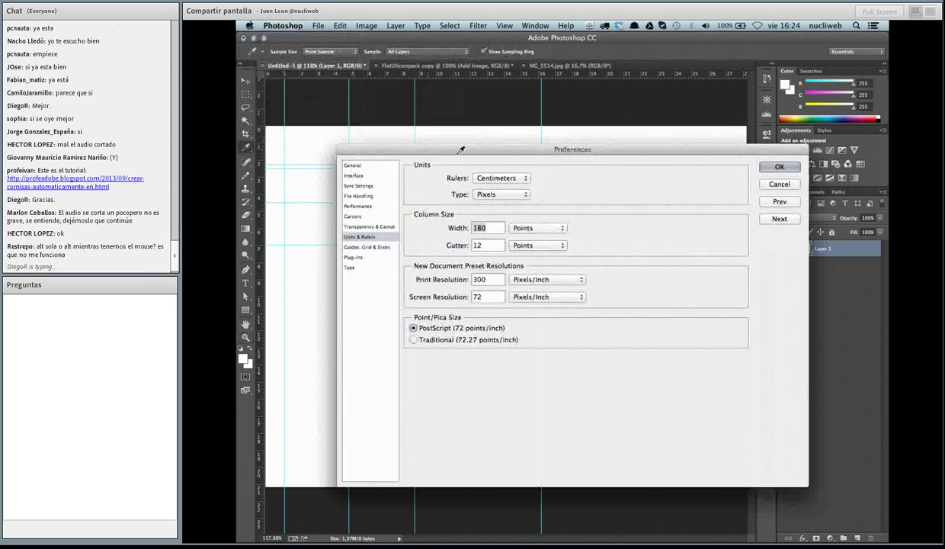
pyautogui.moveTo(461, 149); pyautogui.dragTo(446, 137)
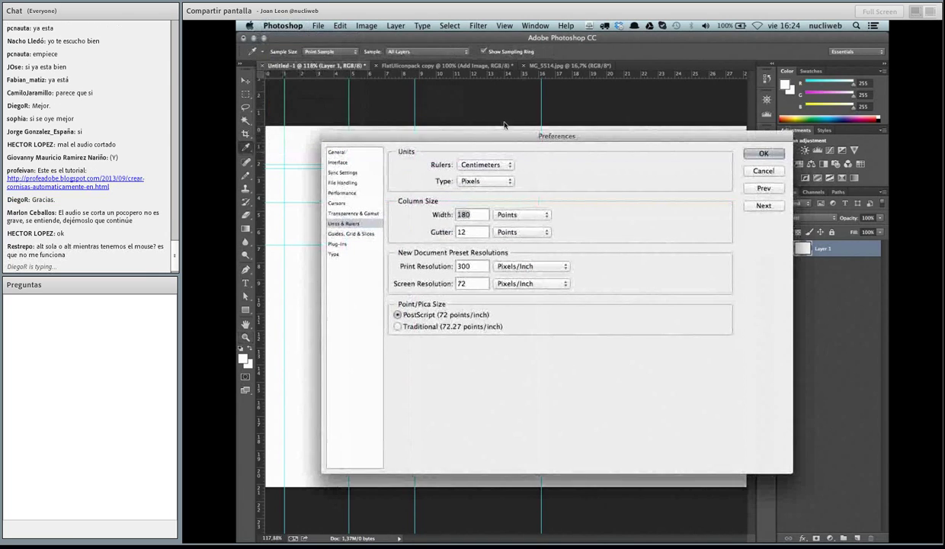
pyautogui.click(352, 233)
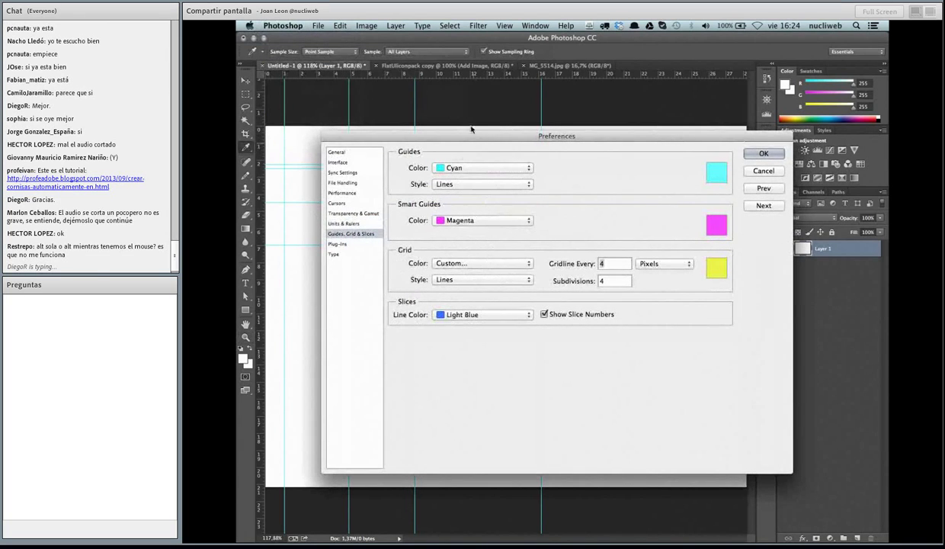
pyautogui.moveTo(446, 135); pyautogui.dragTo(527, 150)
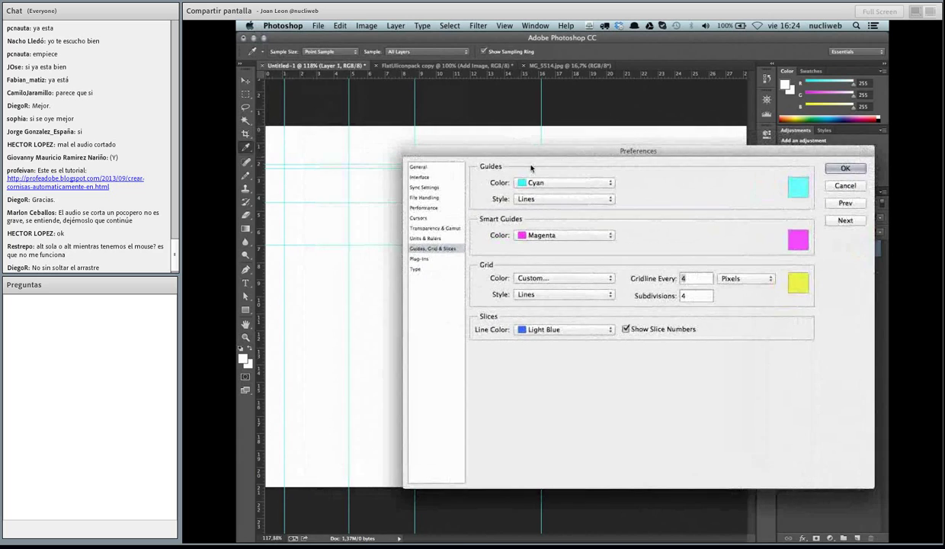
pyautogui.click(533, 198)
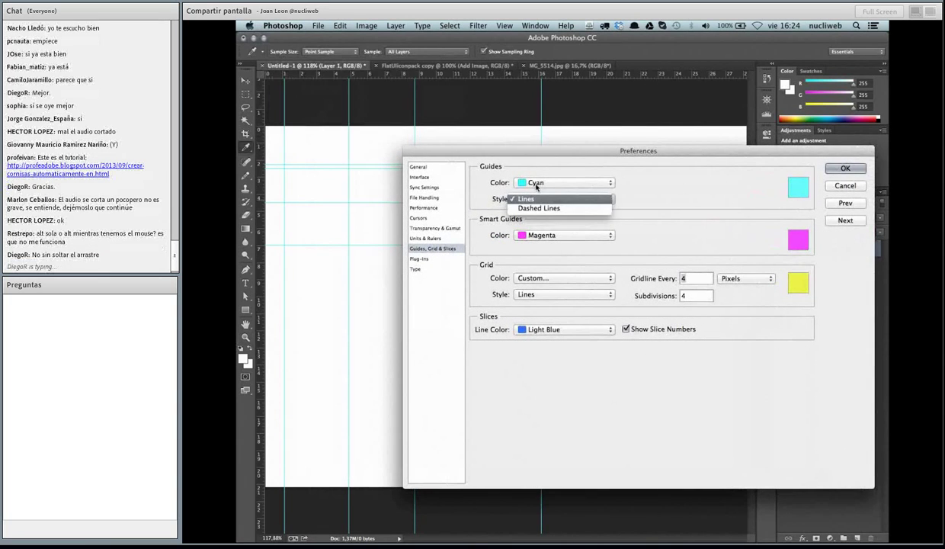
pyautogui.click(527, 168)
pyautogui.click(549, 183)
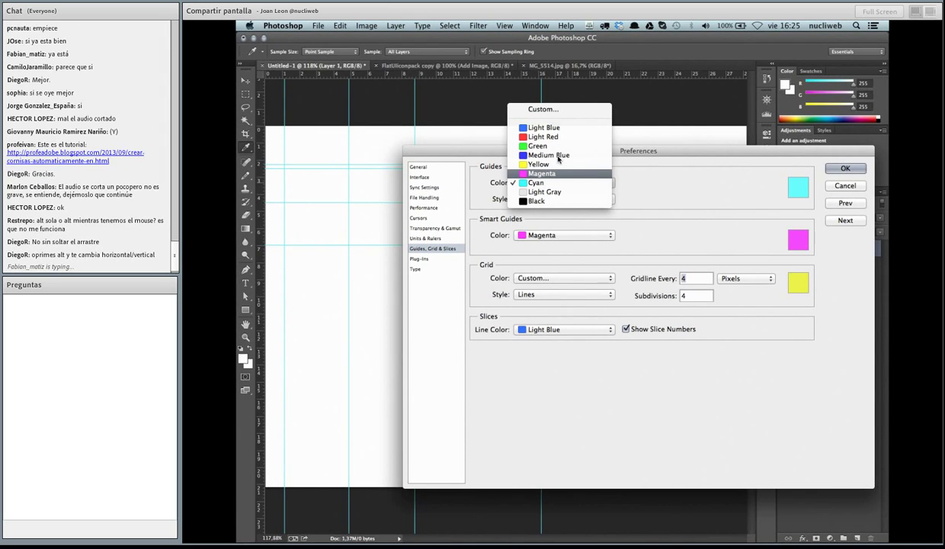
pyautogui.click(542, 146)
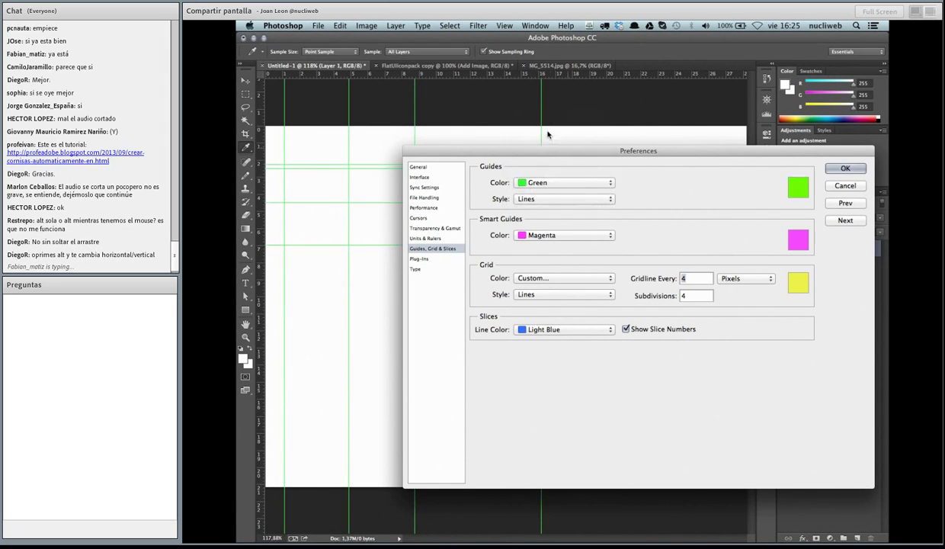
pyautogui.click(549, 183)
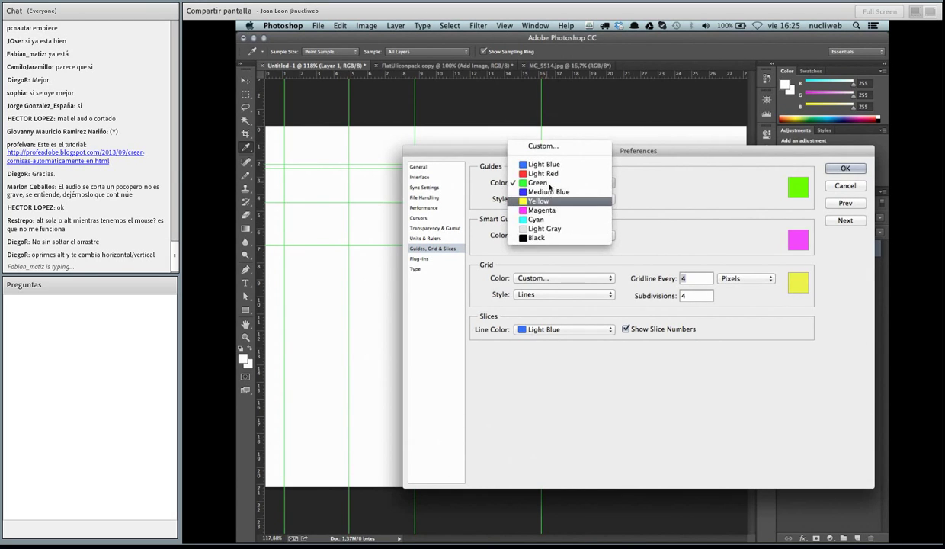
pyautogui.click(534, 200)
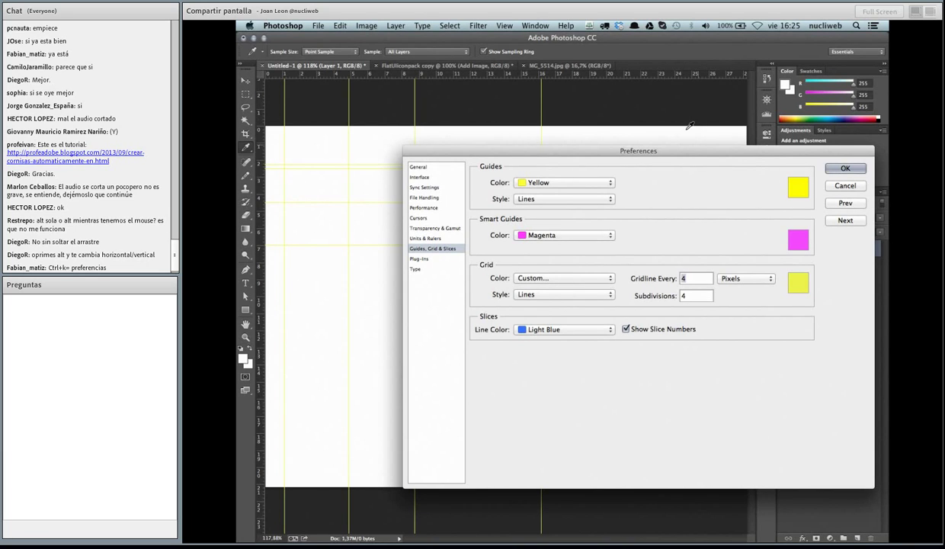
pyautogui.click(544, 186)
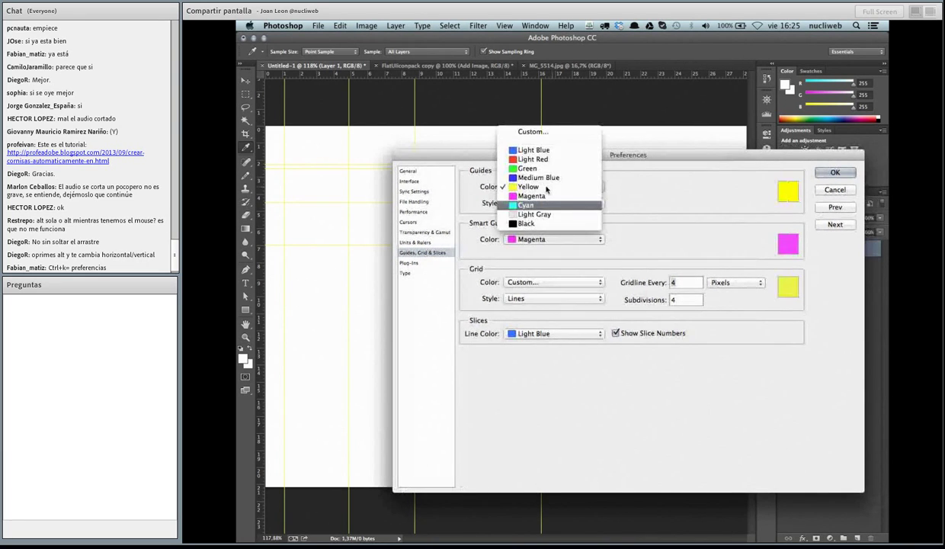
pyautogui.click(544, 186)
pyautogui.click(516, 204)
pyautogui.click(526, 213)
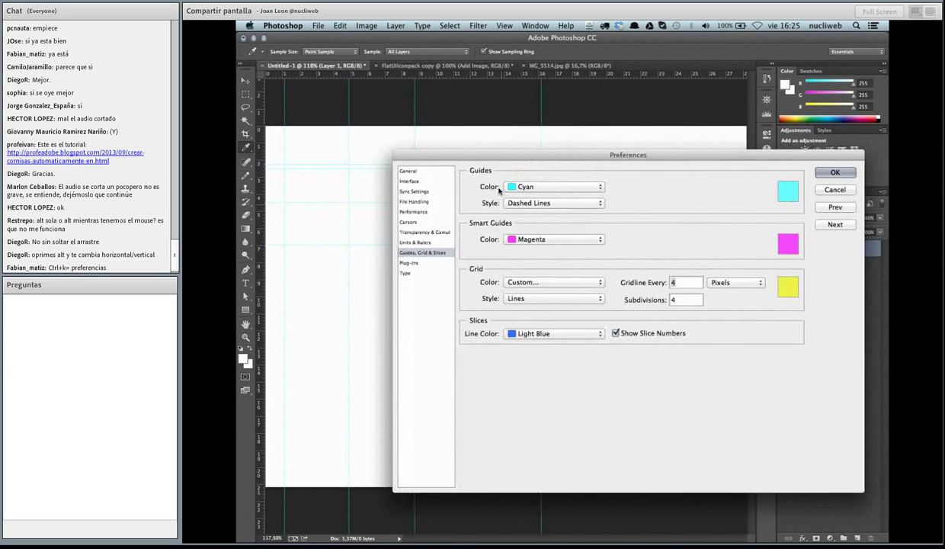
pyautogui.click(526, 203)
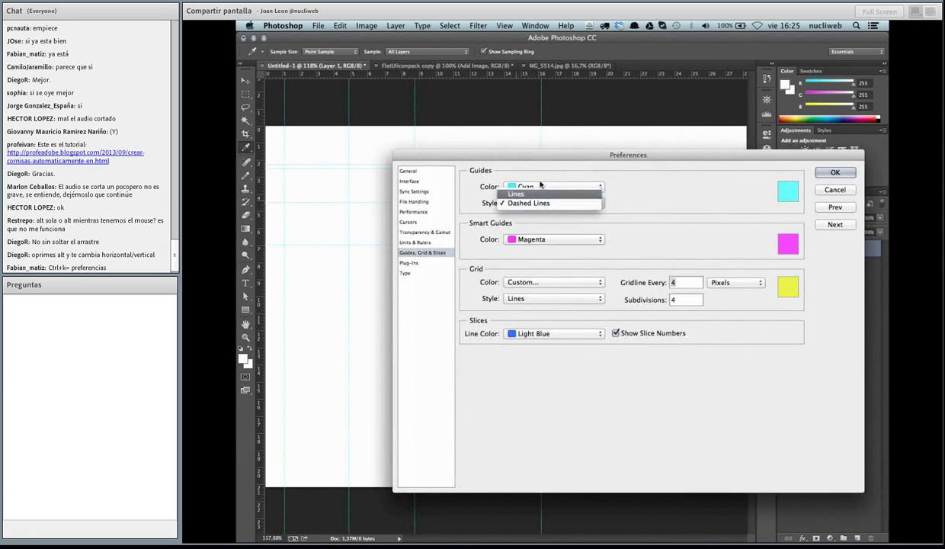
pyautogui.click(526, 193)
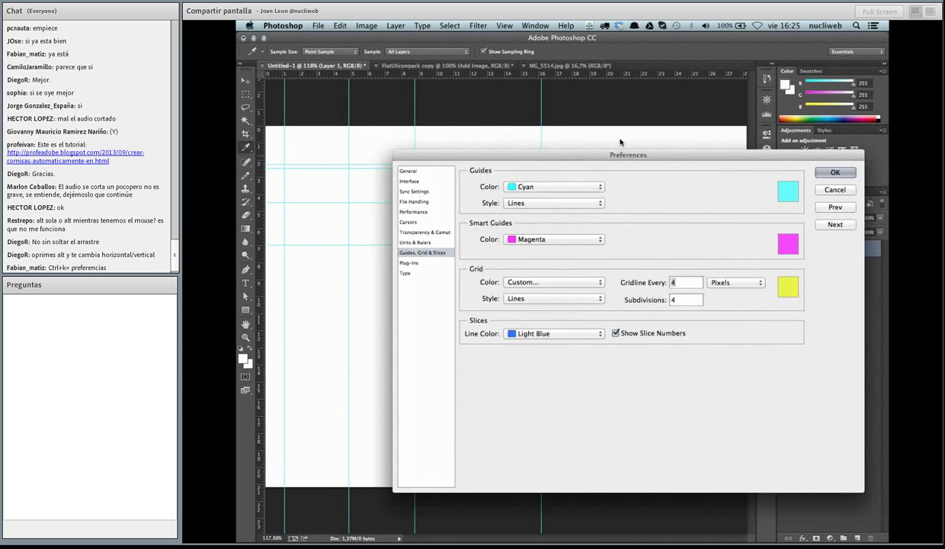
pyautogui.moveTo(603, 155)
pyautogui.mouseDown()
pyautogui.moveTo(652, 128)
pyautogui.moveTo(596, 185)
pyautogui.moveTo(501, 138)
pyautogui.mouseUp()
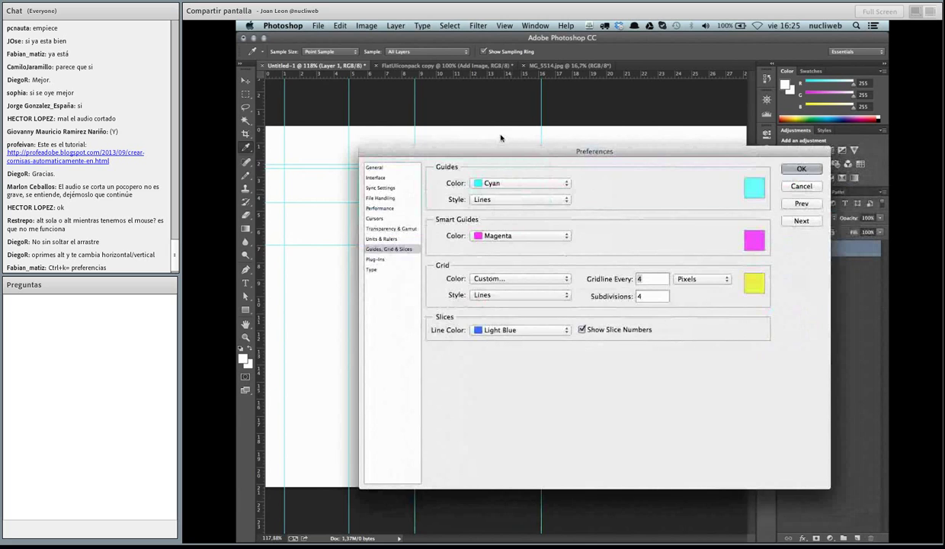
pyautogui.click(802, 169)
pyautogui.press('z')
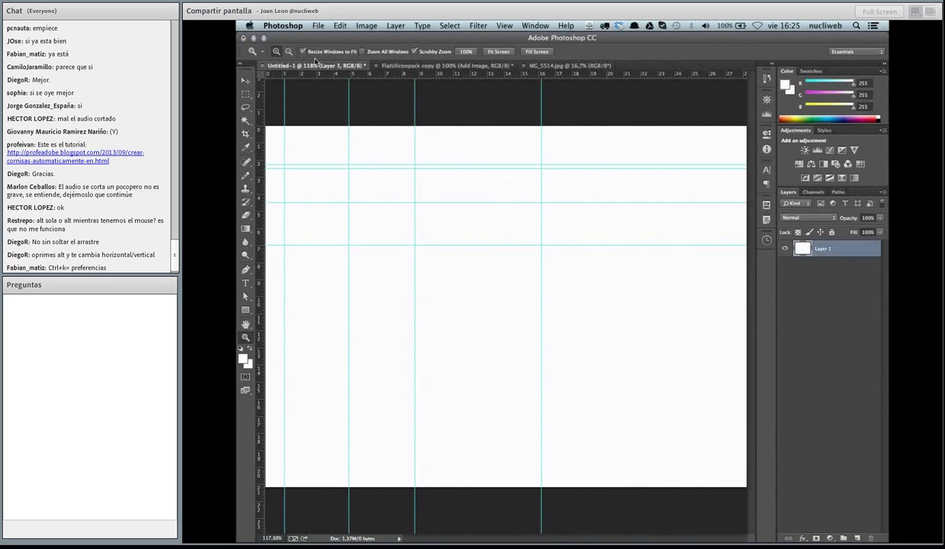
# Change the ruler units to Pixels
pyautogui.rightClick(316, 72)
pyautogui.press('Down')
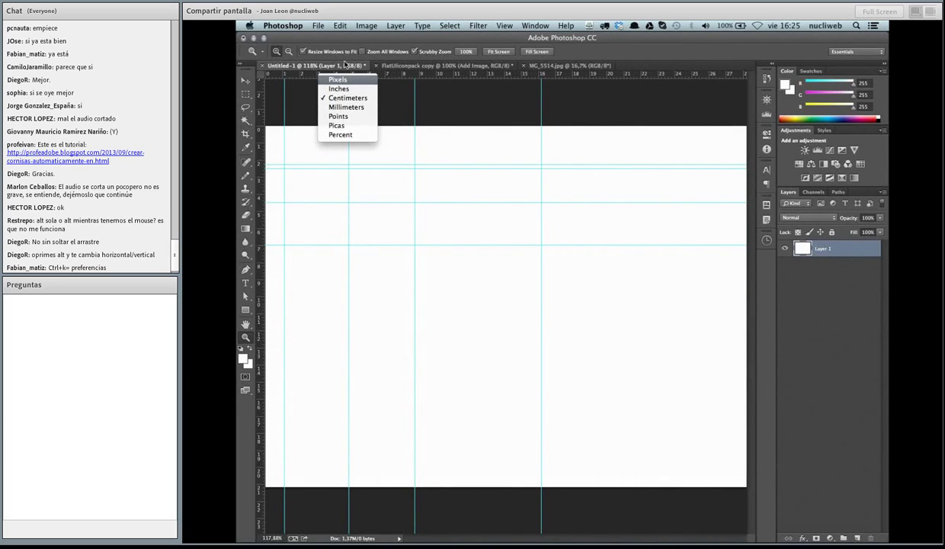
pyautogui.press('Down')
pyautogui.press('Down')
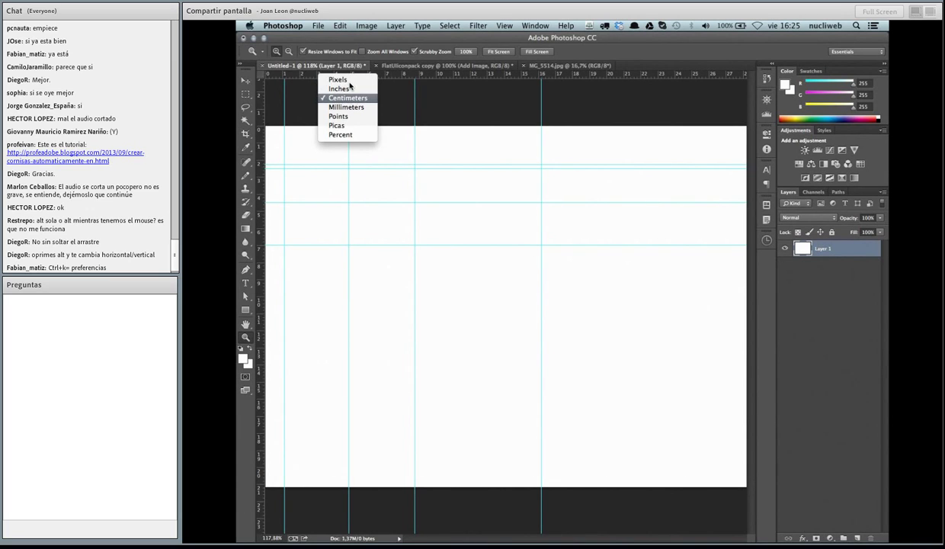
pyautogui.press('Up')
pyautogui.press('Up')
pyautogui.press('Return')
# Switch the ruler units to Inches, then Percent, and bring up the FlatUIconpack copy document
pyautogui.rightClick(347, 72)
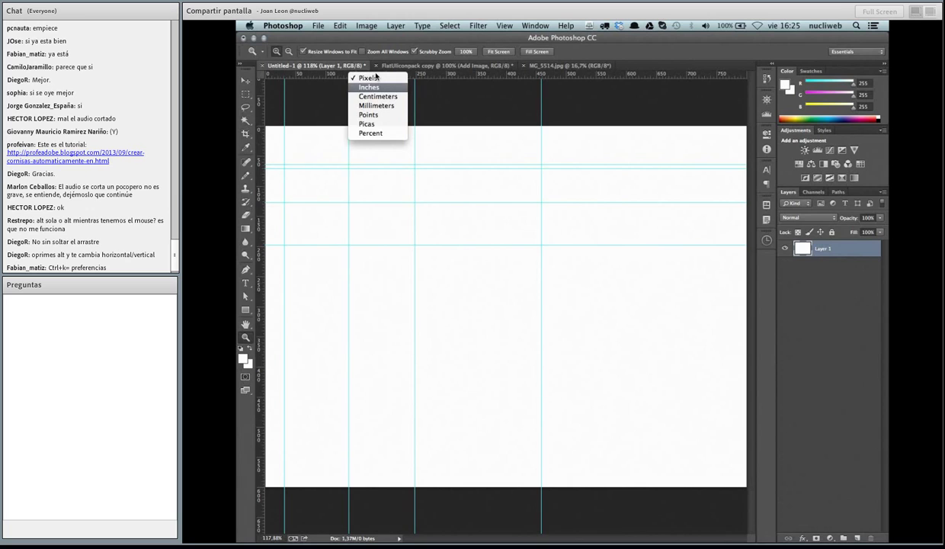
pyautogui.press('Return')
pyautogui.rightClick(379, 74)
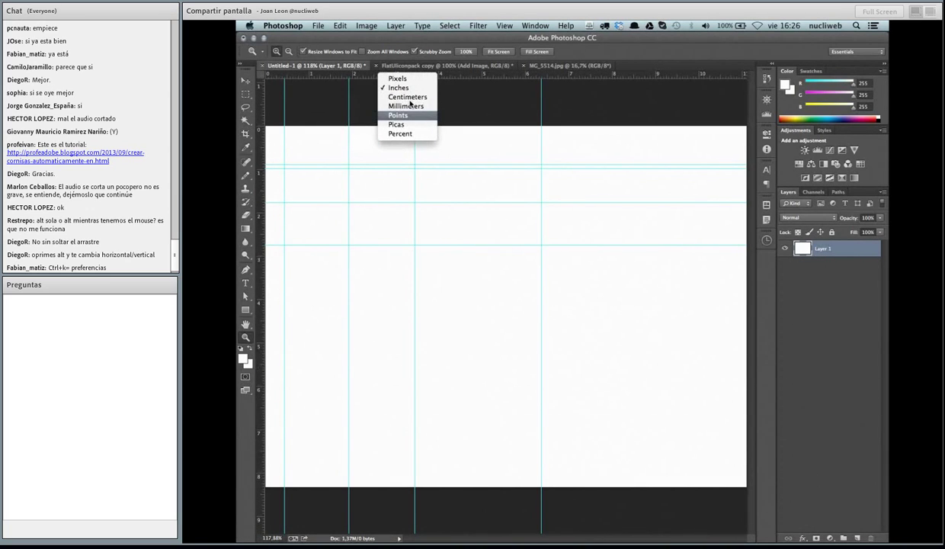
pyautogui.click(405, 133)
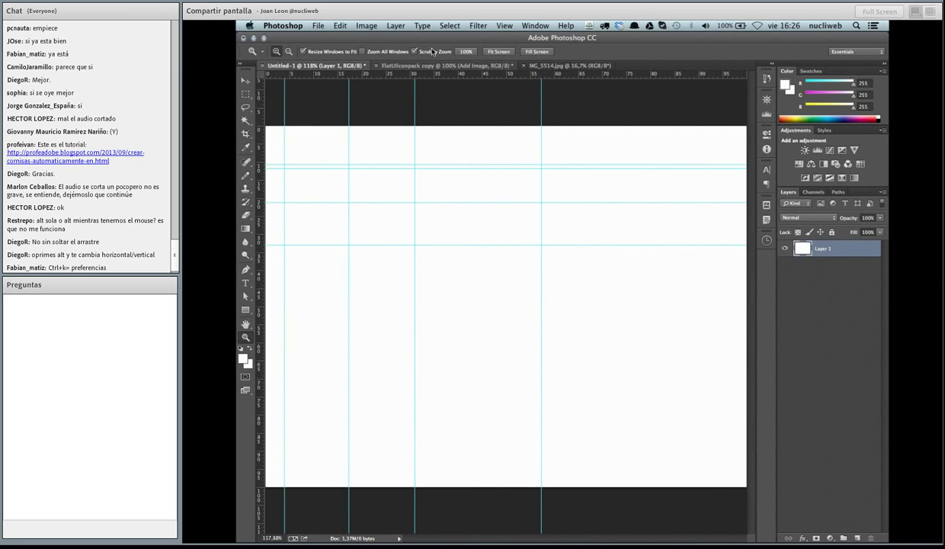
pyautogui.hotkey('ctrl', 'Tab')
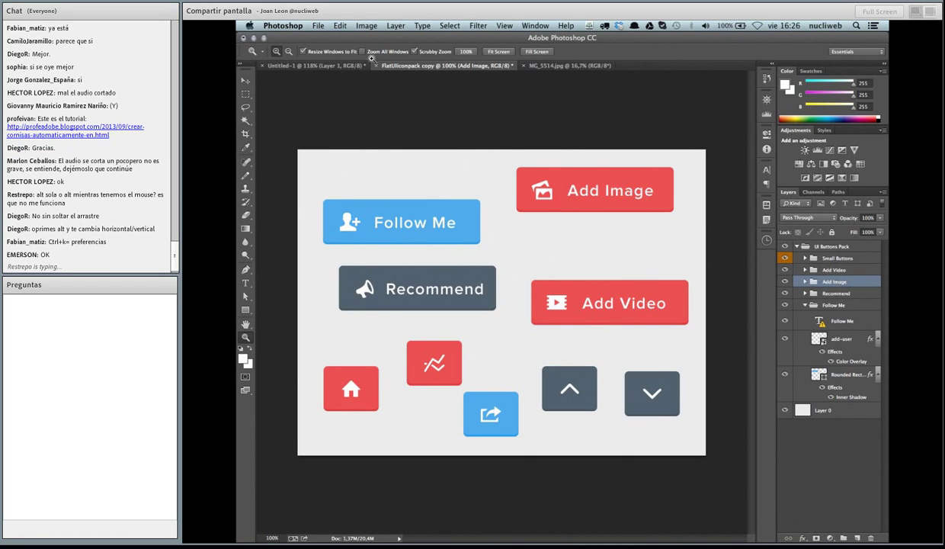
# Show the rulers and drop a vertical guide at about 21%, just left of the buttons
pyautogui.hotkey('ctrl', 'r')
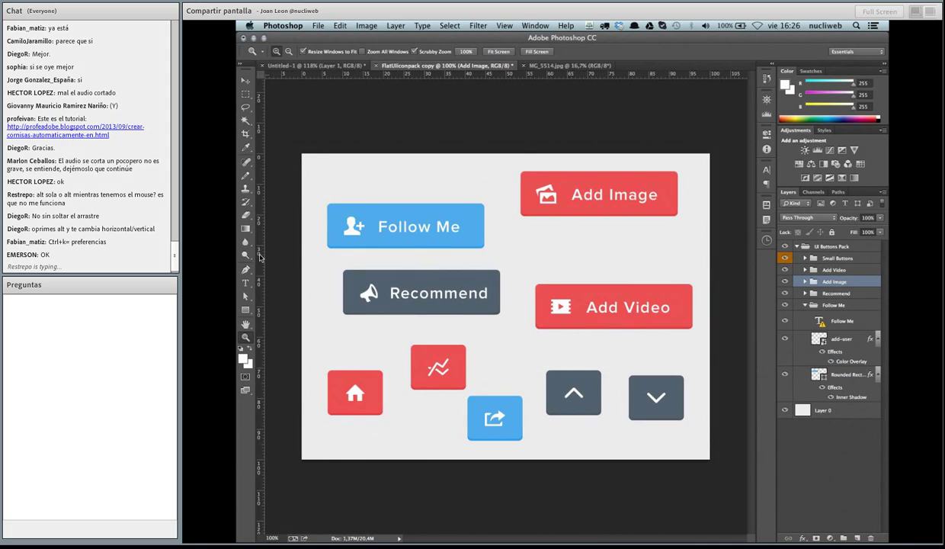
pyautogui.moveTo(259, 256)
pyautogui.mouseDown()
pyautogui.moveTo(327, 260)
pyautogui.moveTo(313, 254)
pyautogui.mouseUp()
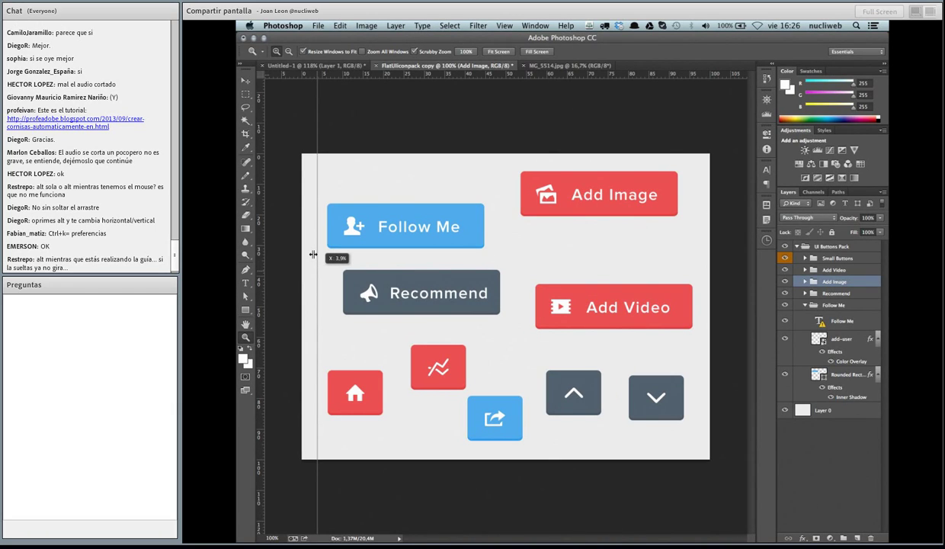
pyautogui.moveTo(313, 254); pyautogui.dragTo(313, 254)
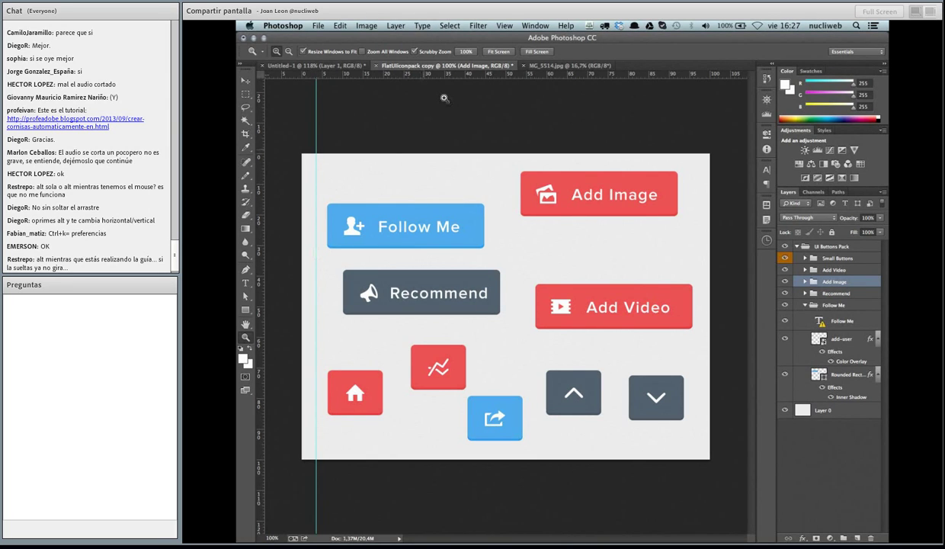
pyautogui.click(504, 25)
pyautogui.moveTo(516, 251)
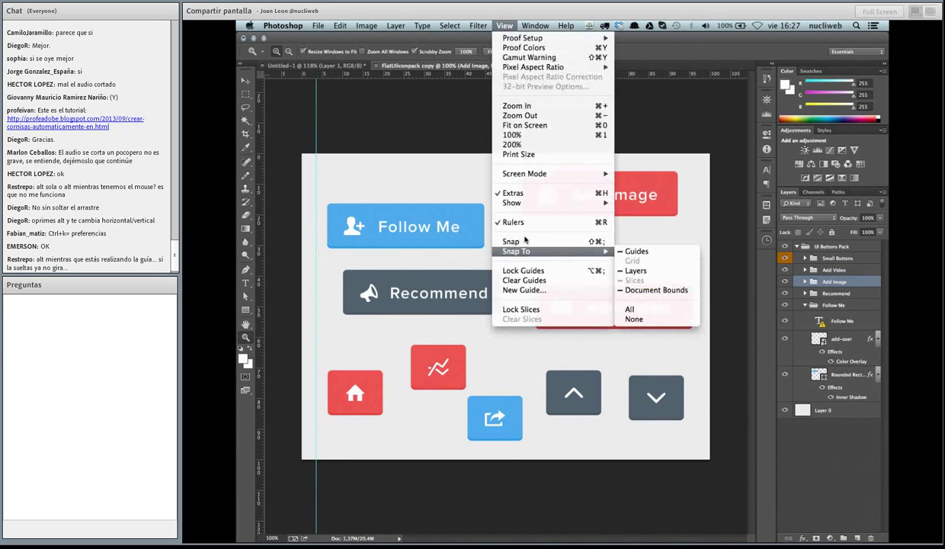
pyautogui.click(658, 292)
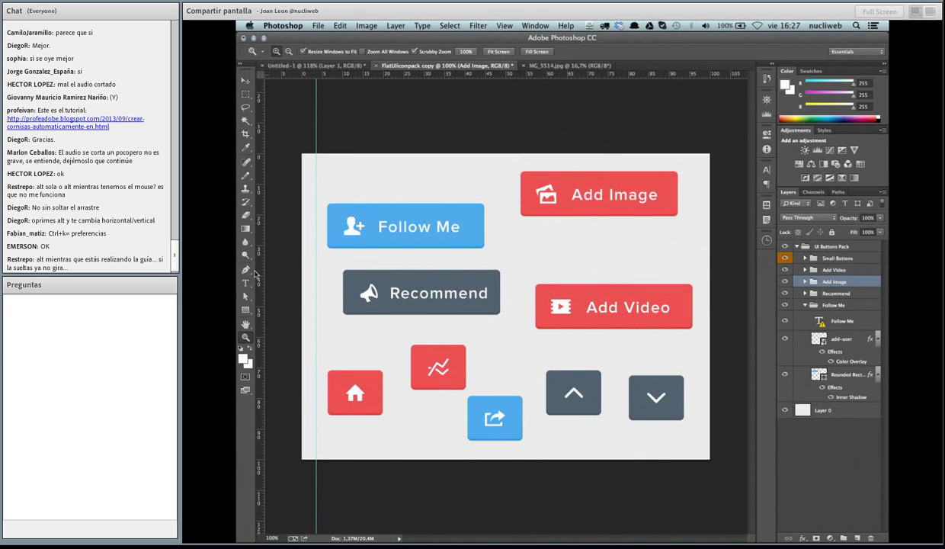
# Place a vertical guide just before 'Follow' and a horizontal guide about 33% down
pyautogui.moveTo(258, 266)
pyautogui.mouseDown()
pyautogui.moveTo(329, 263)
pyautogui.moveTo(344, 249)
pyautogui.mouseUp()
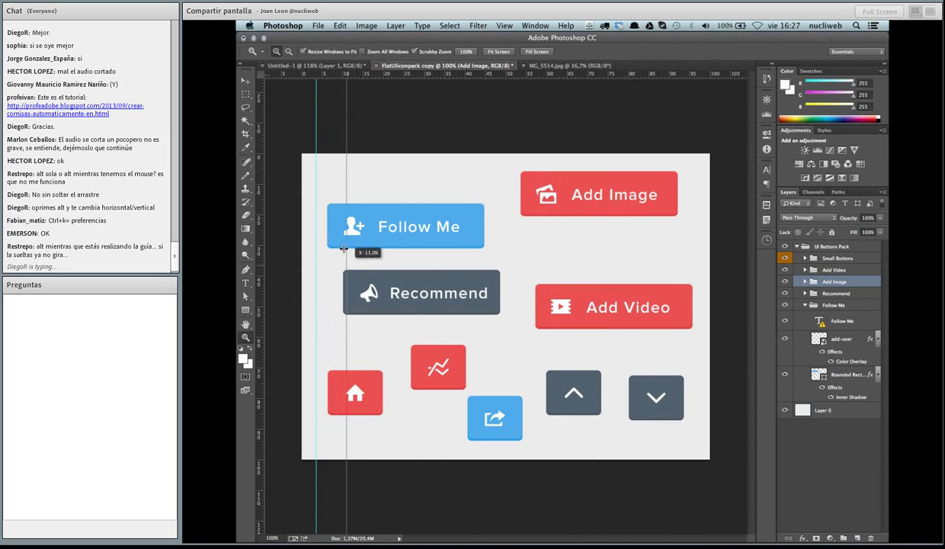
pyautogui.moveTo(344, 249); pyautogui.dragTo(382, 248)
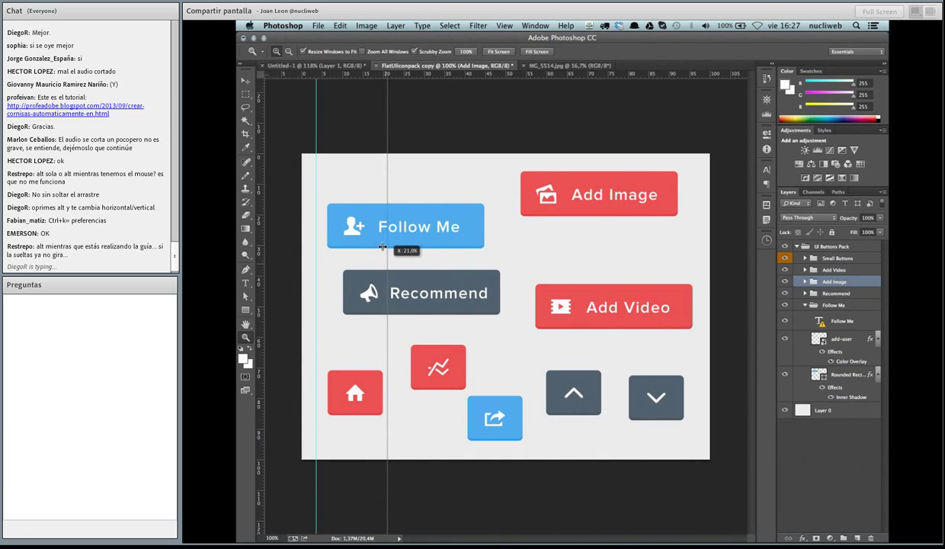
pyautogui.moveTo(383, 248); pyautogui.dragTo(383, 245)
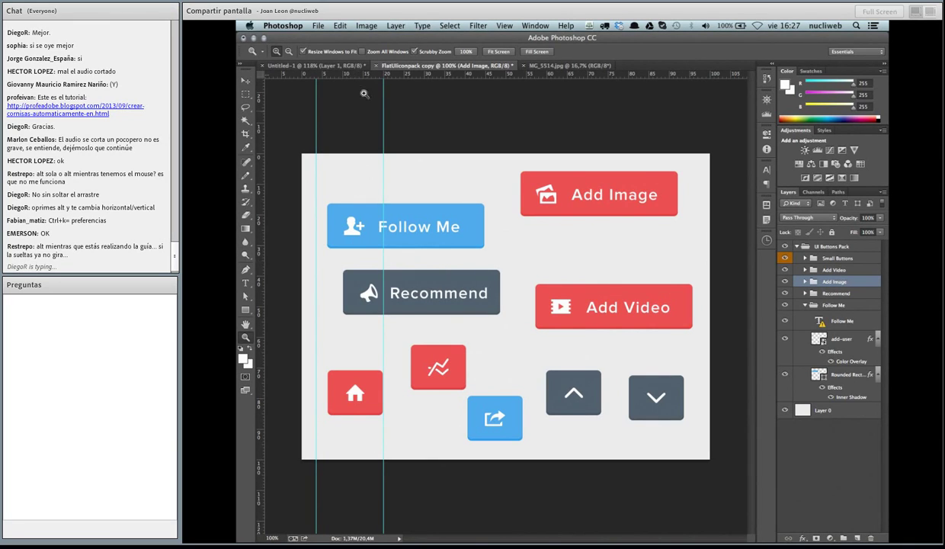
pyautogui.moveTo(352, 74); pyautogui.dragTo(513, 237)
pyautogui.press('alt')
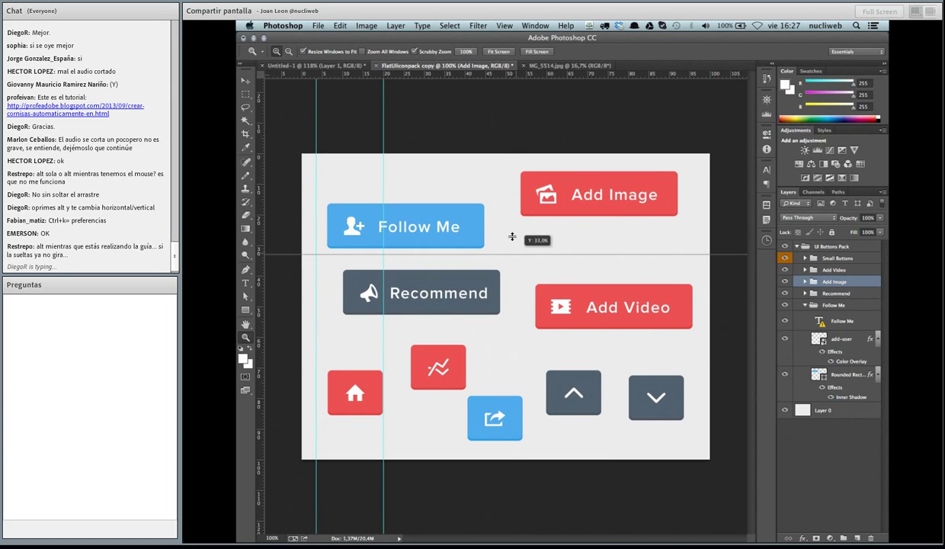
pyautogui.moveTo(512, 237); pyautogui.dragTo(513, 240)
# Line up several horizontal guides with the Follow Me button's bottom edge, then fit the sheet on screen
pyautogui.moveTo(384, 233); pyautogui.dragTo(388, 123)
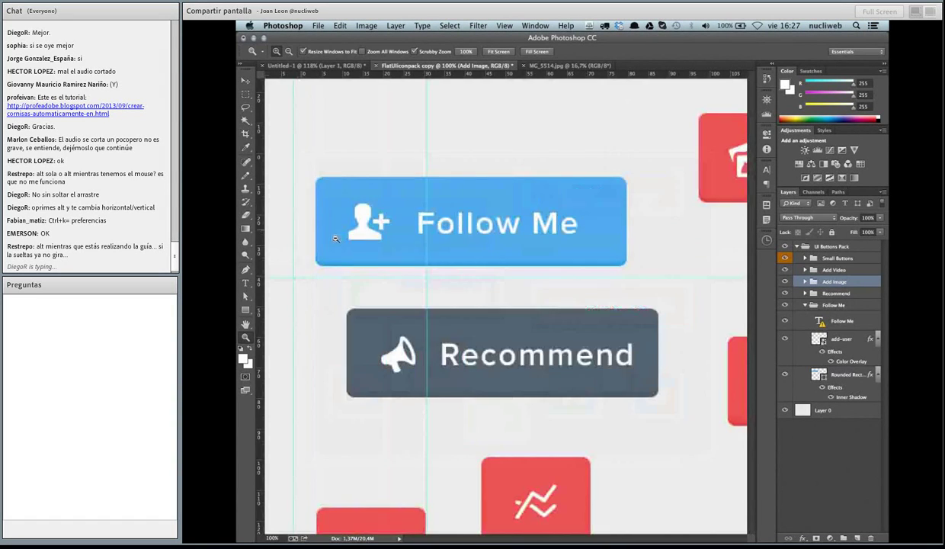
pyautogui.moveTo(391, 74)
pyautogui.mouseDown()
pyautogui.moveTo(403, 219)
pyautogui.moveTo(393, 275)
pyautogui.moveTo(397, 165)
pyautogui.moveTo(401, 240)
pyautogui.mouseUp()
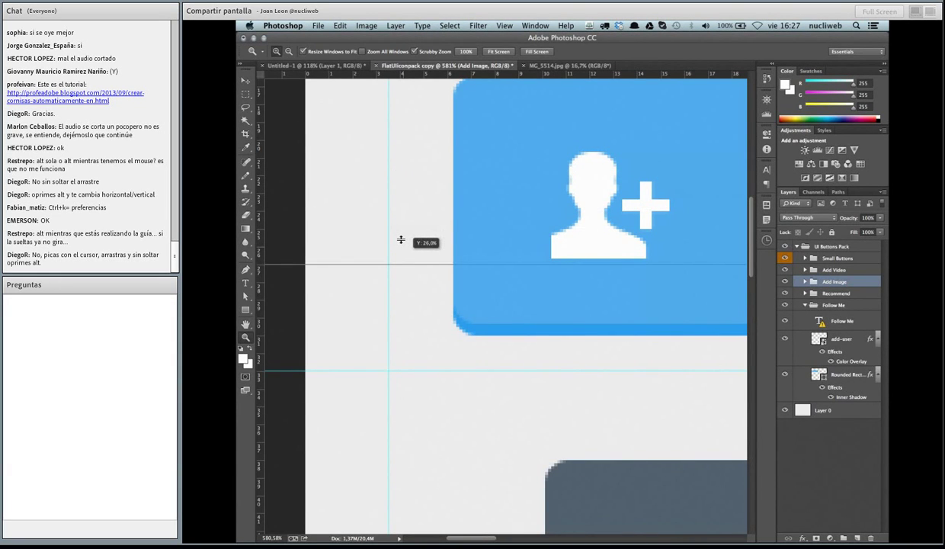
pyautogui.moveTo(401, 240)
pyautogui.mouseDown()
pyautogui.moveTo(401, 320)
pyautogui.moveTo(418, 334)
pyautogui.mouseUp()
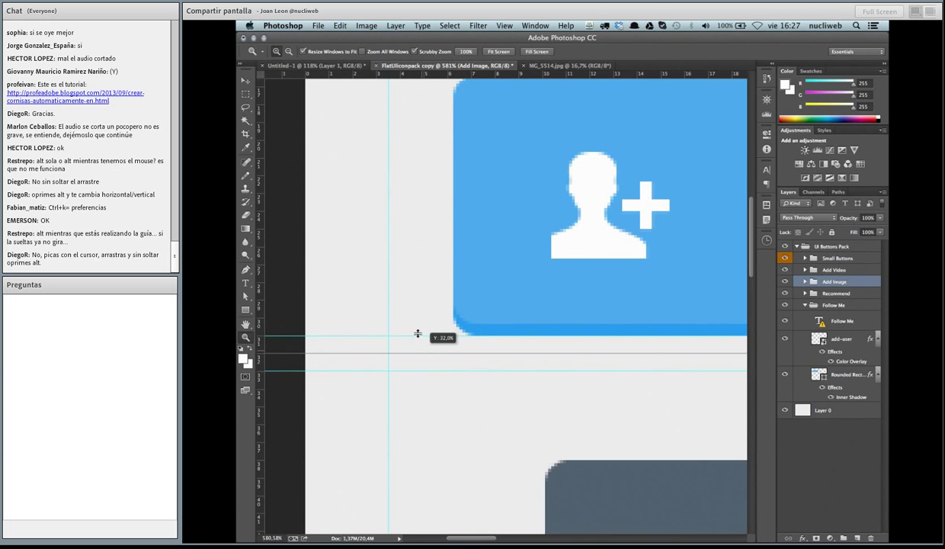
pyautogui.moveTo(418, 334); pyautogui.dragTo(417, 327)
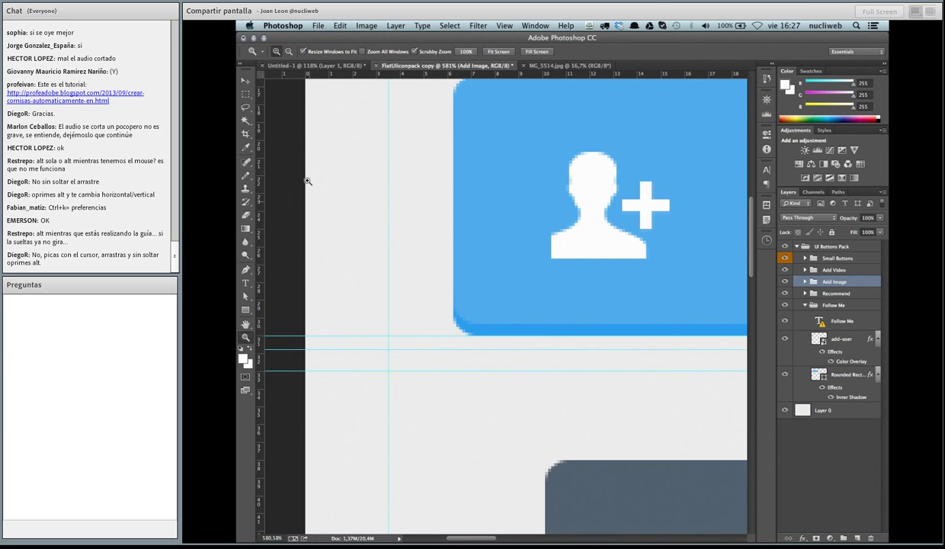
pyautogui.hotkey('ctrl', '0')
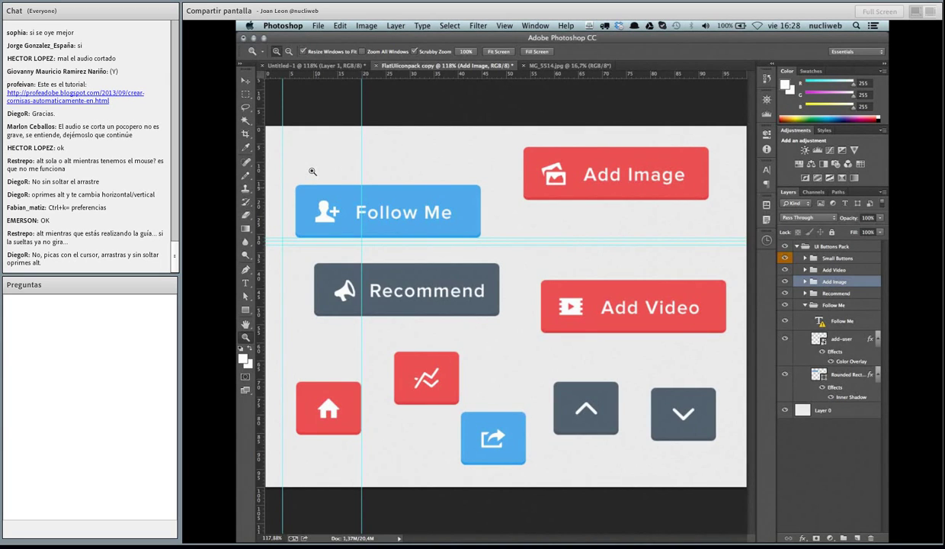
pyautogui.hotkey('ctrl', '-')
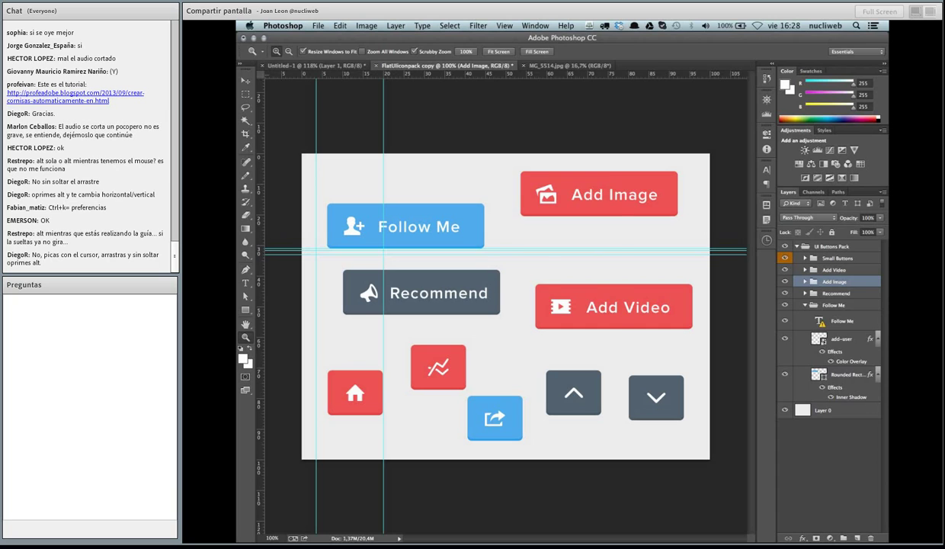
# Clear all existing guides from the document
pyautogui.click(505, 25)
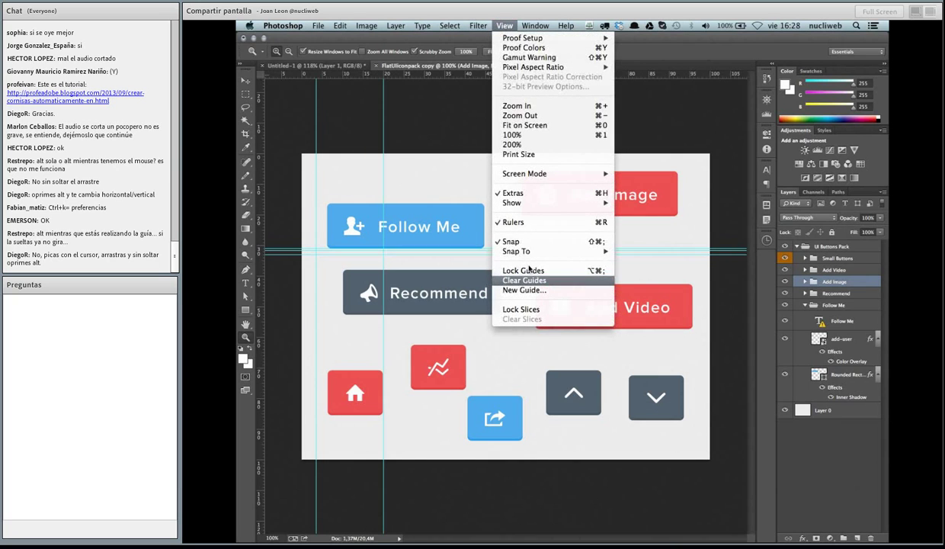
pyautogui.click(526, 280)
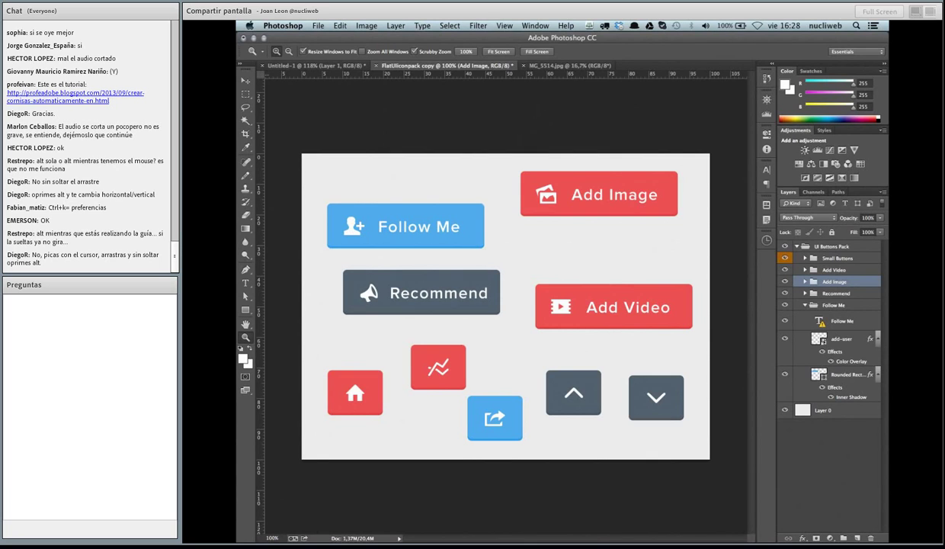
pyautogui.click(504, 25)
pyautogui.click(524, 290)
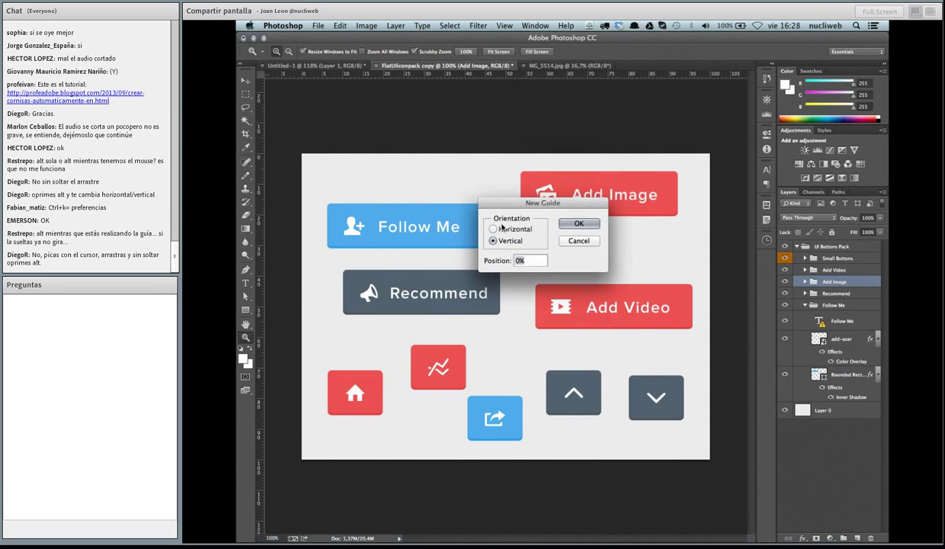
pyautogui.click(577, 223)
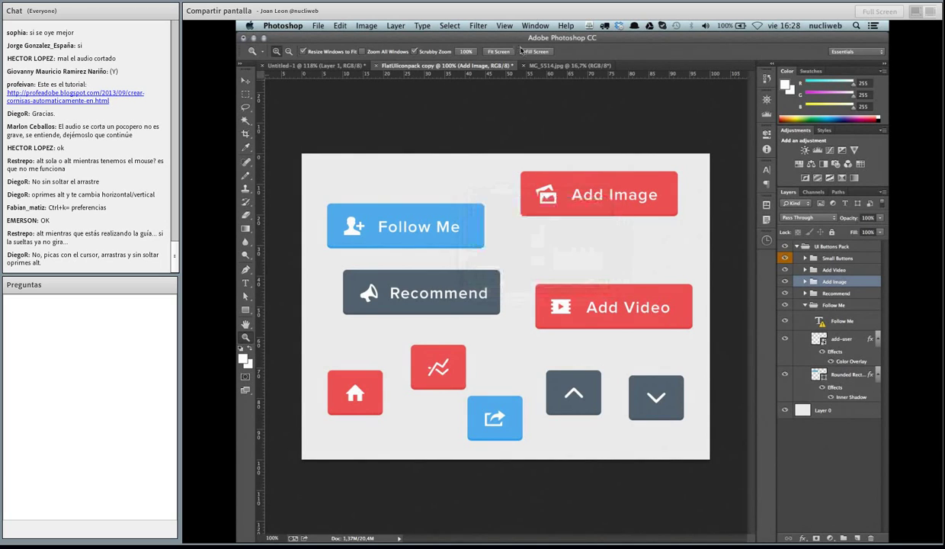
# Switch the rulers to pixels and add a vertical guide at 80 px via New Guide
pyautogui.rightClick(522, 73)
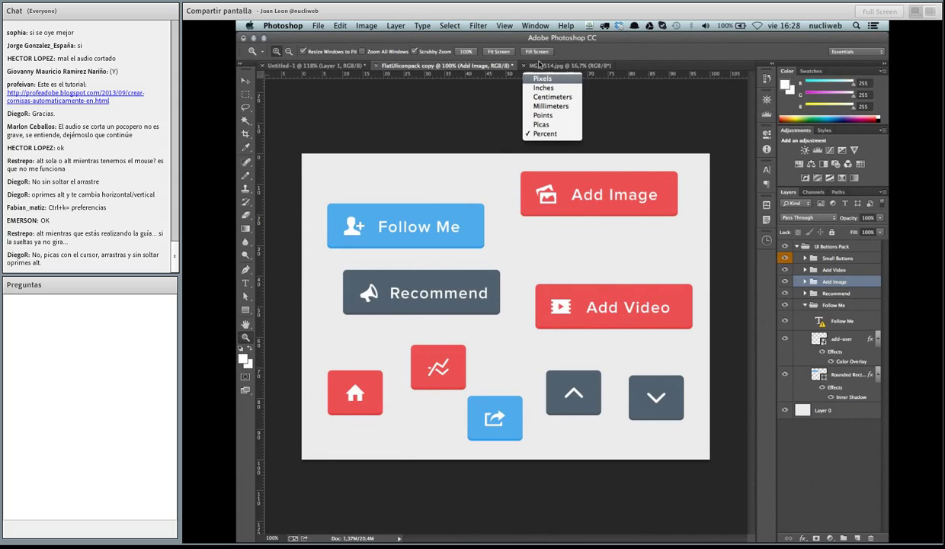
pyautogui.click(543, 78)
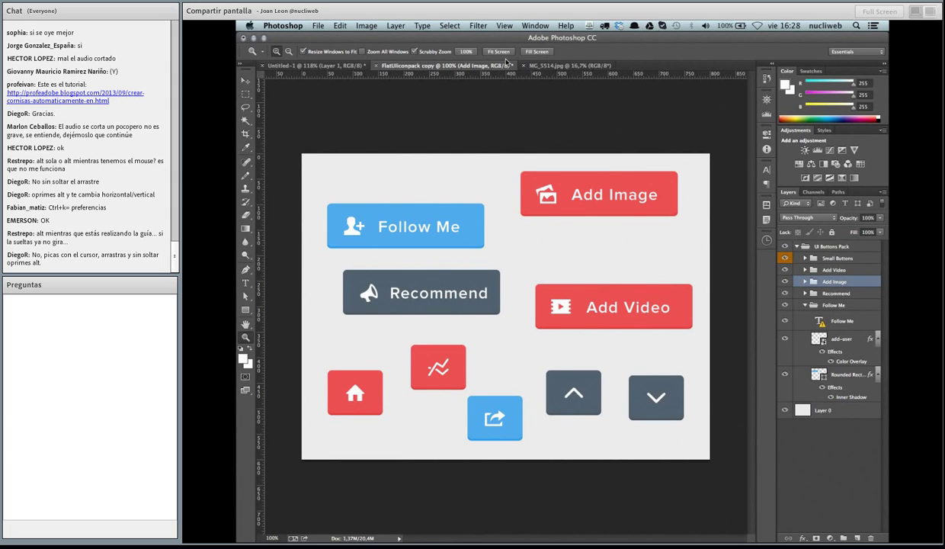
pyautogui.click(505, 25)
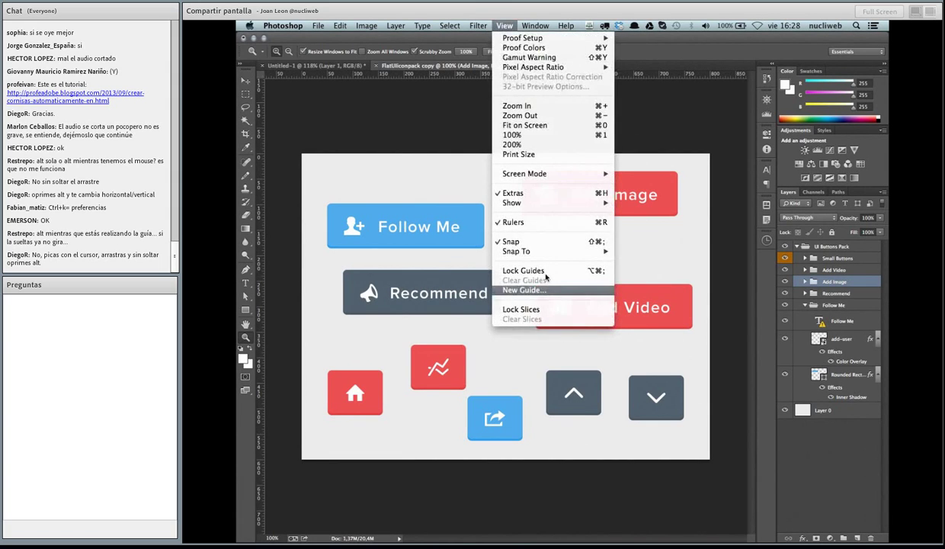
pyautogui.click(546, 289)
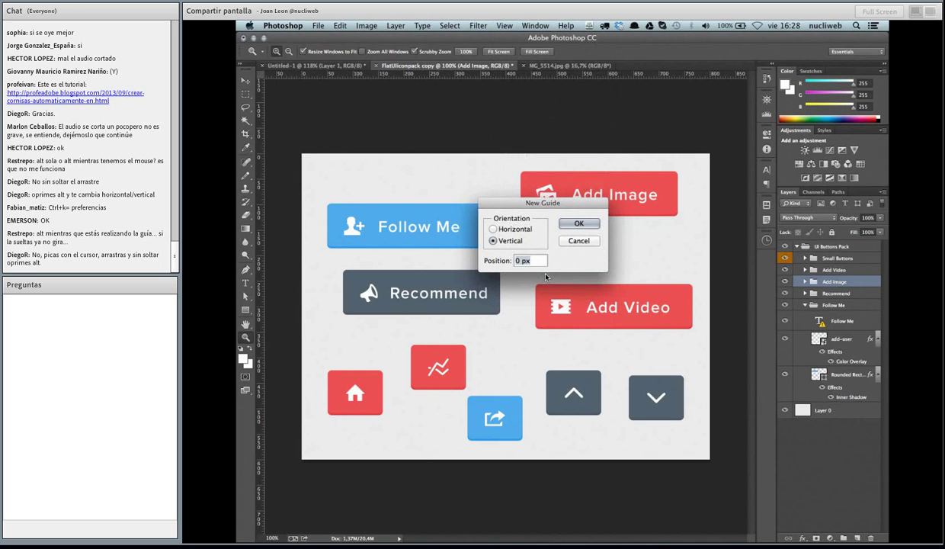
pyautogui.write('80')
pyautogui.press('Return')
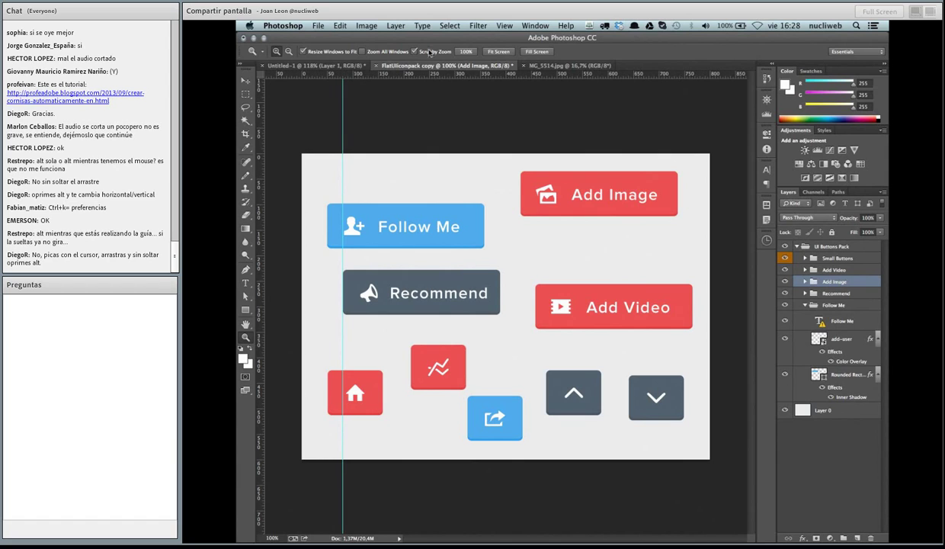
pyautogui.click(504, 26)
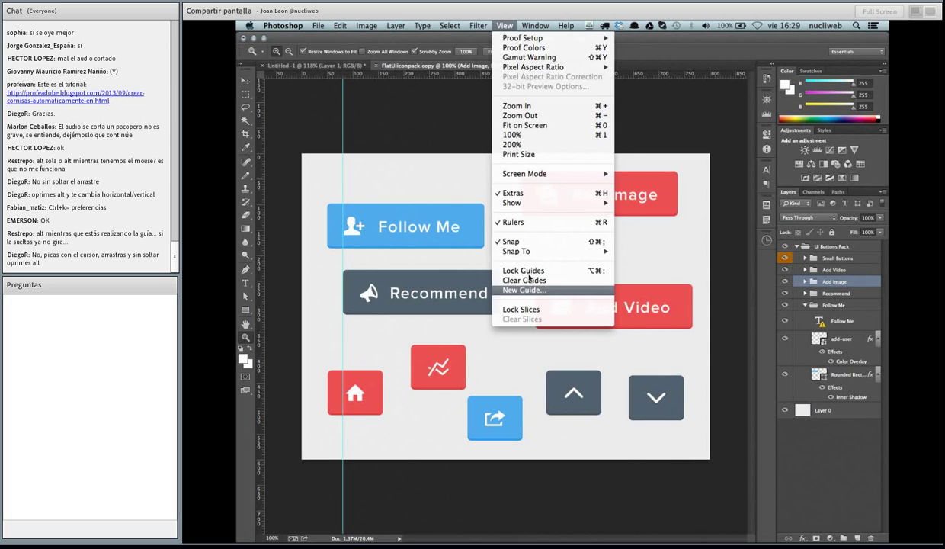
pyautogui.click(403, 127)
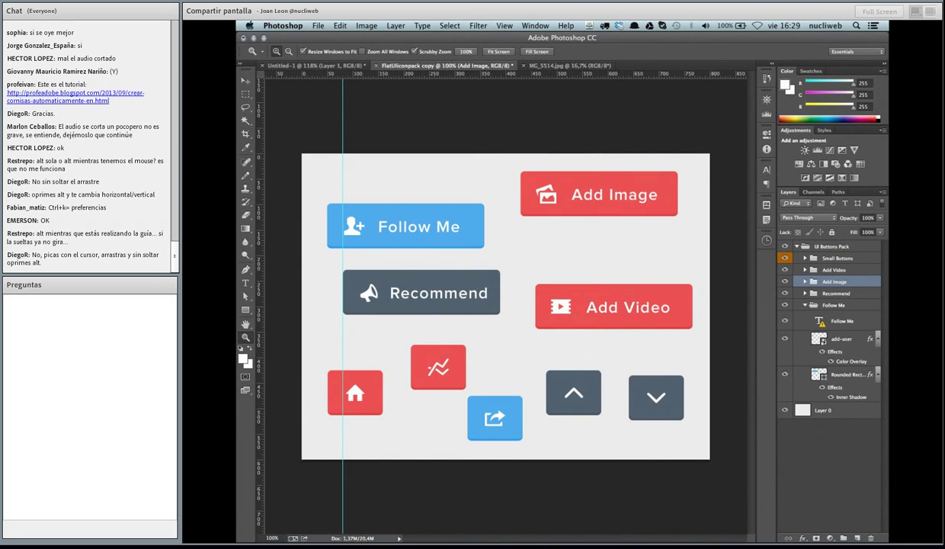
pyautogui.click(505, 25)
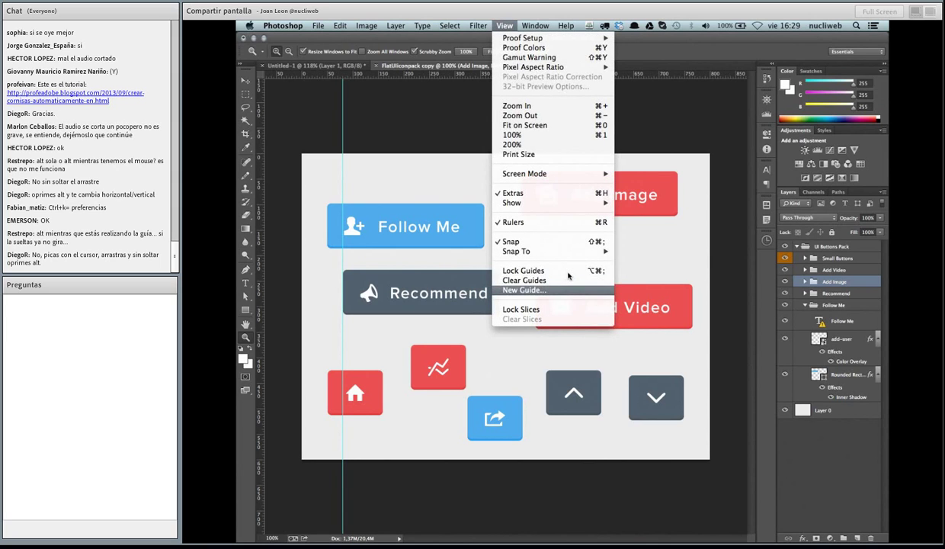
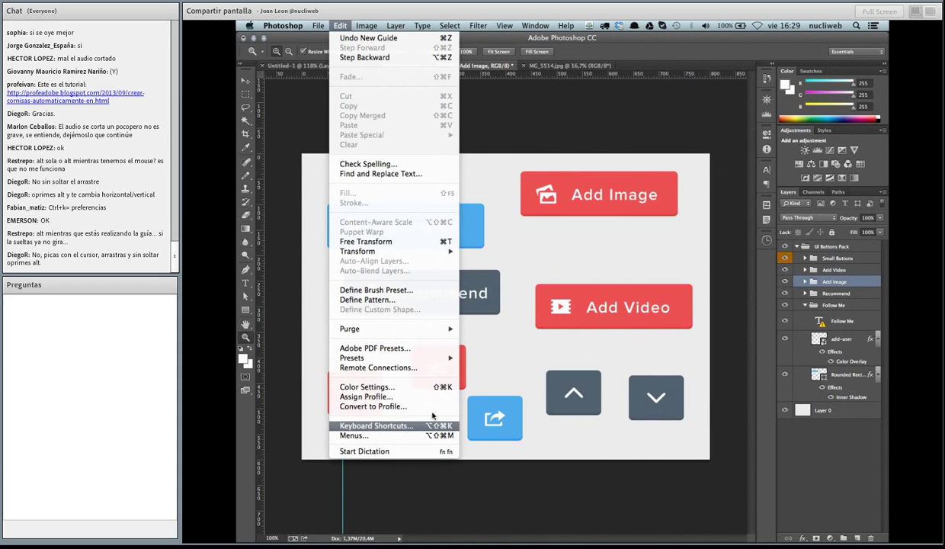
# Open Keyboard Shortcuts, expand the View menu and start a shortcut for New Guide…
pyautogui.click(432, 424)
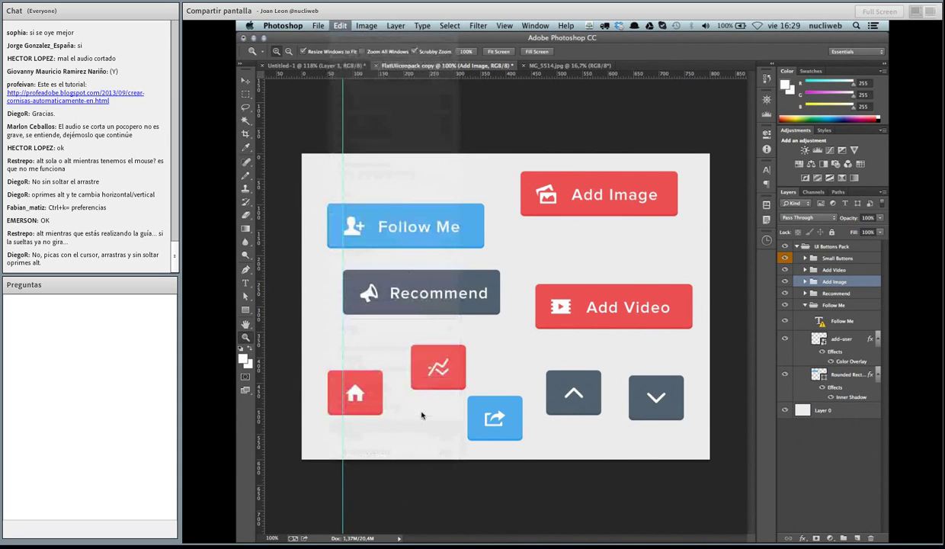
pyautogui.moveTo(431, 114); pyautogui.dragTo(448, 100)
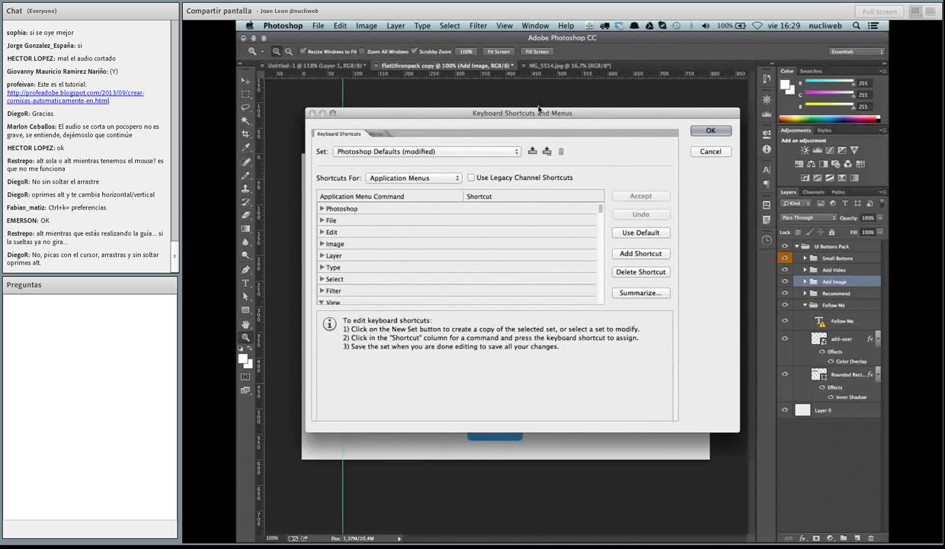
pyautogui.scroll(-1, 326, 269)
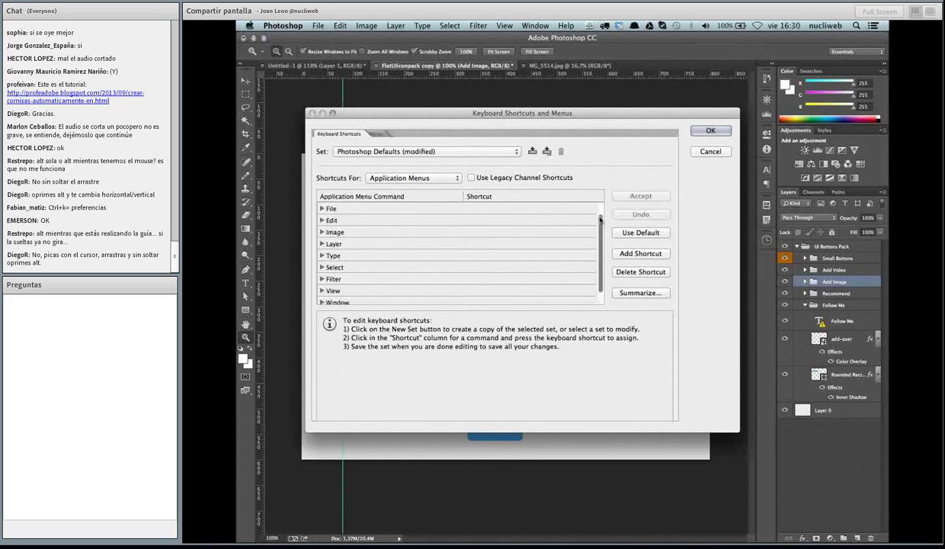
pyautogui.scroll(-2, 600, 220)
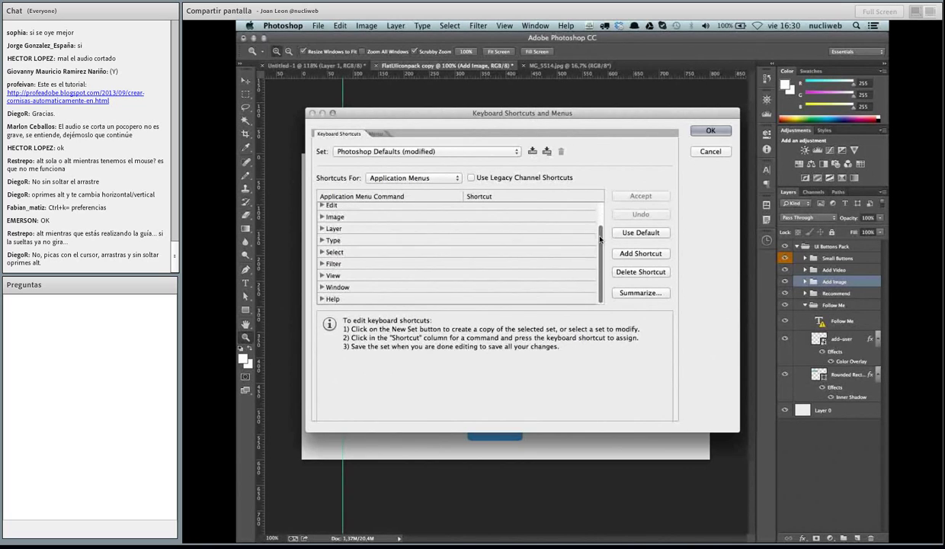
pyautogui.click(321, 276)
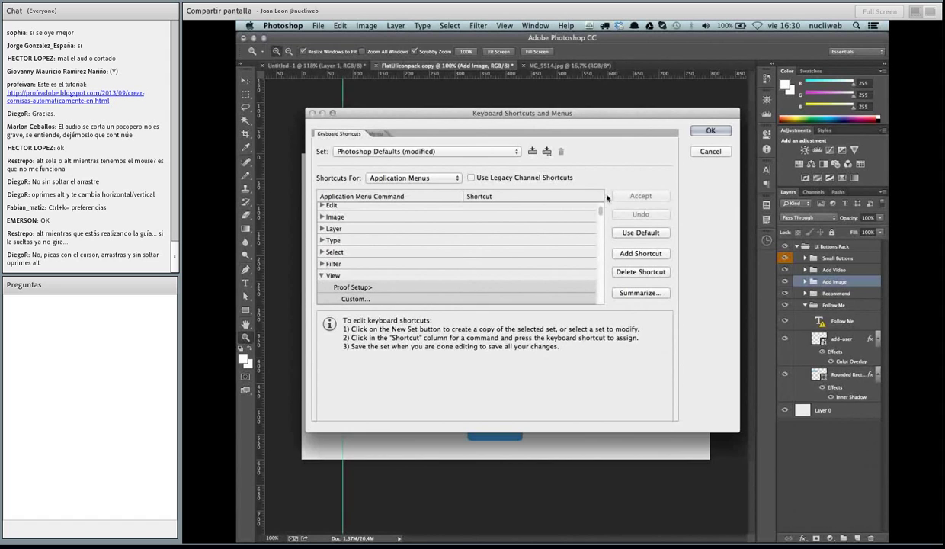
pyautogui.scroll(-3, 601, 230)
pyautogui.scroll(-5, 600, 231)
pyautogui.moveTo(600, 230); pyautogui.dragTo(601, 273)
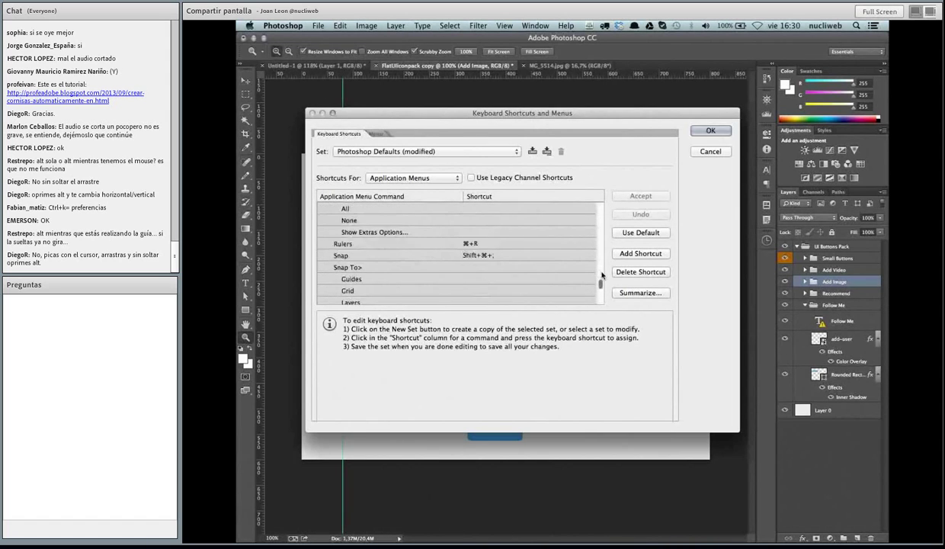
pyautogui.moveTo(601, 273); pyautogui.dragTo(602, 299)
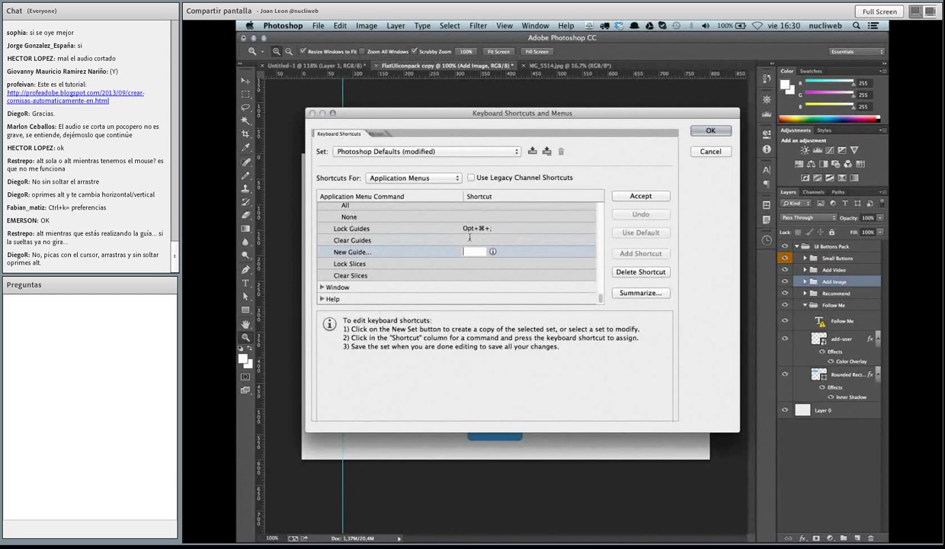
# Assign Ctrl+Alt+Cmd+N to New Guide, avoiding the Cmd+N conflict, and confirm
pyautogui.press('super+n')
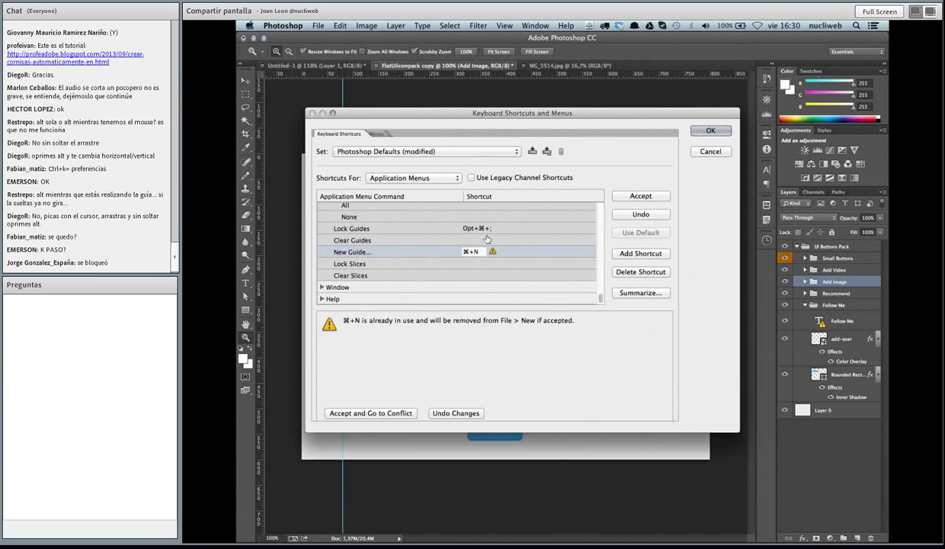
pyautogui.press('ctrl+alt+super+n')
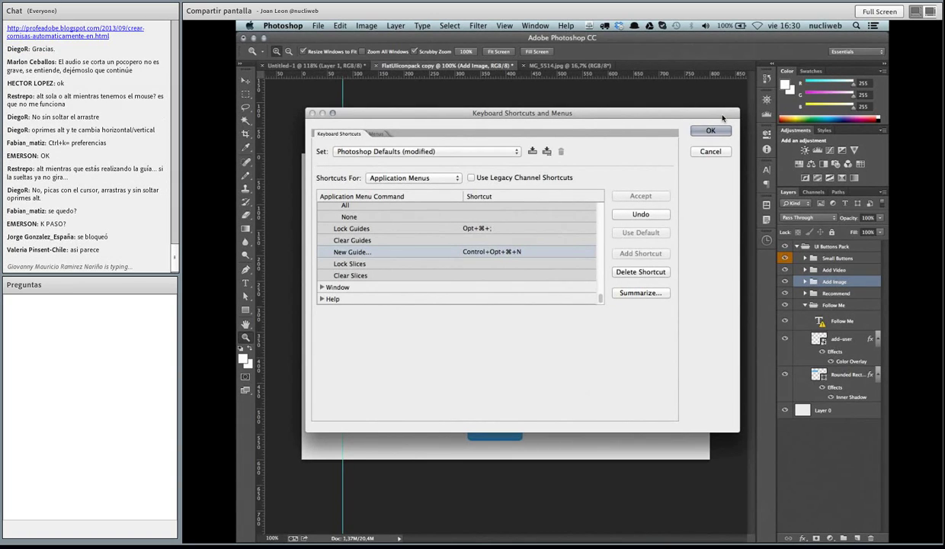
pyautogui.click(710, 130)
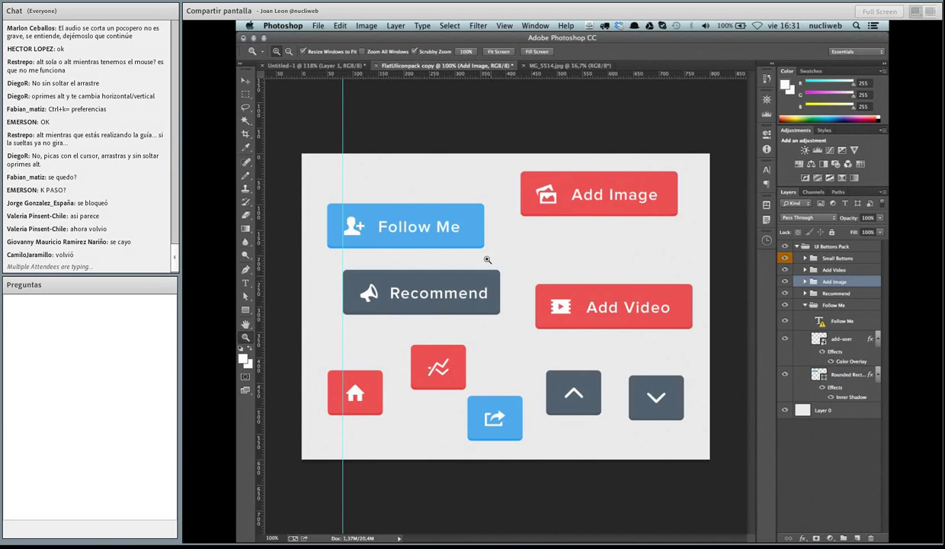
# Add a vertical guide at 720 px through the New Guide dialog
pyautogui.click(504, 25)
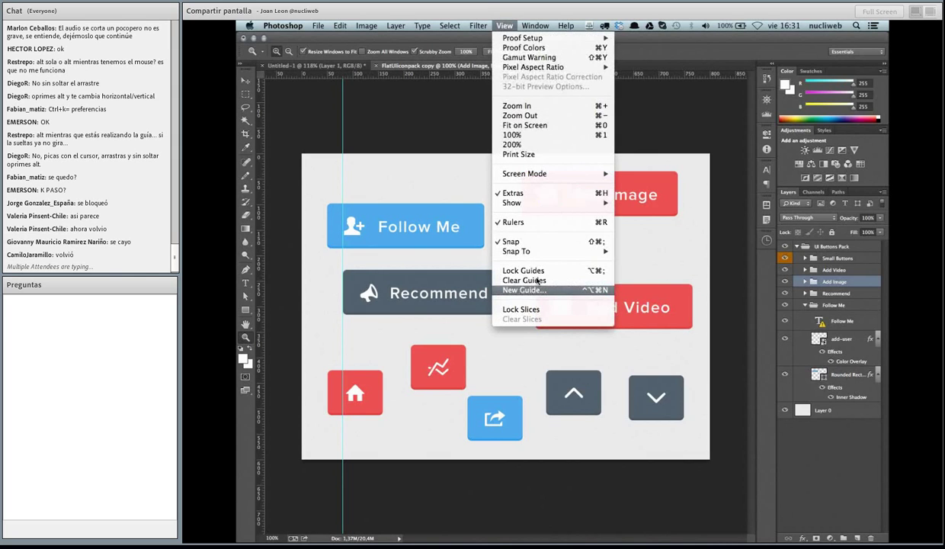
pyautogui.press('Escape')
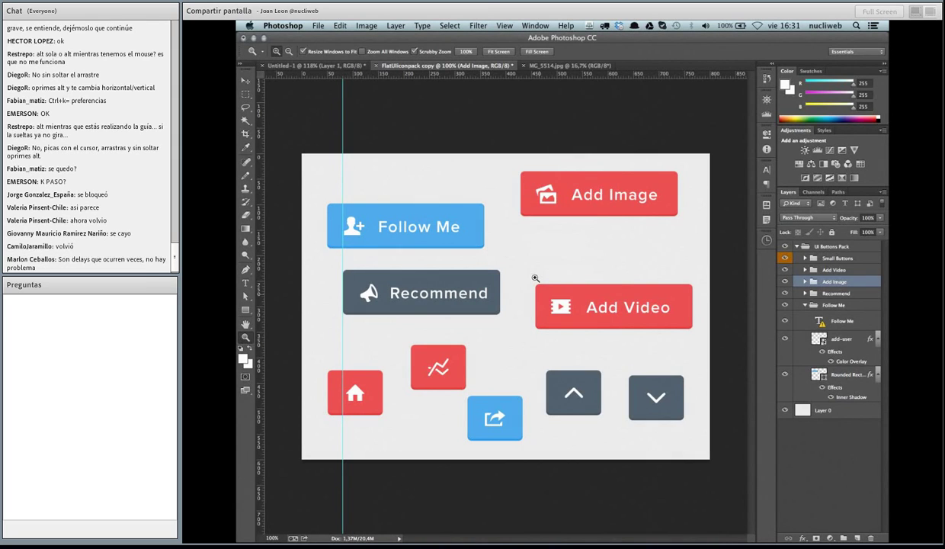
pyautogui.click(536, 278)
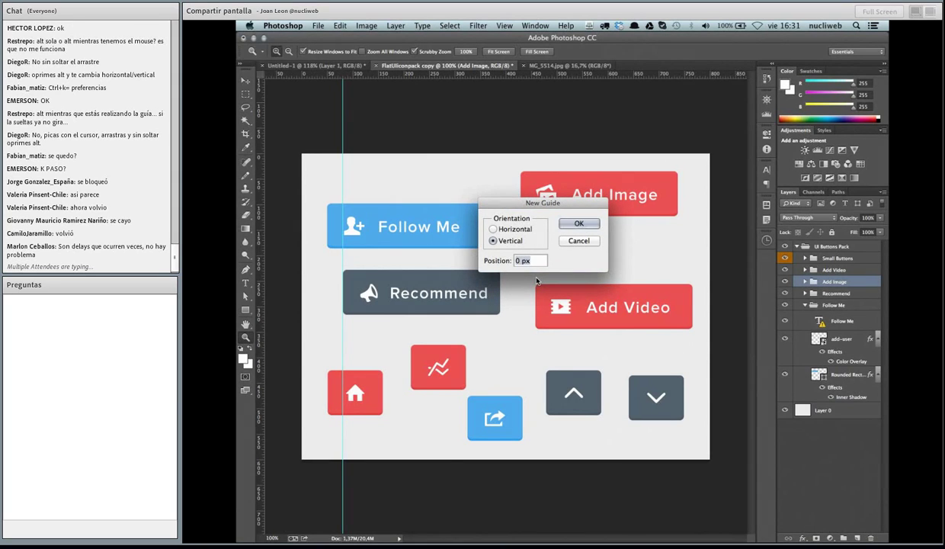
pyautogui.write('720')
pyautogui.press('Return')
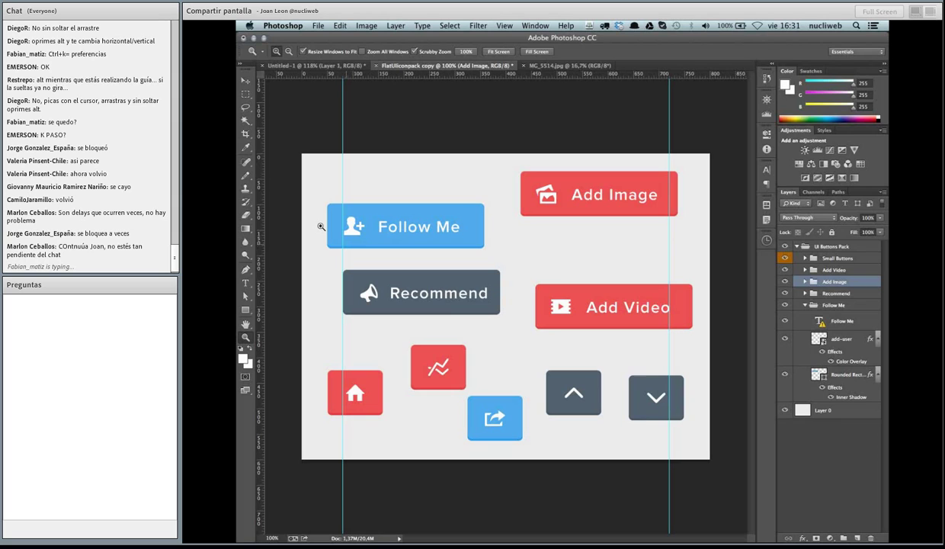
# Select the Follow Me group and drag it so its left edge matches Recommend
pyautogui.press('v')
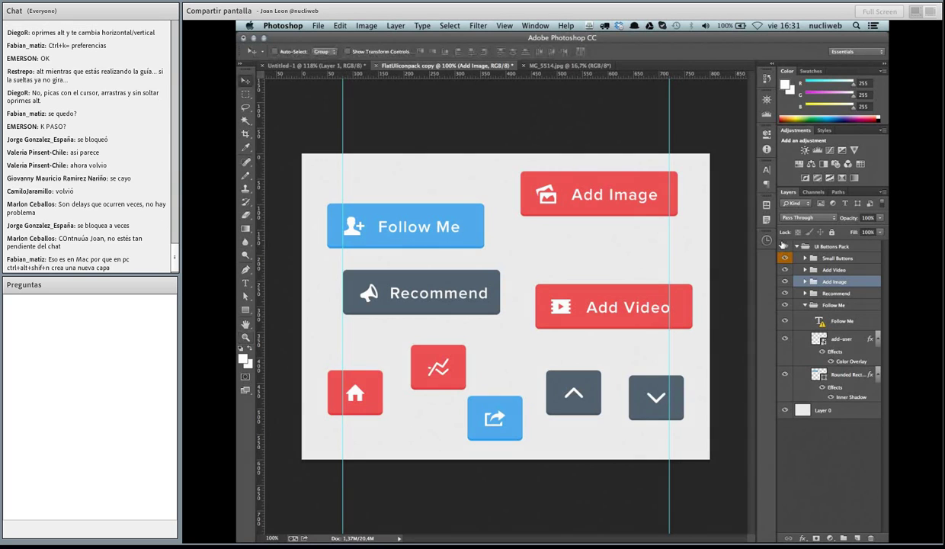
pyautogui.click(785, 257)
pyautogui.click(785, 258)
pyautogui.click(805, 305)
pyautogui.click(834, 305)
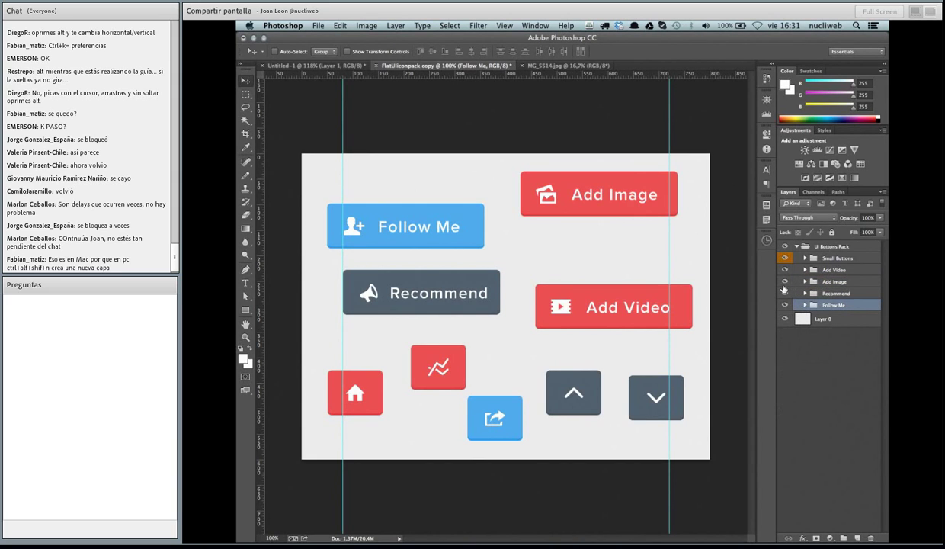
pyautogui.hotkey('ctrl', ',')
pyautogui.hotkey('ctrl', ',')
pyautogui.hotkey('ctrl', ',')
pyautogui.hotkey('ctrl', ',')
pyautogui.moveTo(378, 211); pyautogui.dragTo(394, 215)
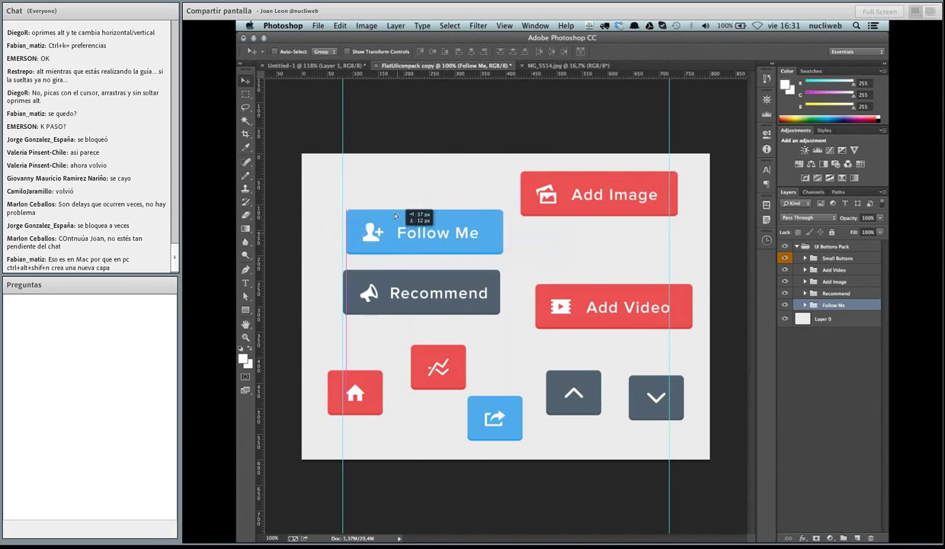
pyautogui.moveTo(395, 216); pyautogui.dragTo(387, 222)
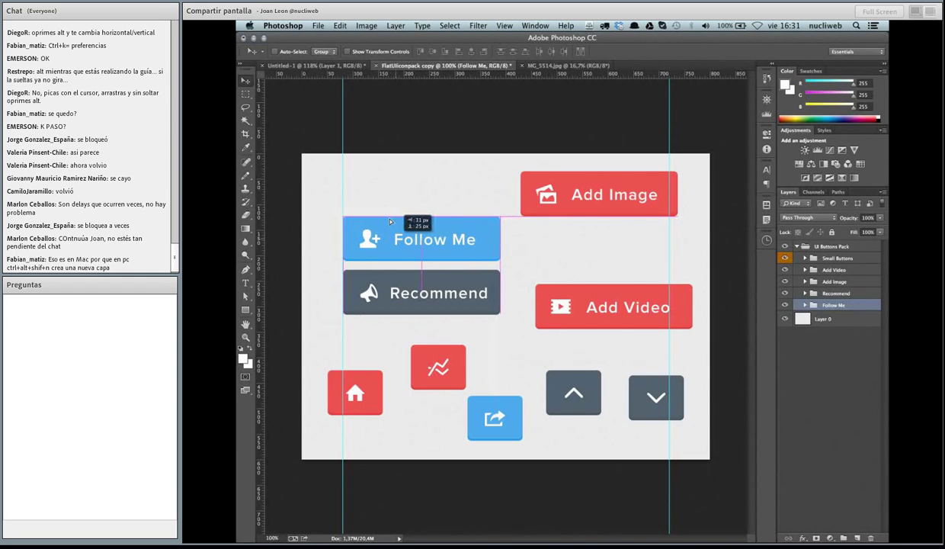
pyautogui.moveTo(387, 221); pyautogui.dragTo(395, 222)
pyautogui.click(504, 25)
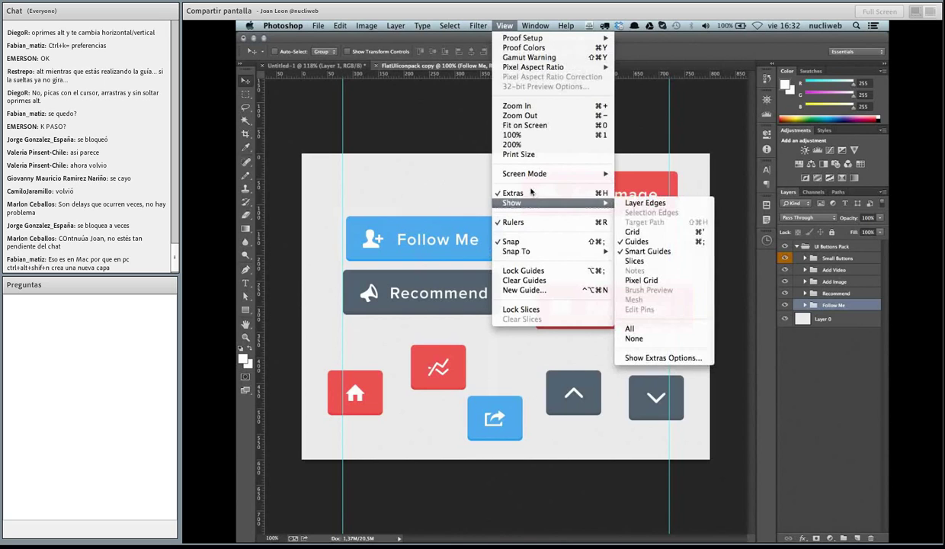
pyautogui.moveTo(512, 203)
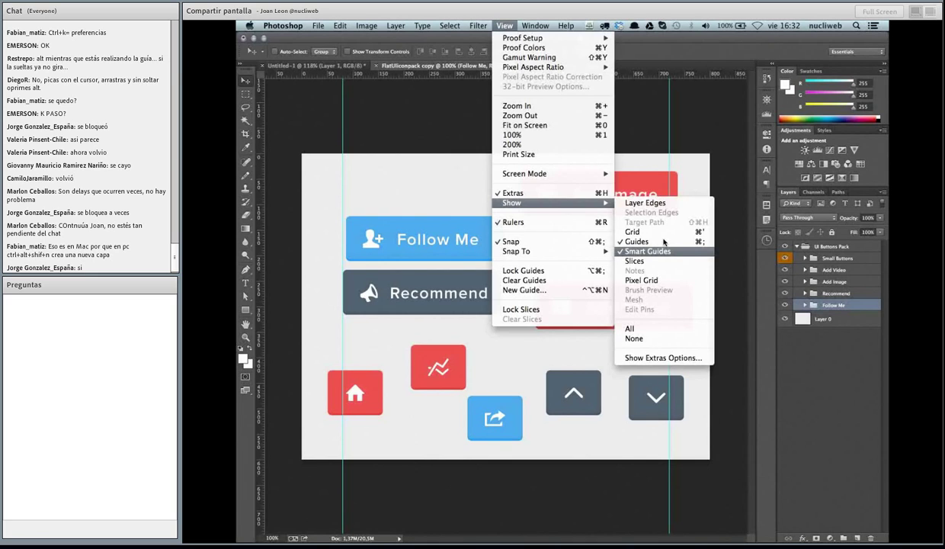
# Turn on Smart Guides, set Follow Me against the left guide, and move Add Video beneath Add Image
pyautogui.click(663, 248)
pyautogui.moveTo(393, 217); pyautogui.dragTo(404, 213)
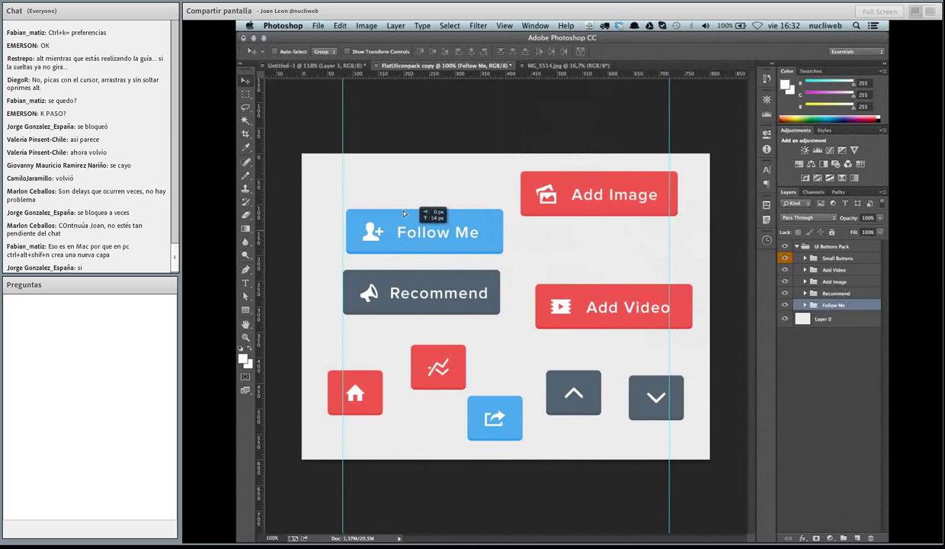
pyautogui.moveTo(404, 213); pyautogui.dragTo(402, 214)
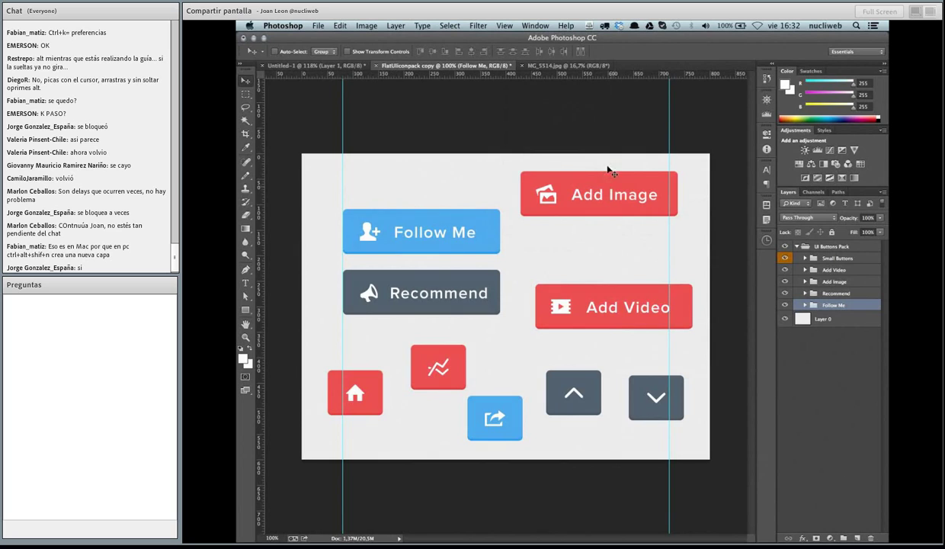
pyautogui.moveTo(607, 165)
pyautogui.mouseDown()
pyautogui.moveTo(592, 182)
pyautogui.moveTo(594, 165)
pyautogui.mouseUp()
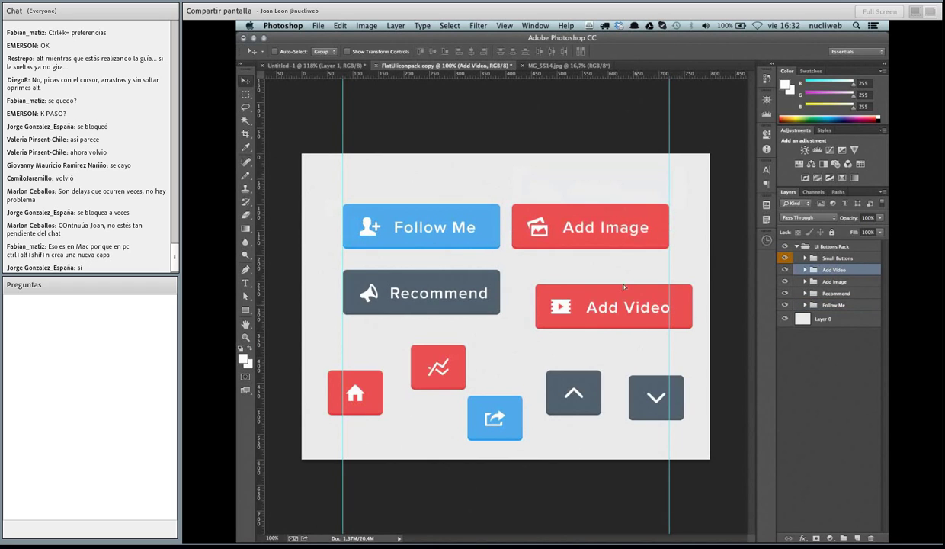
pyautogui.moveTo(631, 283)
pyautogui.mouseDown()
pyautogui.moveTo(602, 268)
pyautogui.moveTo(603, 277)
pyautogui.mouseUp()
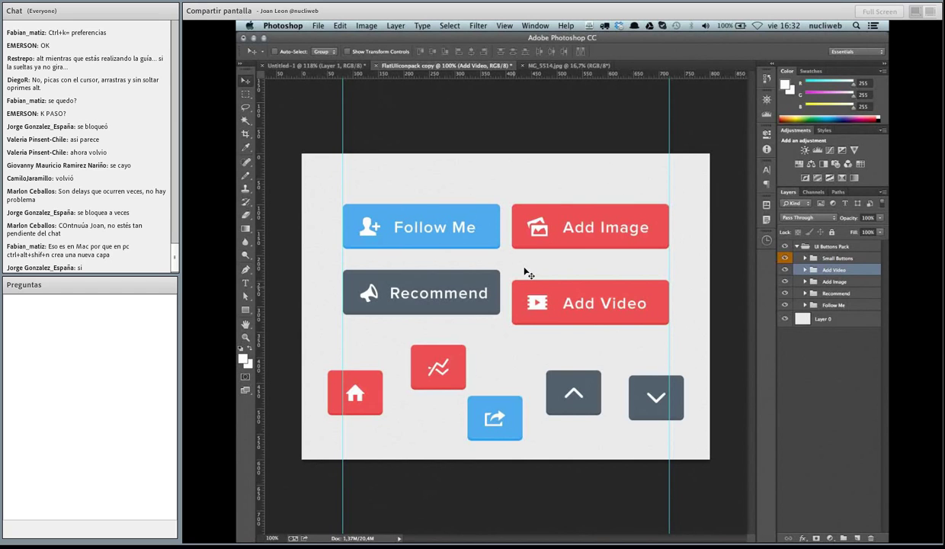
pyautogui.press('z')
pyautogui.moveTo(529, 272); pyautogui.dragTo(539, 252)
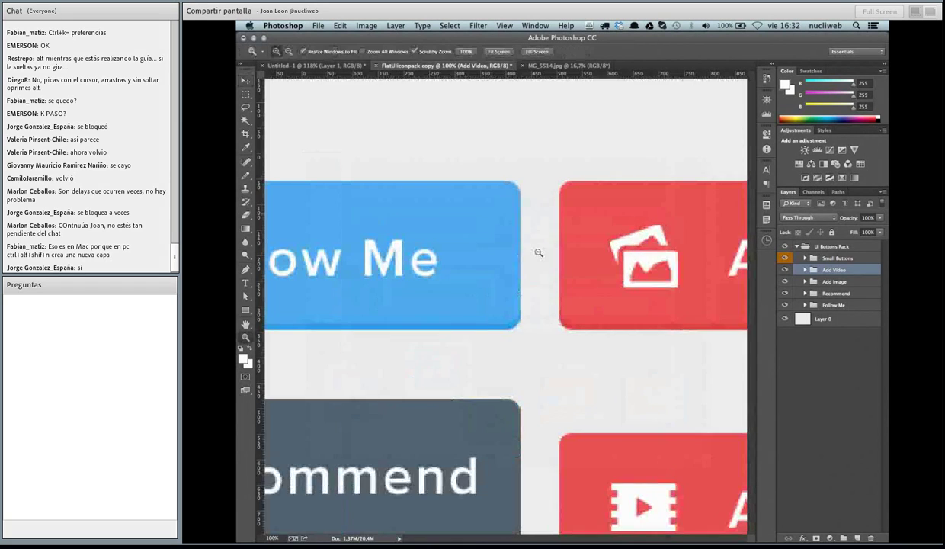
pyautogui.moveTo(540, 73)
pyautogui.mouseDown()
pyautogui.moveTo(542, 140)
pyautogui.moveTo(566, 213)
pyautogui.mouseUp()
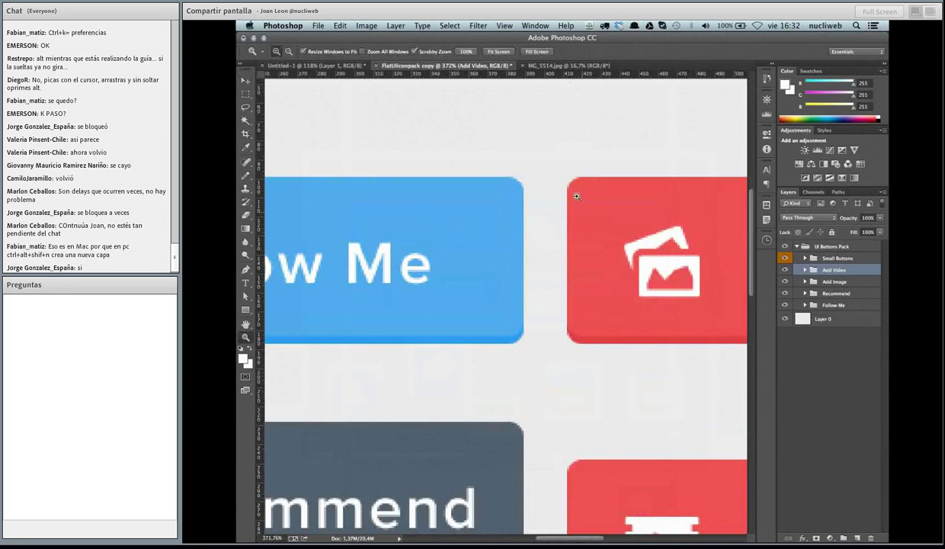
pyautogui.hotkey('ctrl', '1')
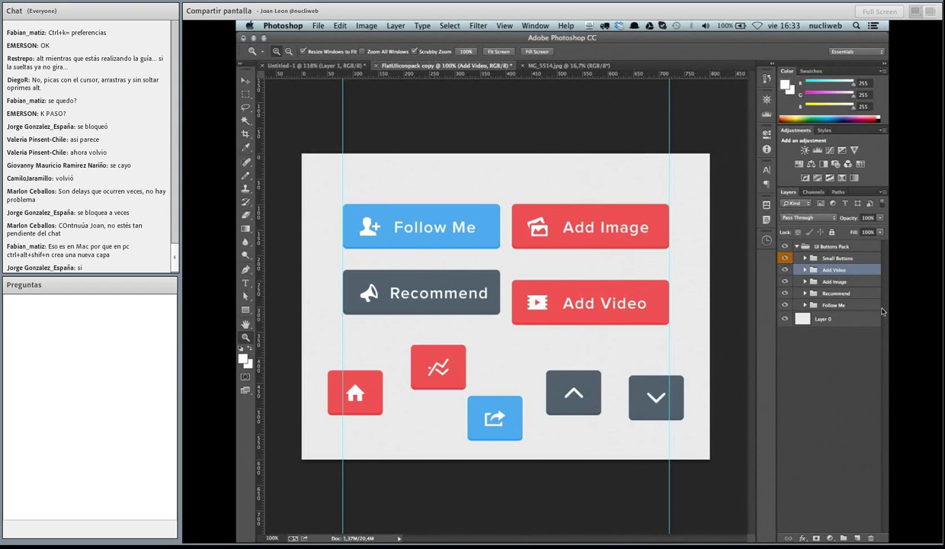
# Select Recommend with Add Video, try Align Left Edges, then undo it
pyautogui.keyDown('super'); pyautogui.click(837, 293); pyautogui.keyUp('super')
pyautogui.press('v')
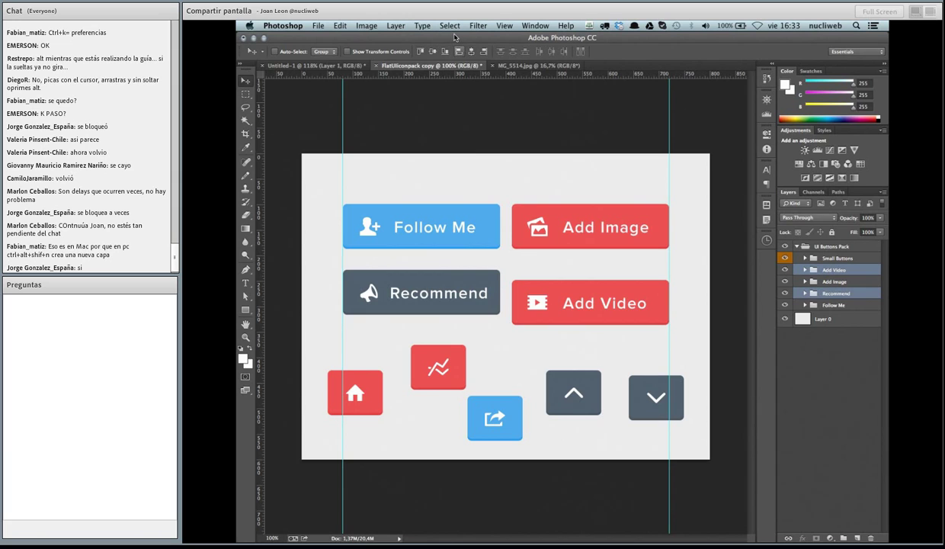
pyautogui.click(456, 40)
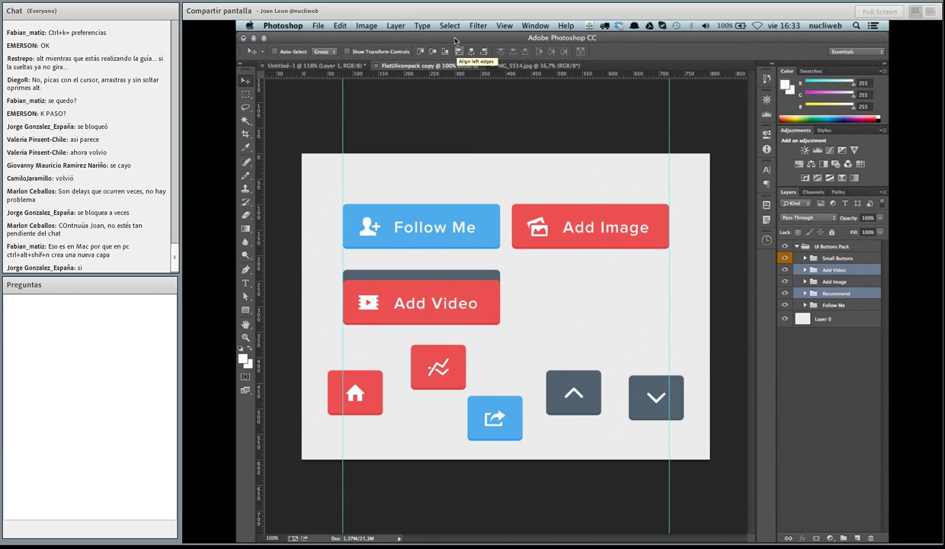
pyautogui.hotkey('ctrl', 'z')
pyautogui.hotkey('ctrl', 'z')
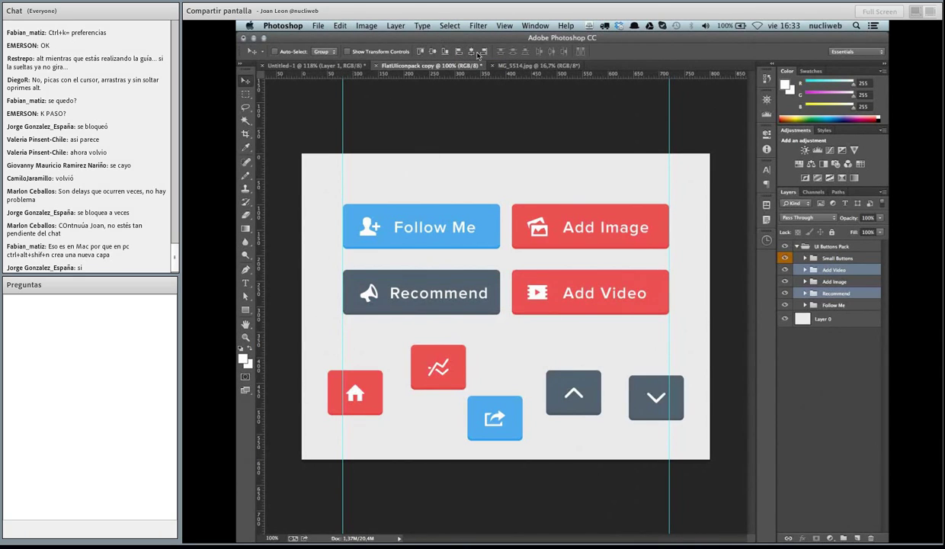
# Expand the Small Buttons group and select the Menu button layer
pyautogui.click(807, 357)
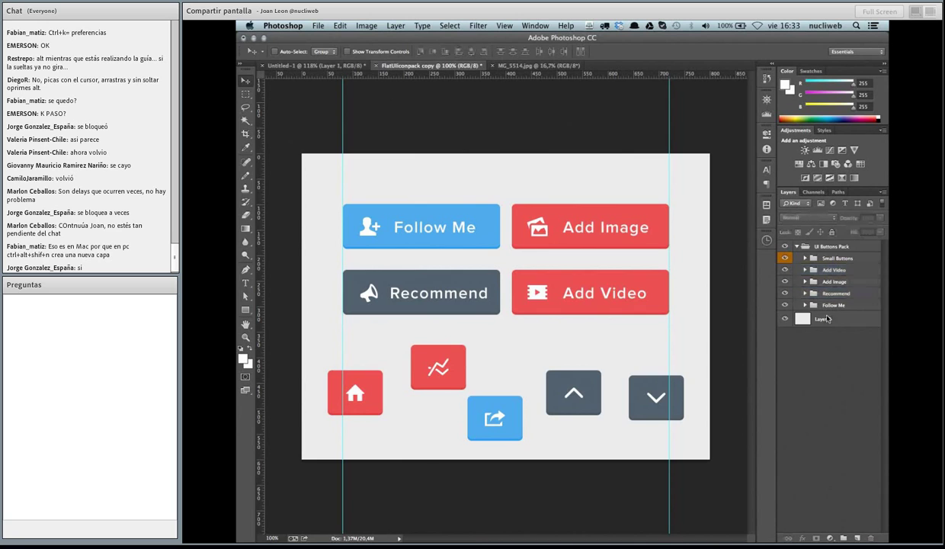
pyautogui.click(837, 258)
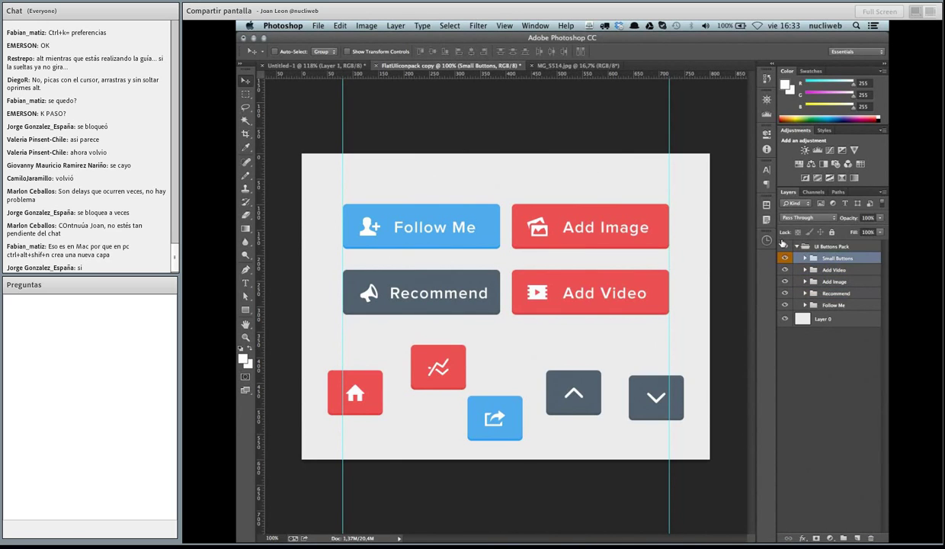
pyautogui.click(785, 257)
pyautogui.click(785, 258)
pyautogui.keyDown('alt'); pyautogui.click(805, 258); pyautogui.keyUp('alt')
pyautogui.click(813, 270)
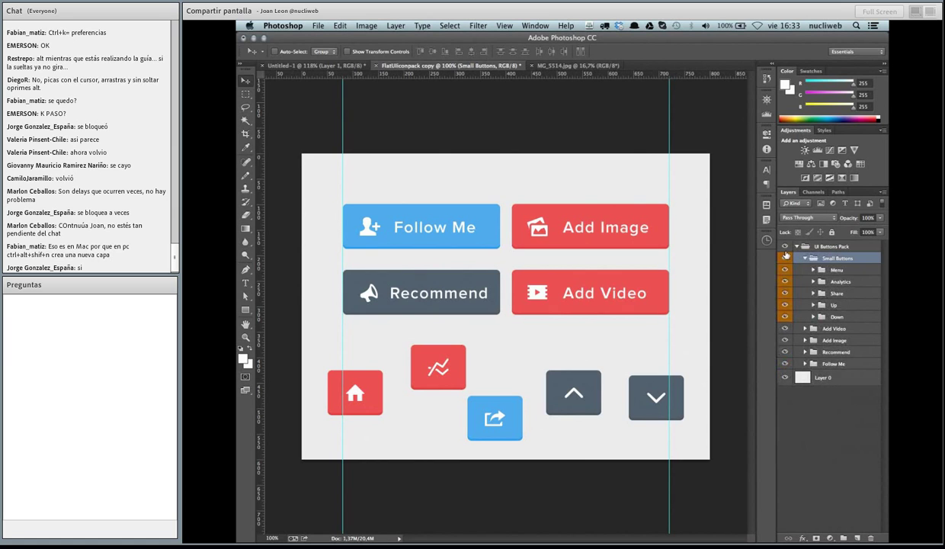
pyautogui.click(837, 270)
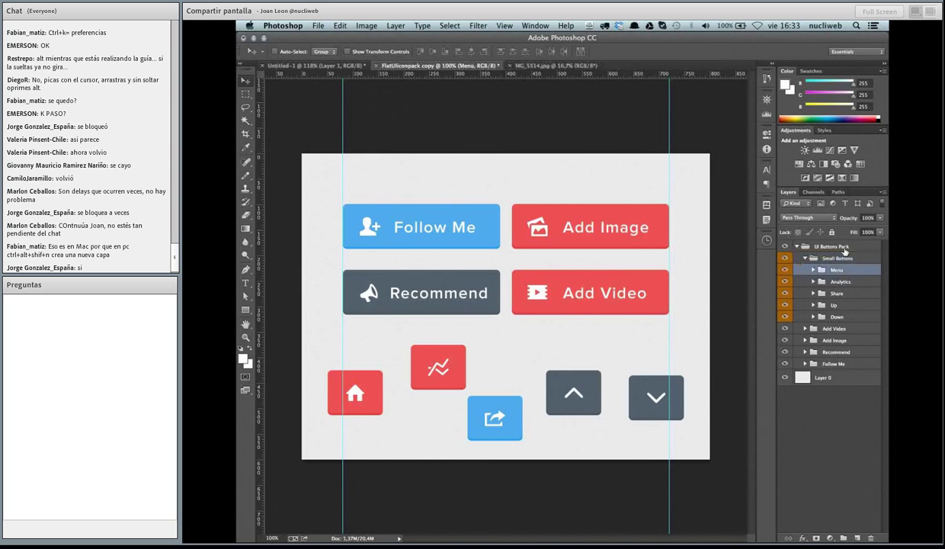
pyautogui.hotkey('ctrl', 'z')
# Move the Down button inside the 720 px guide, then select Menu, Analytics, Share and Up
pyautogui.click(797, 317)
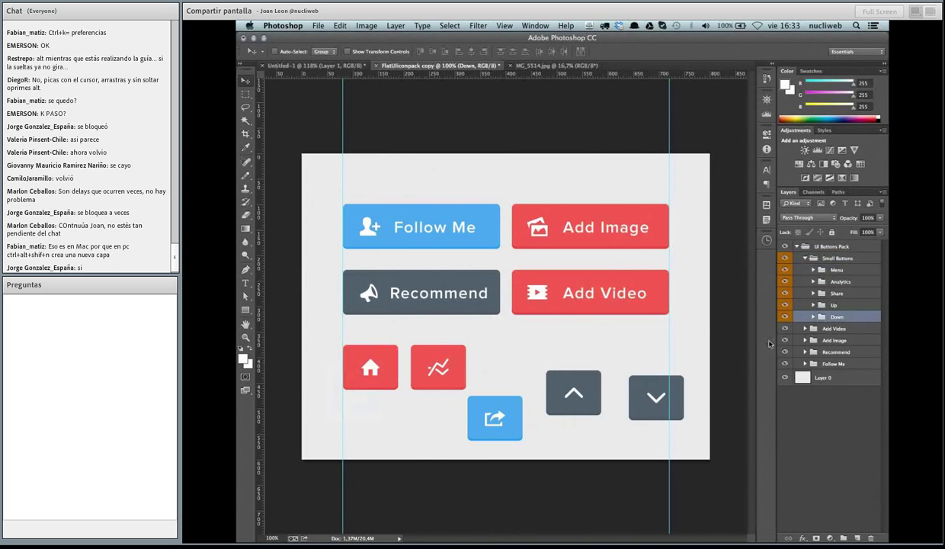
pyautogui.moveTo(644, 374); pyautogui.dragTo(629, 352)
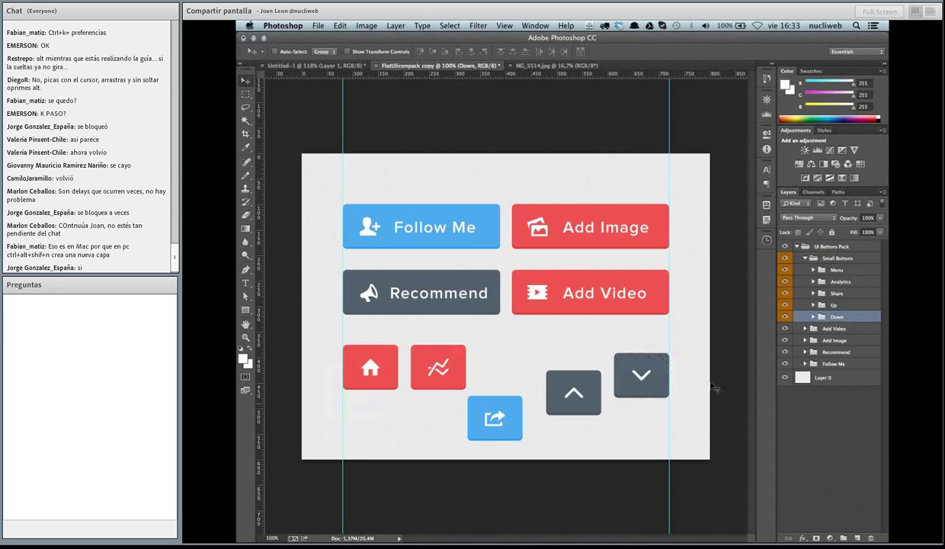
pyautogui.click(837, 270)
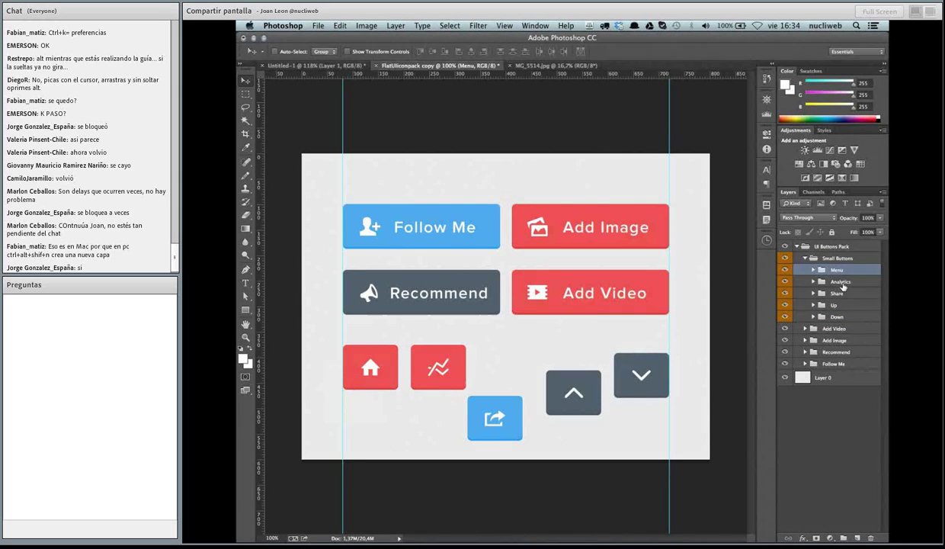
pyautogui.keyDown('shift'); pyautogui.click(838, 305); pyautogui.keyUp('shift')
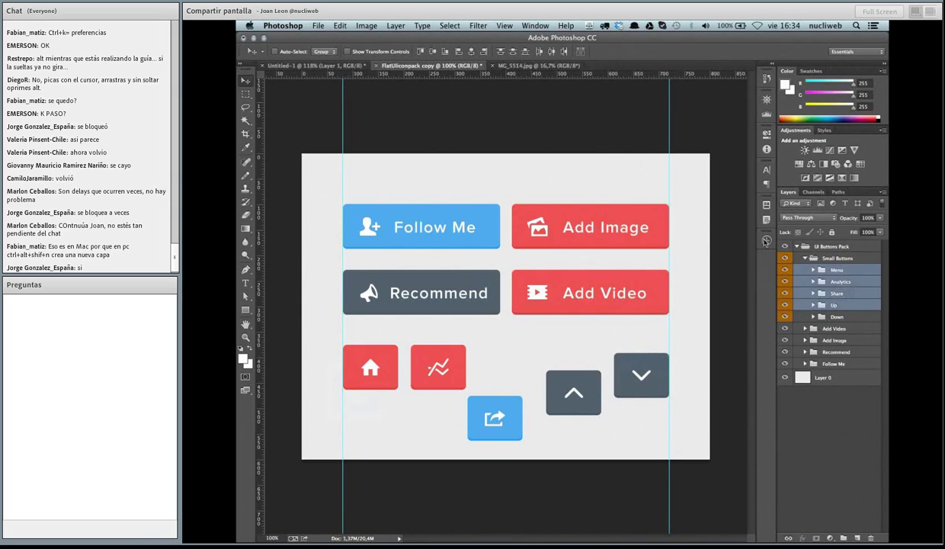
# Align the five small buttons' top edges, distribute their horizontal centers, then switch to MG_5514.jpg
pyautogui.click(420, 51)
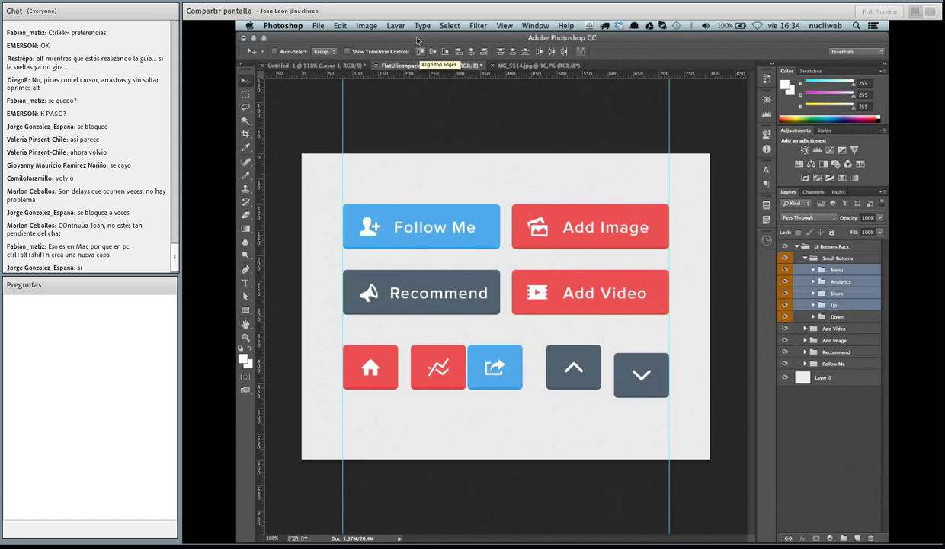
pyautogui.click(420, 51)
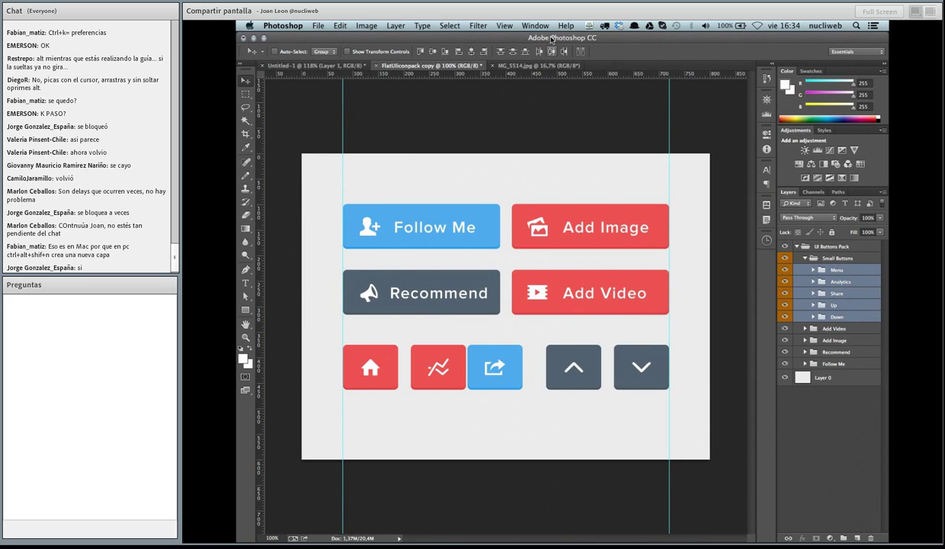
pyautogui.click(539, 51)
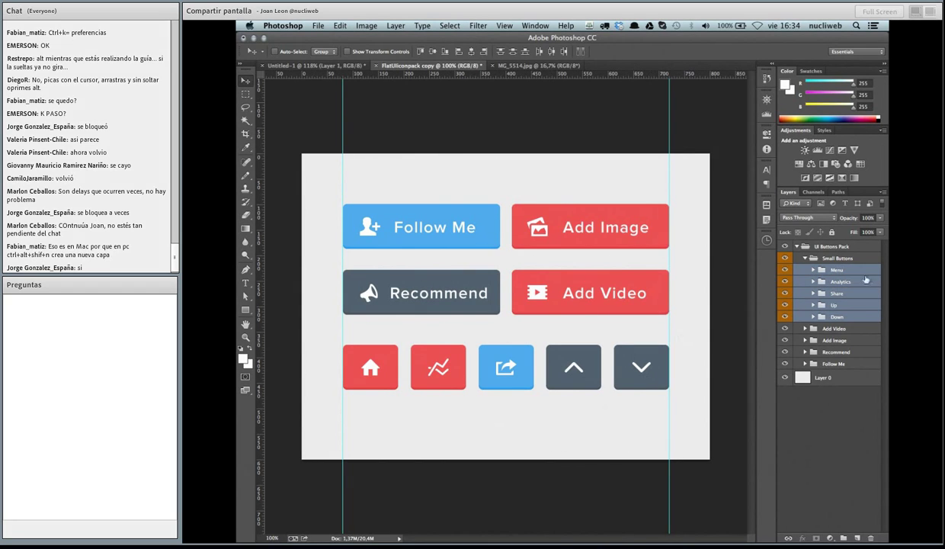
pyautogui.click(831, 259)
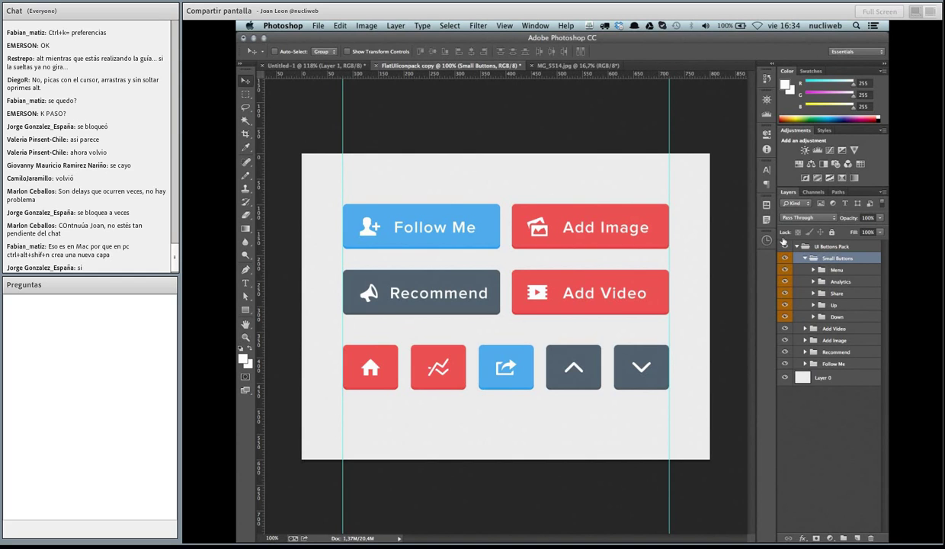
pyautogui.click(572, 65)
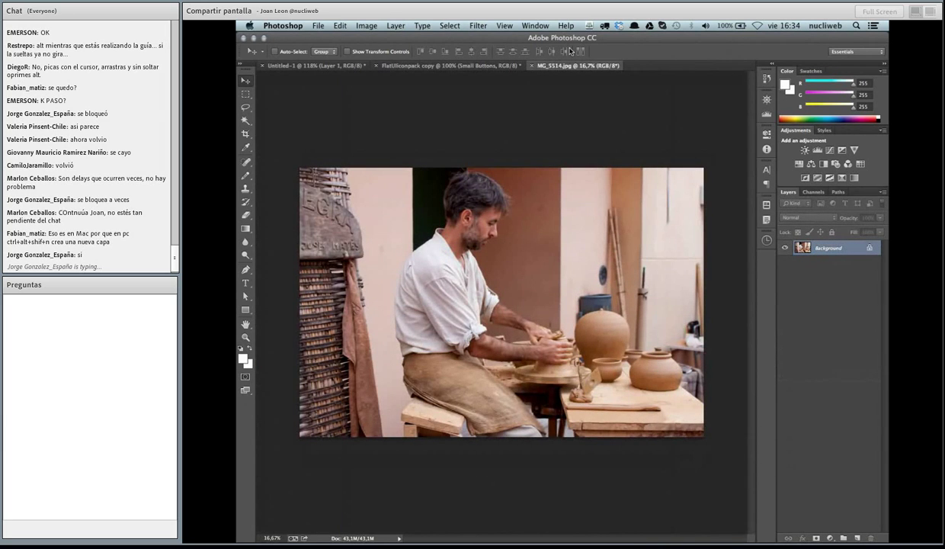
# Show rulers on the photo and set their units to centimeters
pyautogui.hotkey('ctrl', 'r')
pyautogui.rightClick(461, 73)
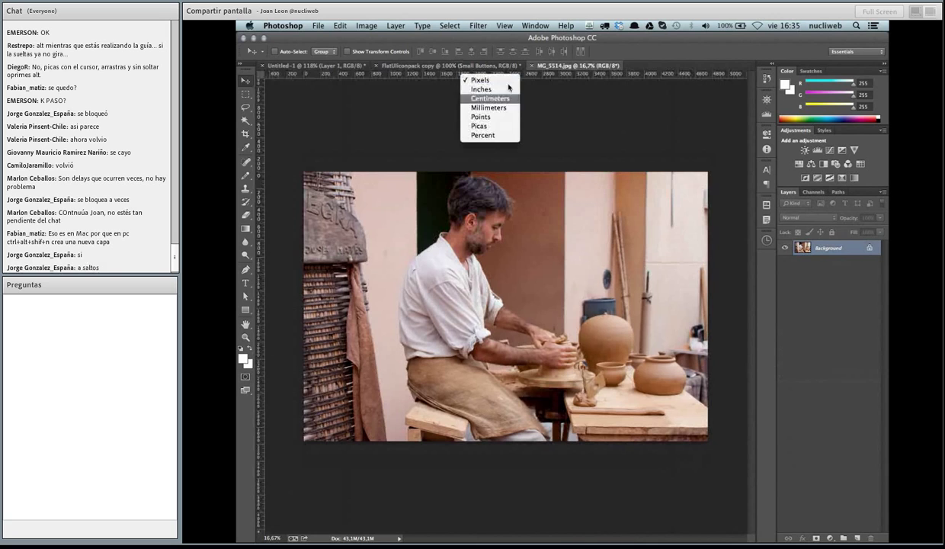
pyautogui.click(490, 98)
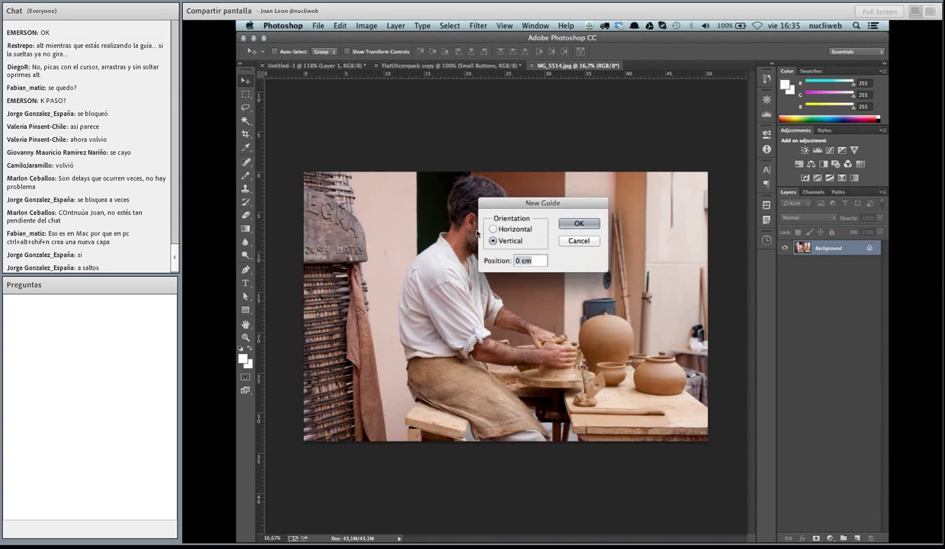
# Add a horizontal guide at 2 cm
pyautogui.click(494, 229)
pyautogui.write('2')
pyautogui.press('Return')
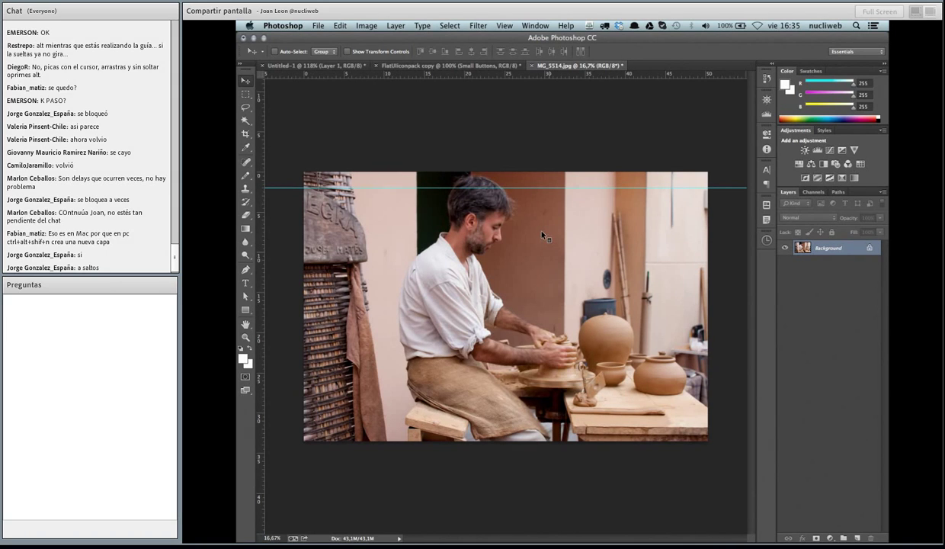
# Drag a vertical guide from the ruler to about 30 cm, discarding a mistaken 30 cm horizontal guide
pyautogui.hotkey('ctrl', ';')
pyautogui.press('Return')
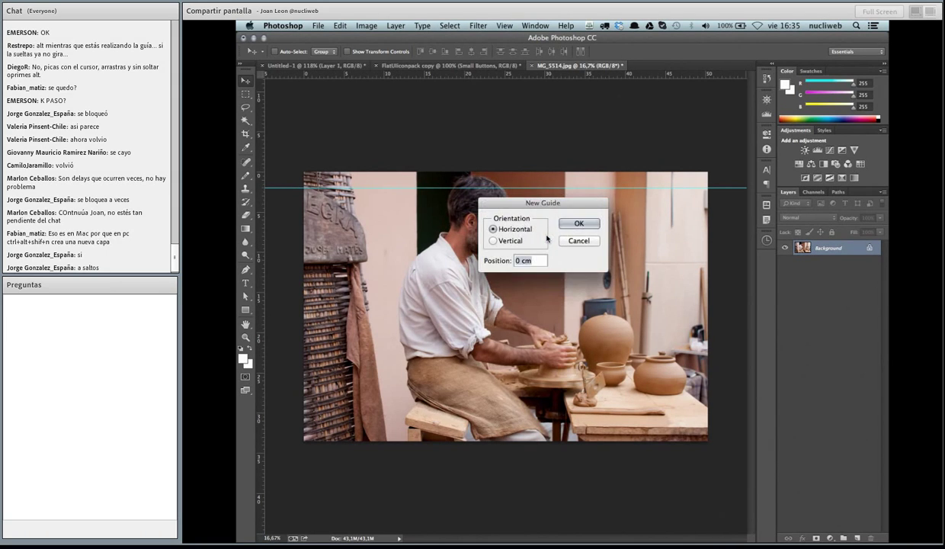
pyautogui.write('30')
pyautogui.press('Return')
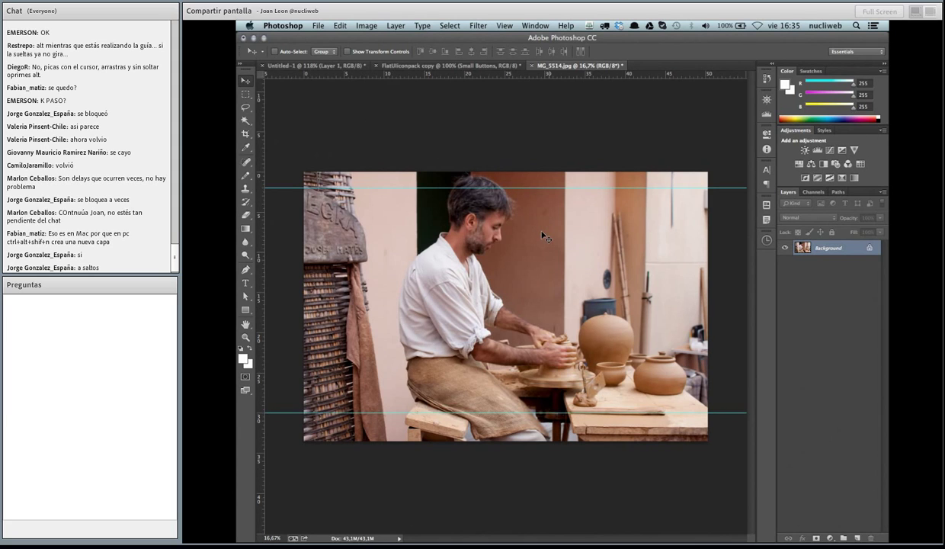
pyautogui.hotkey('ctrl', 'z')
pyautogui.press('Return')
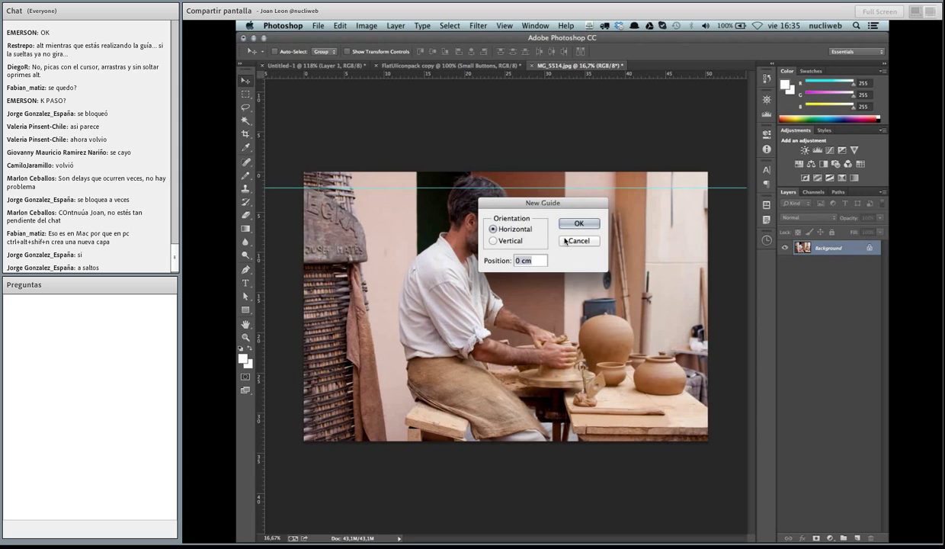
pyautogui.click(565, 241)
pyautogui.moveTo(260, 237); pyautogui.dragTo(544, 236)
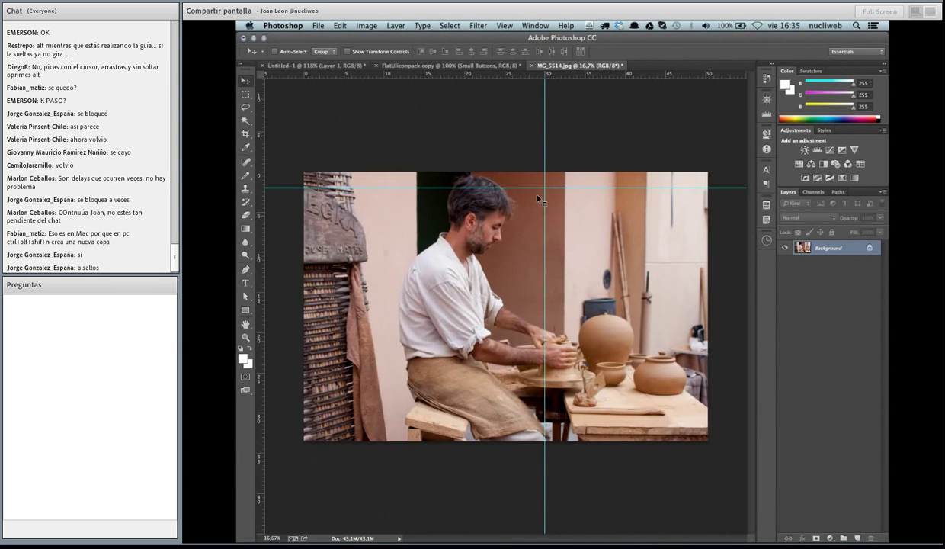
# Add a vertical guide at 48 cm with New Guide
pyautogui.hotkey('alt', 'v')
pyautogui.press('e')
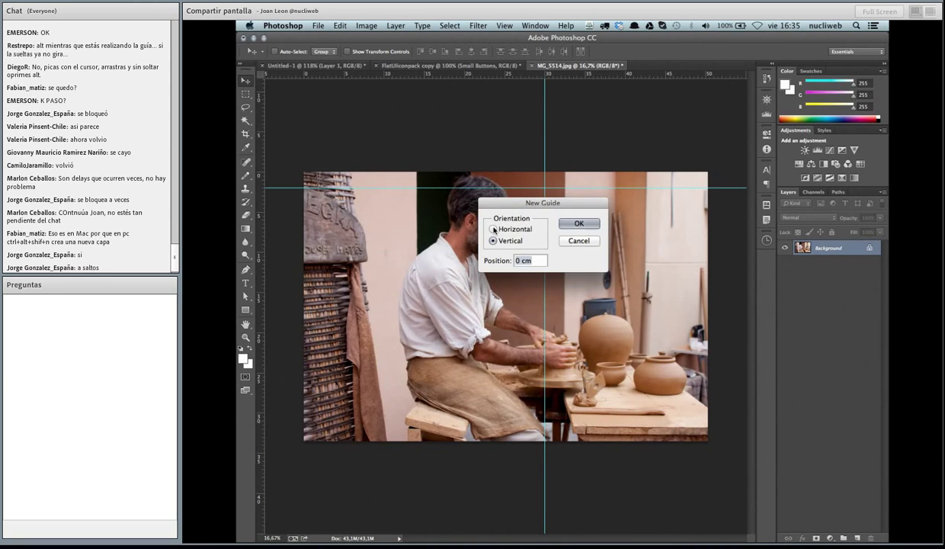
pyautogui.write('48')
pyautogui.press('Return')
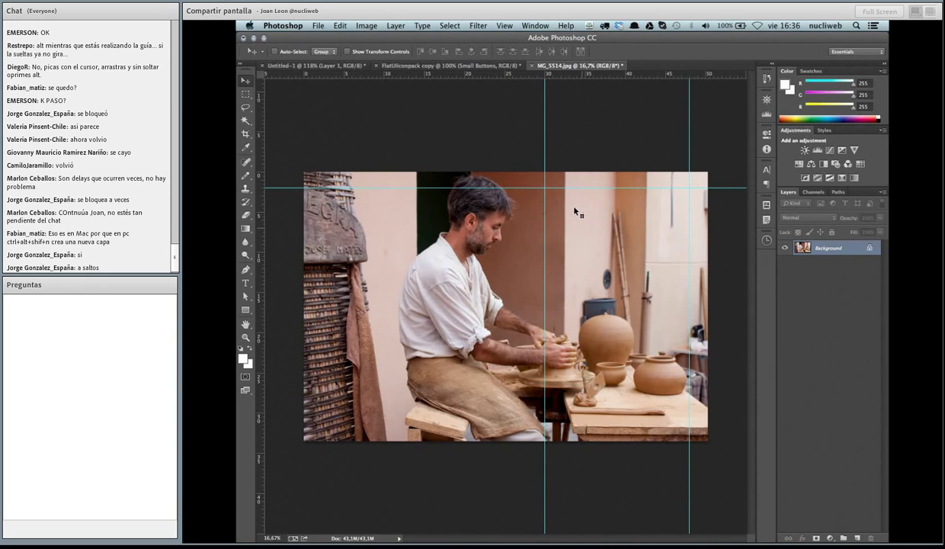
# Add a horizontal guide at 10 cm and select the Rectangle tool
pyautogui.click(494, 228)
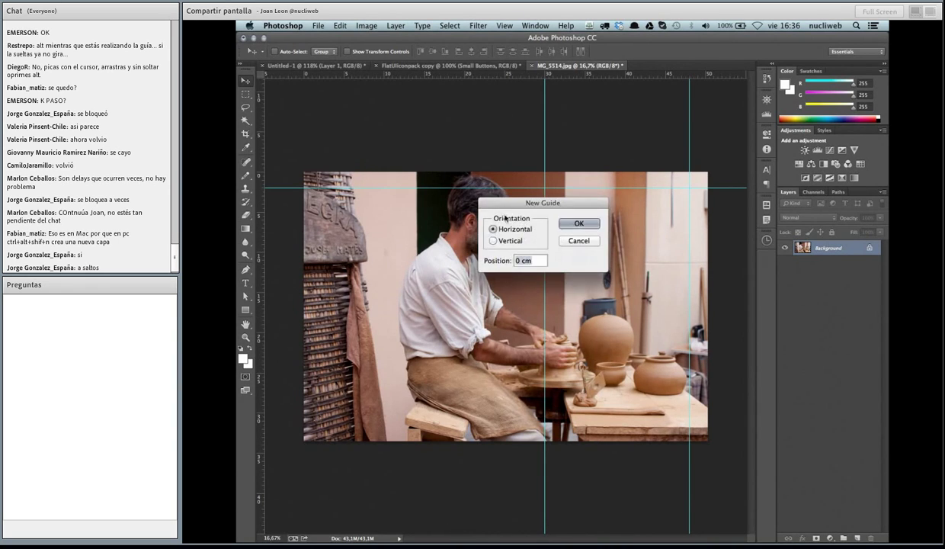
pyautogui.write('10')
pyautogui.press('Return')
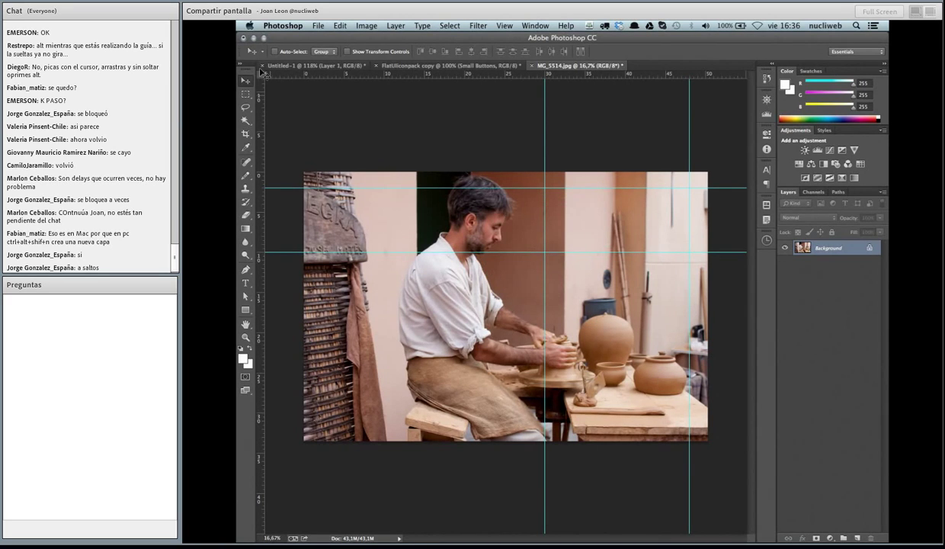
pyautogui.click(245, 94)
pyautogui.click(245, 310)
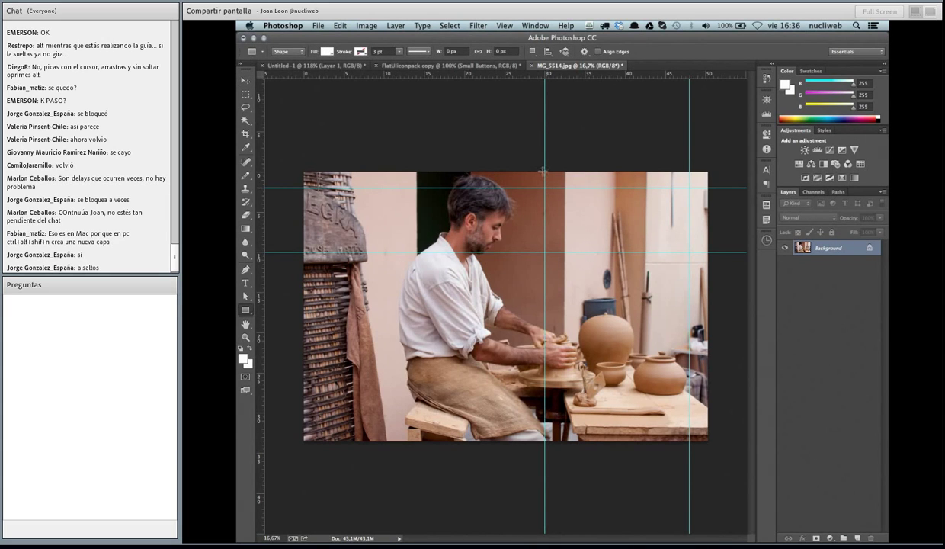
# Draw a white rectangle snapped between the guide intersections at the photo's upper right
pyautogui.moveTo(545, 186); pyautogui.dragTo(684, 235)
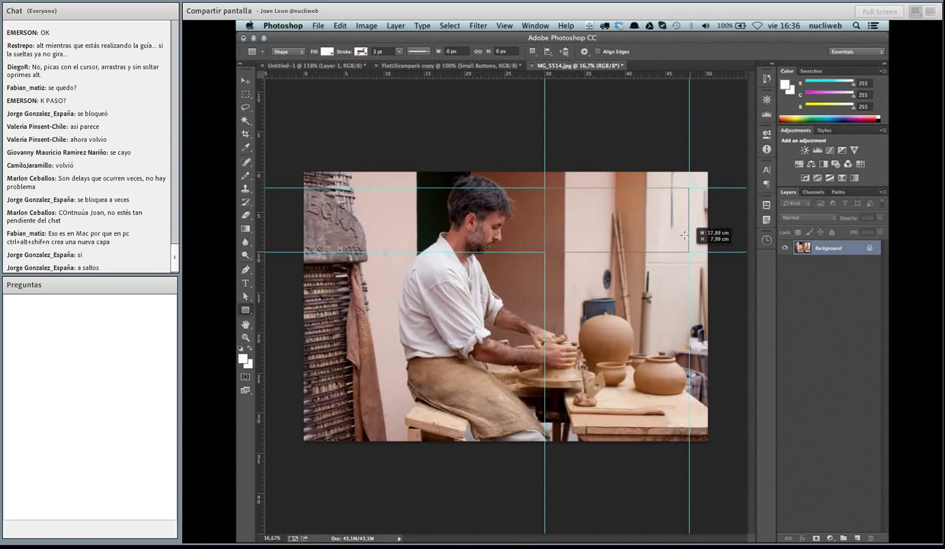
pyautogui.moveTo(683, 234); pyautogui.dragTo(686, 238)
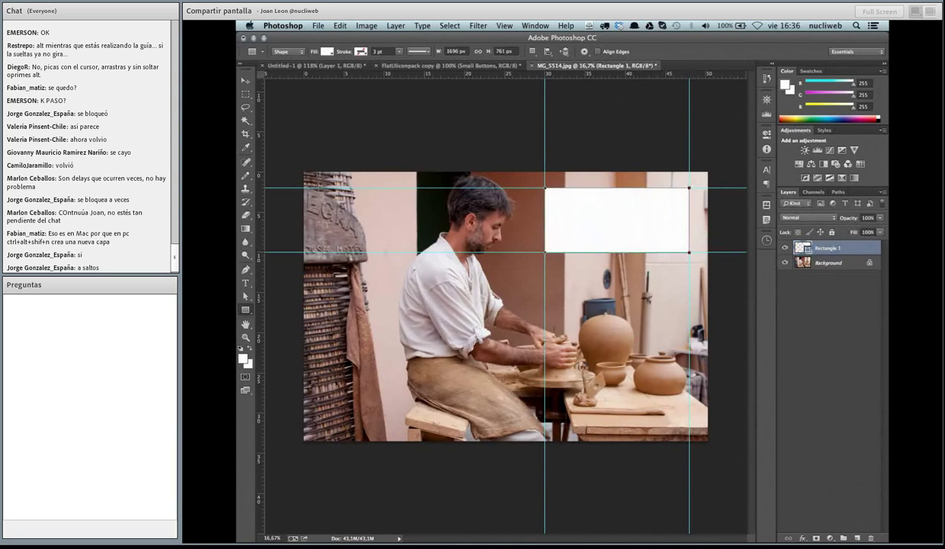
pyautogui.click(245, 81)
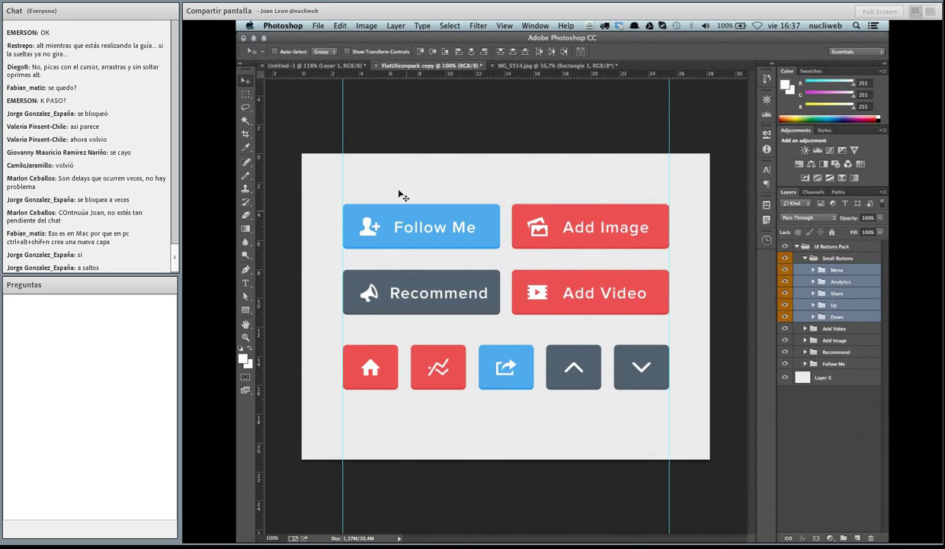
# Go via the MG_5514.jpg photo to the blank, guide-crossed Untitled-1 document
pyautogui.click(527, 66)
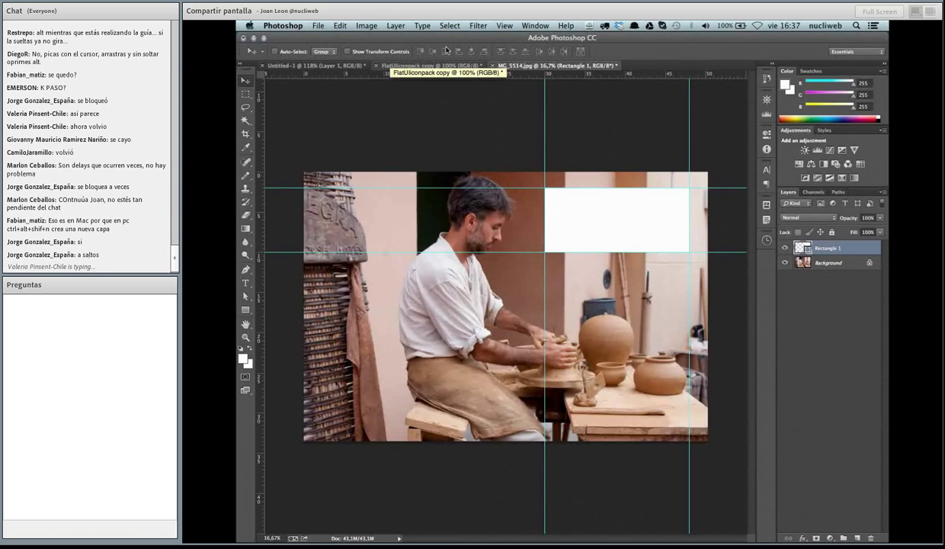
pyautogui.hotkey('ctrl', 'Tab')
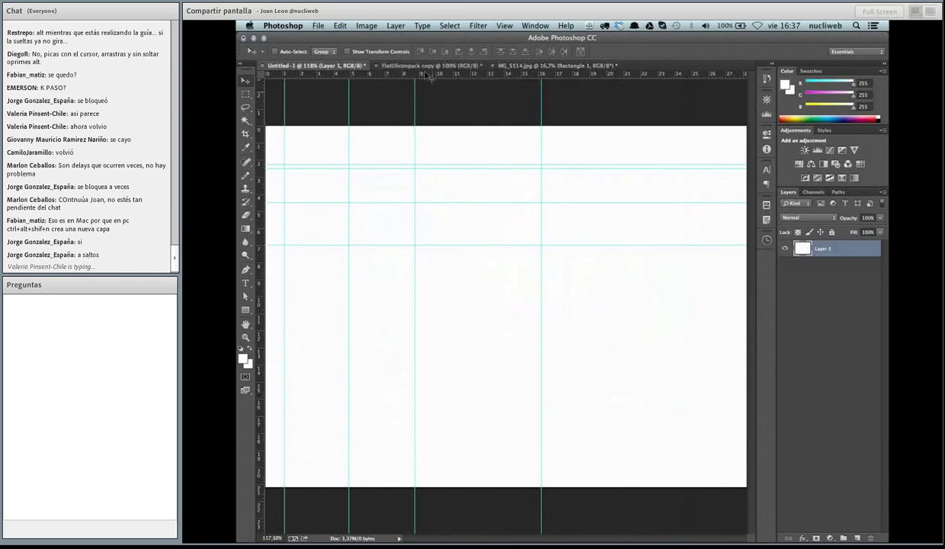